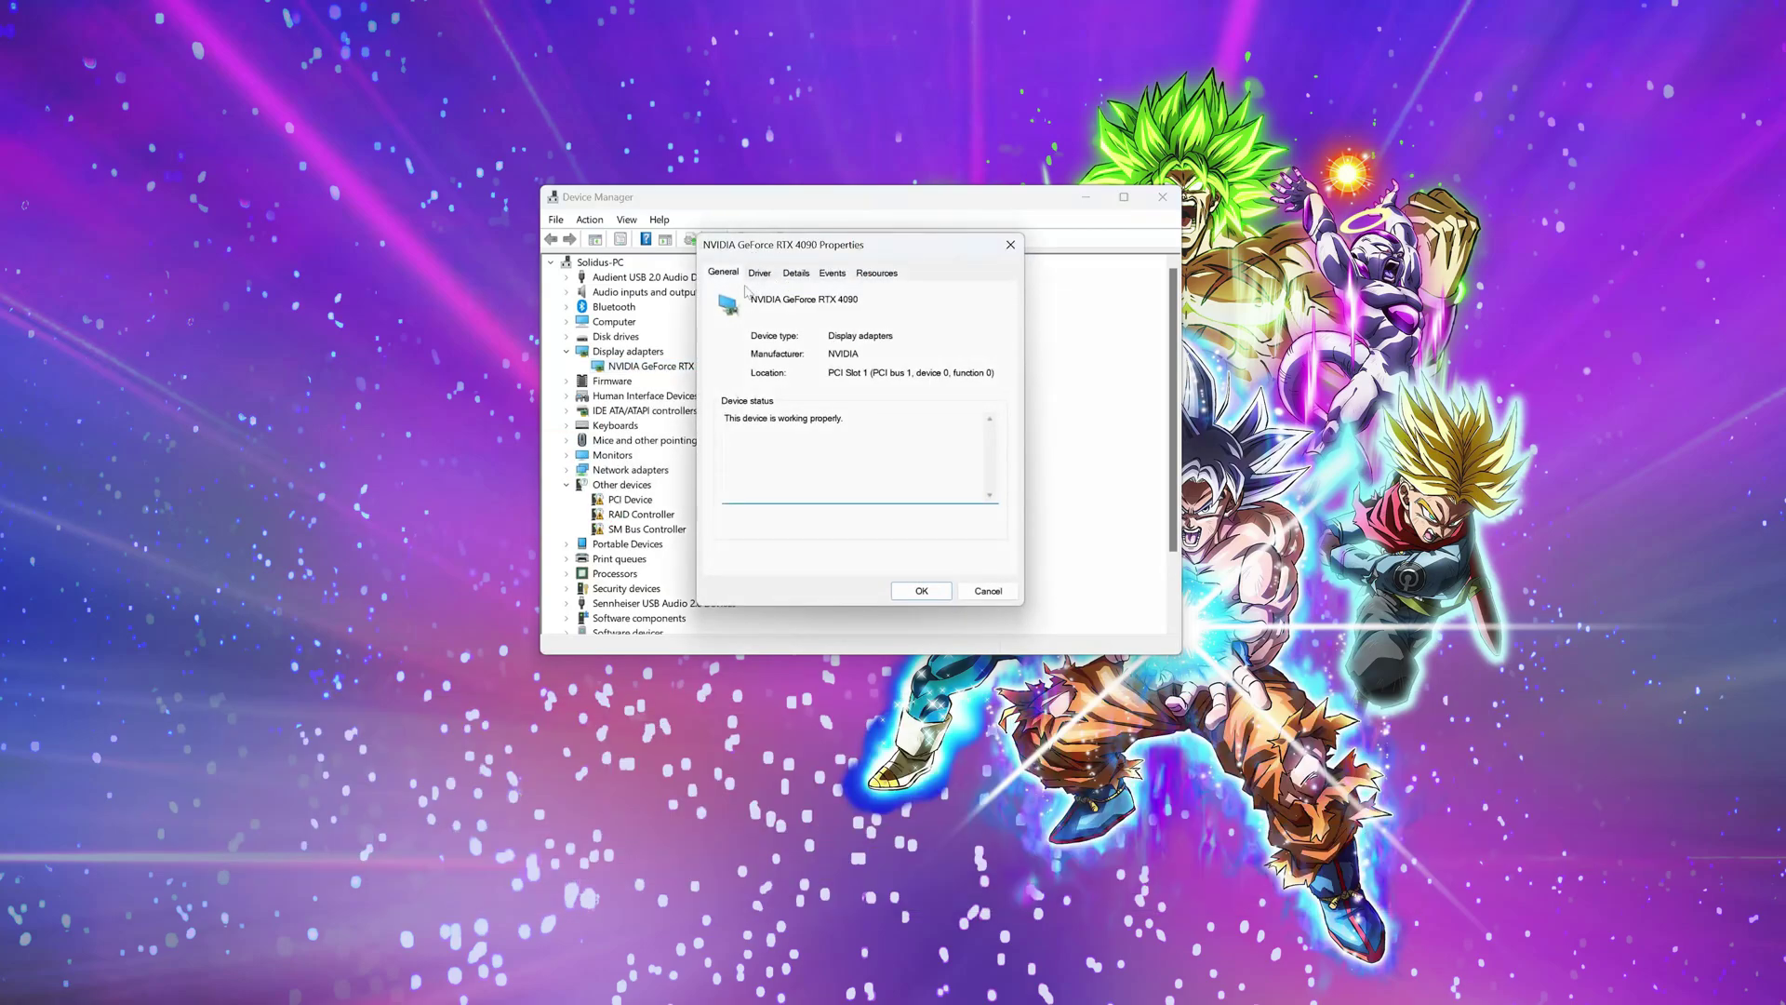
# - Search automatically for an updated NVIDIA GeForce RTX 4090 driver, and also check for updates through Windows Update
pyautogui.click(761, 275)
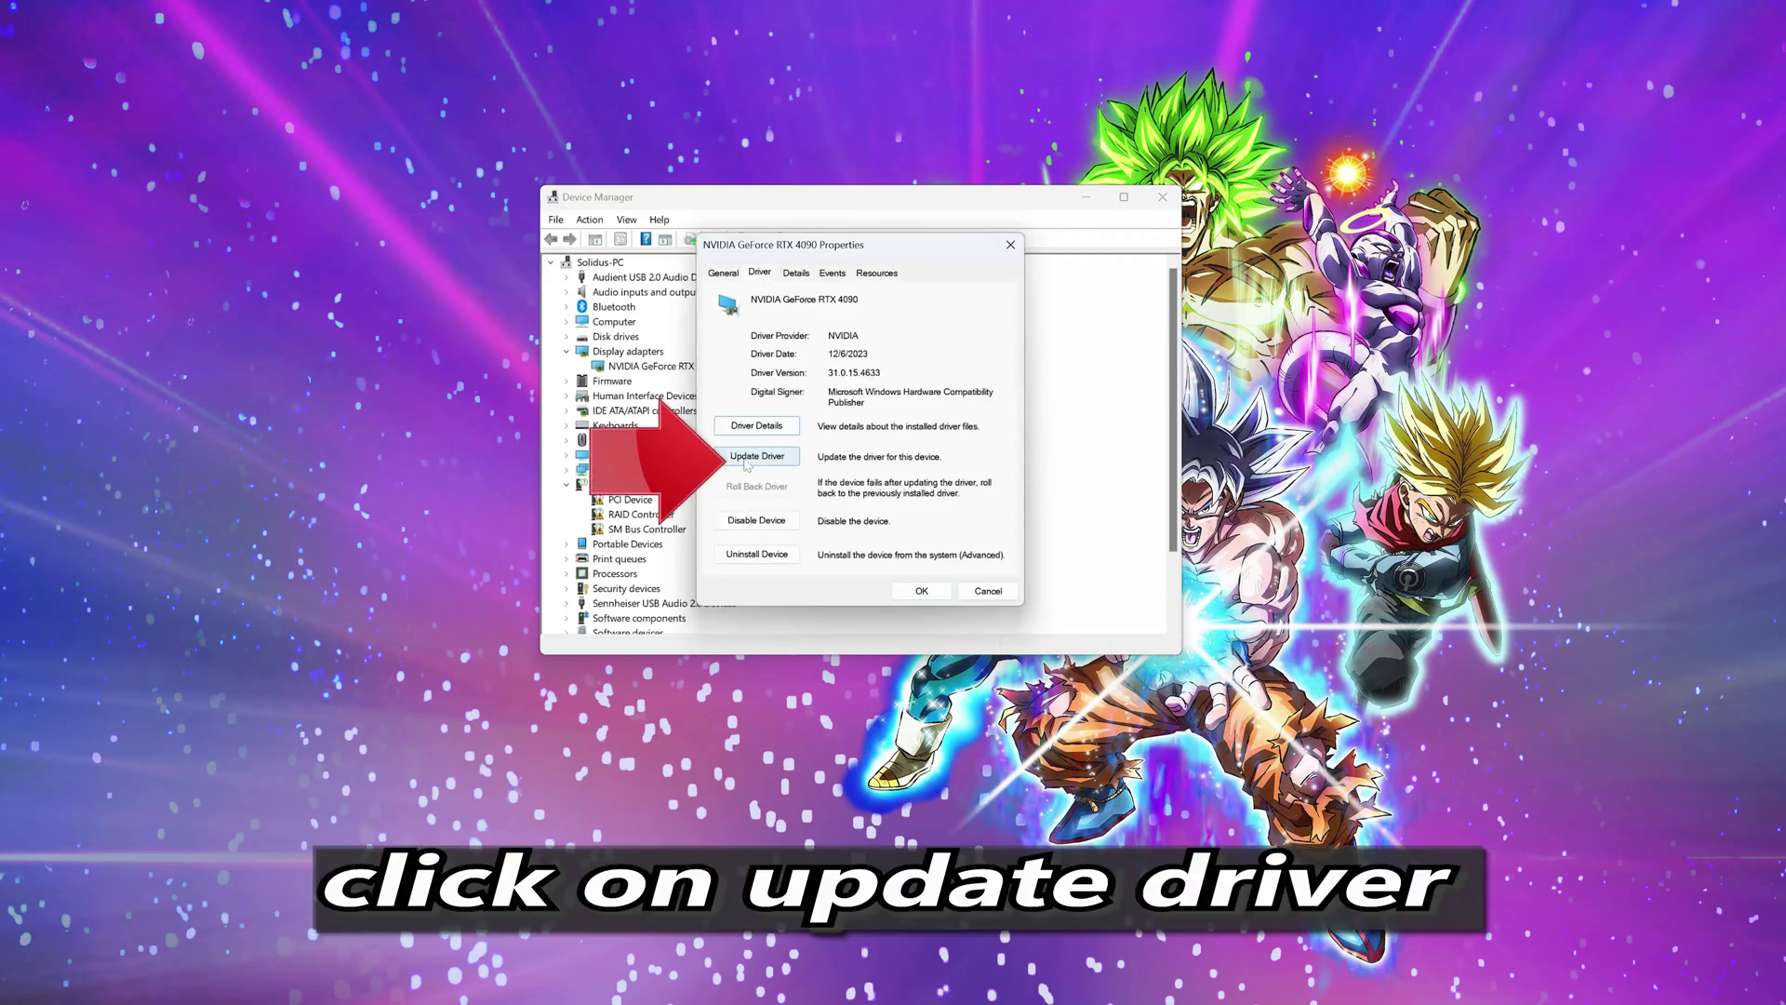
pyautogui.click(747, 457)
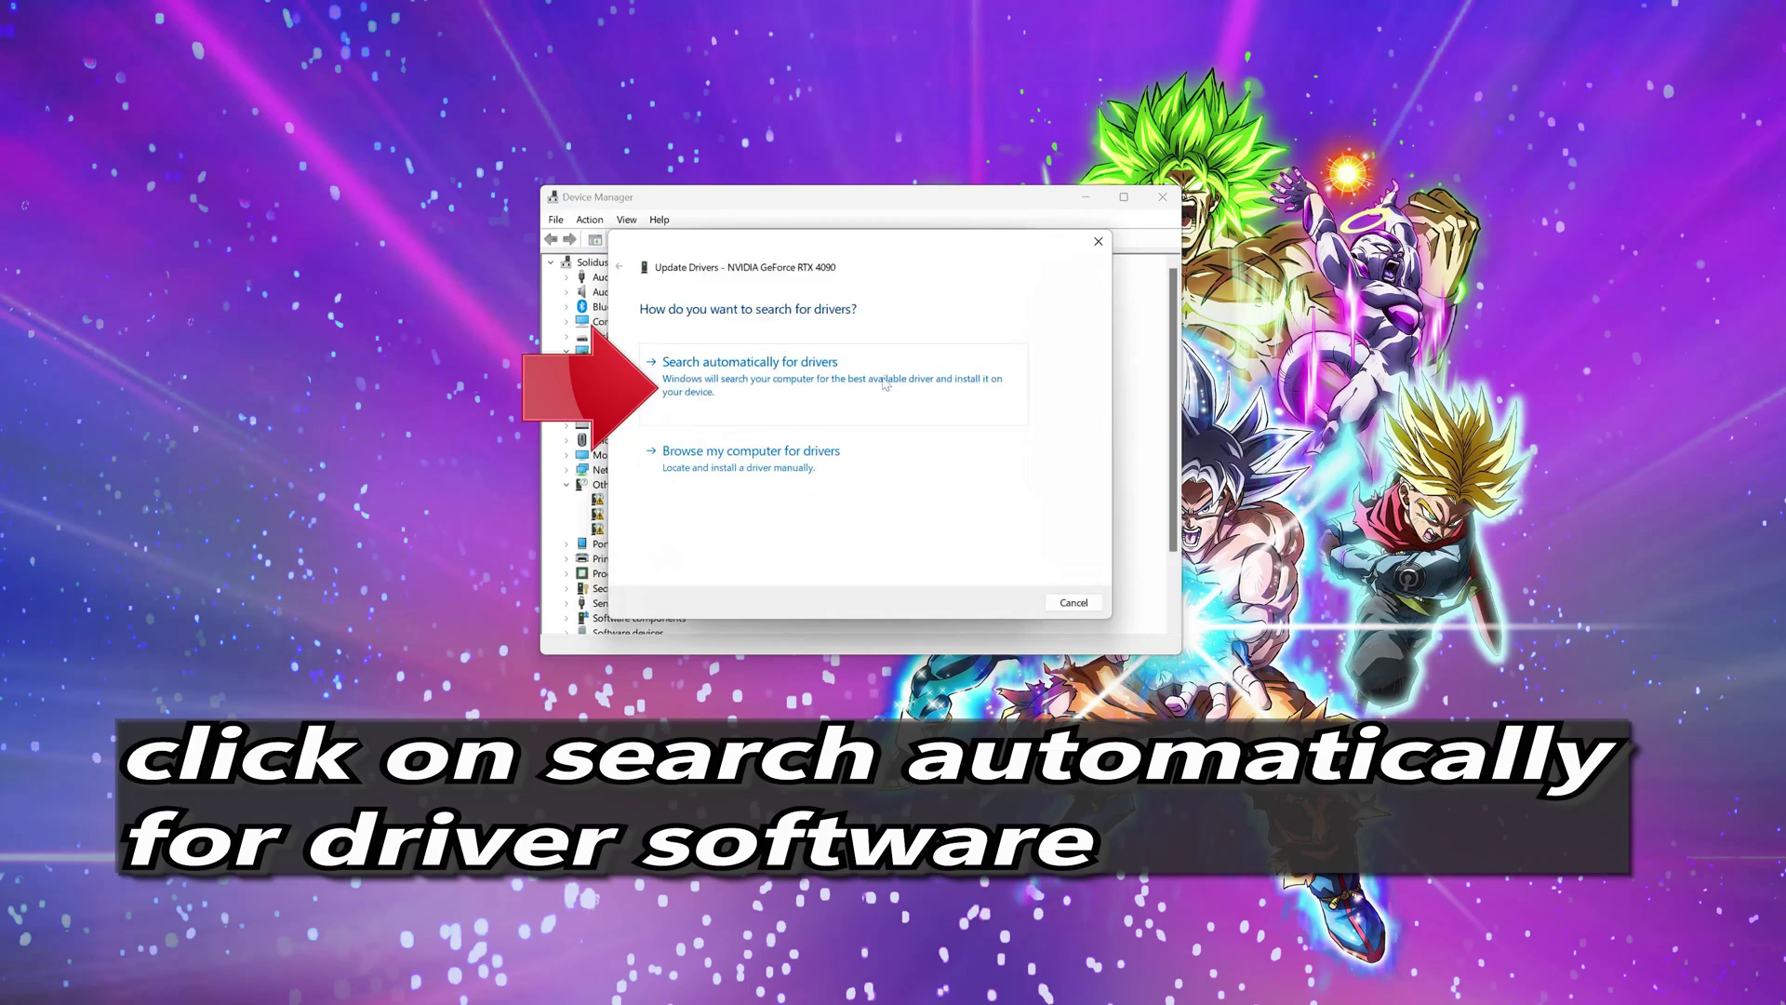
pyautogui.click(853, 391)
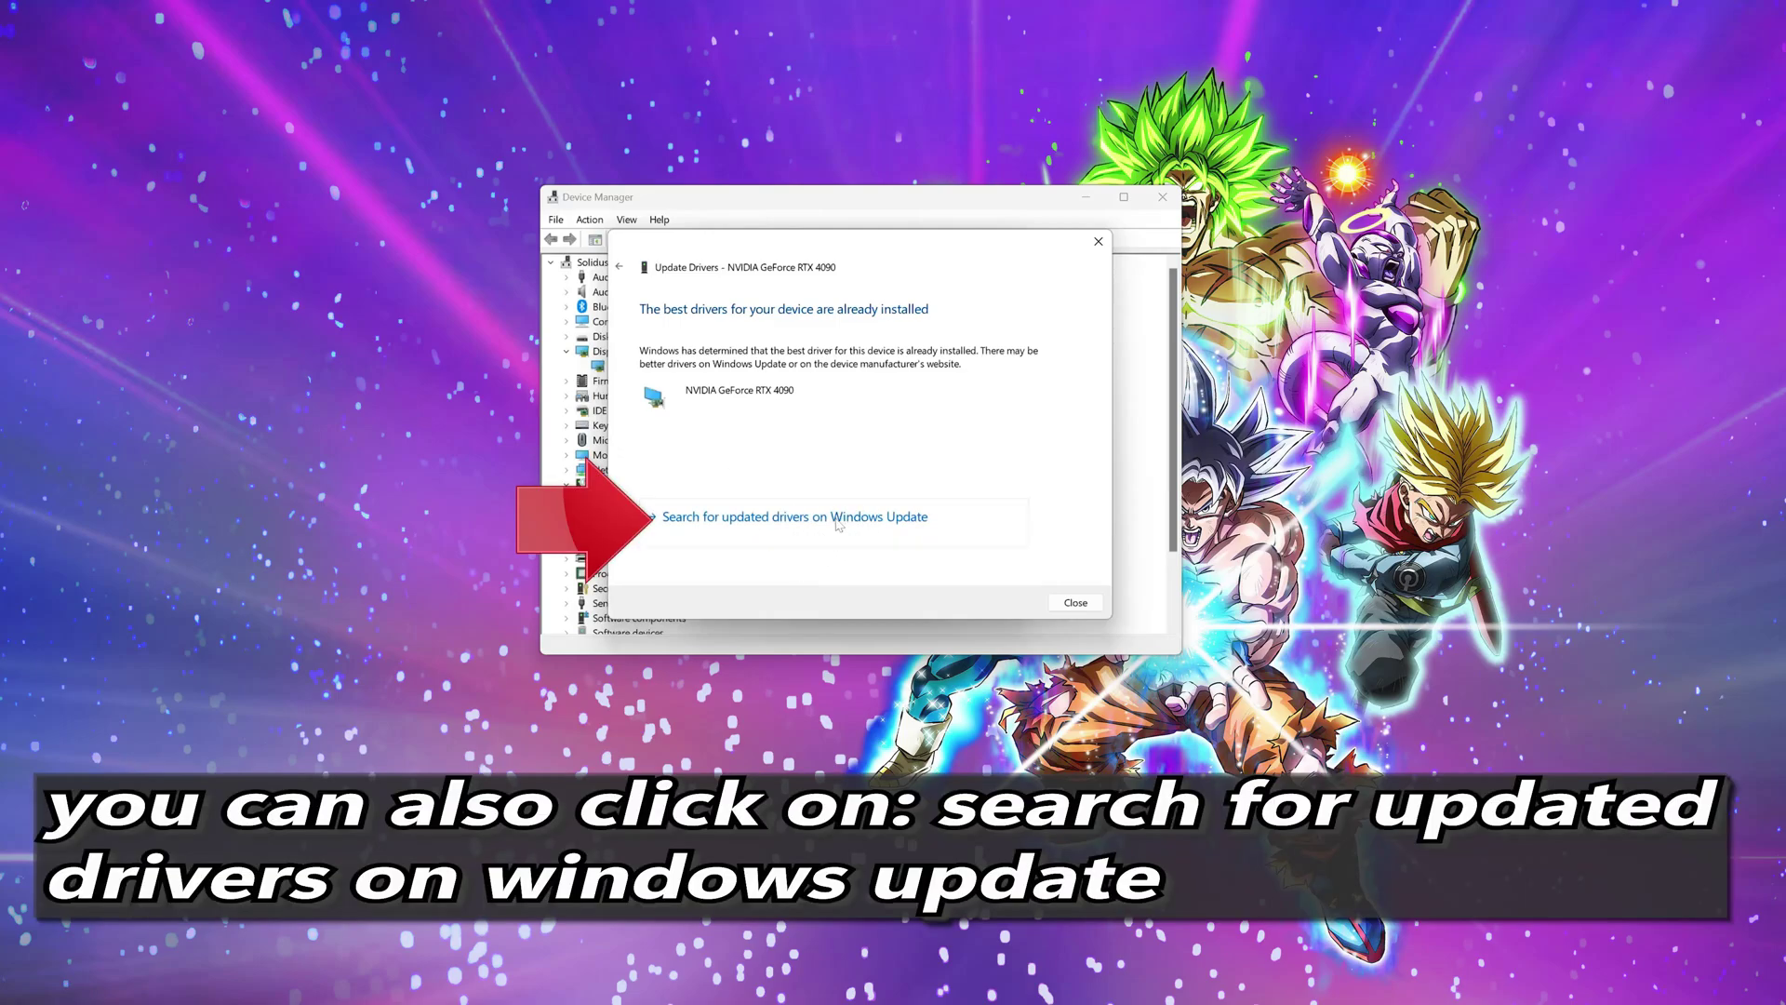
pyautogui.click(838, 518)
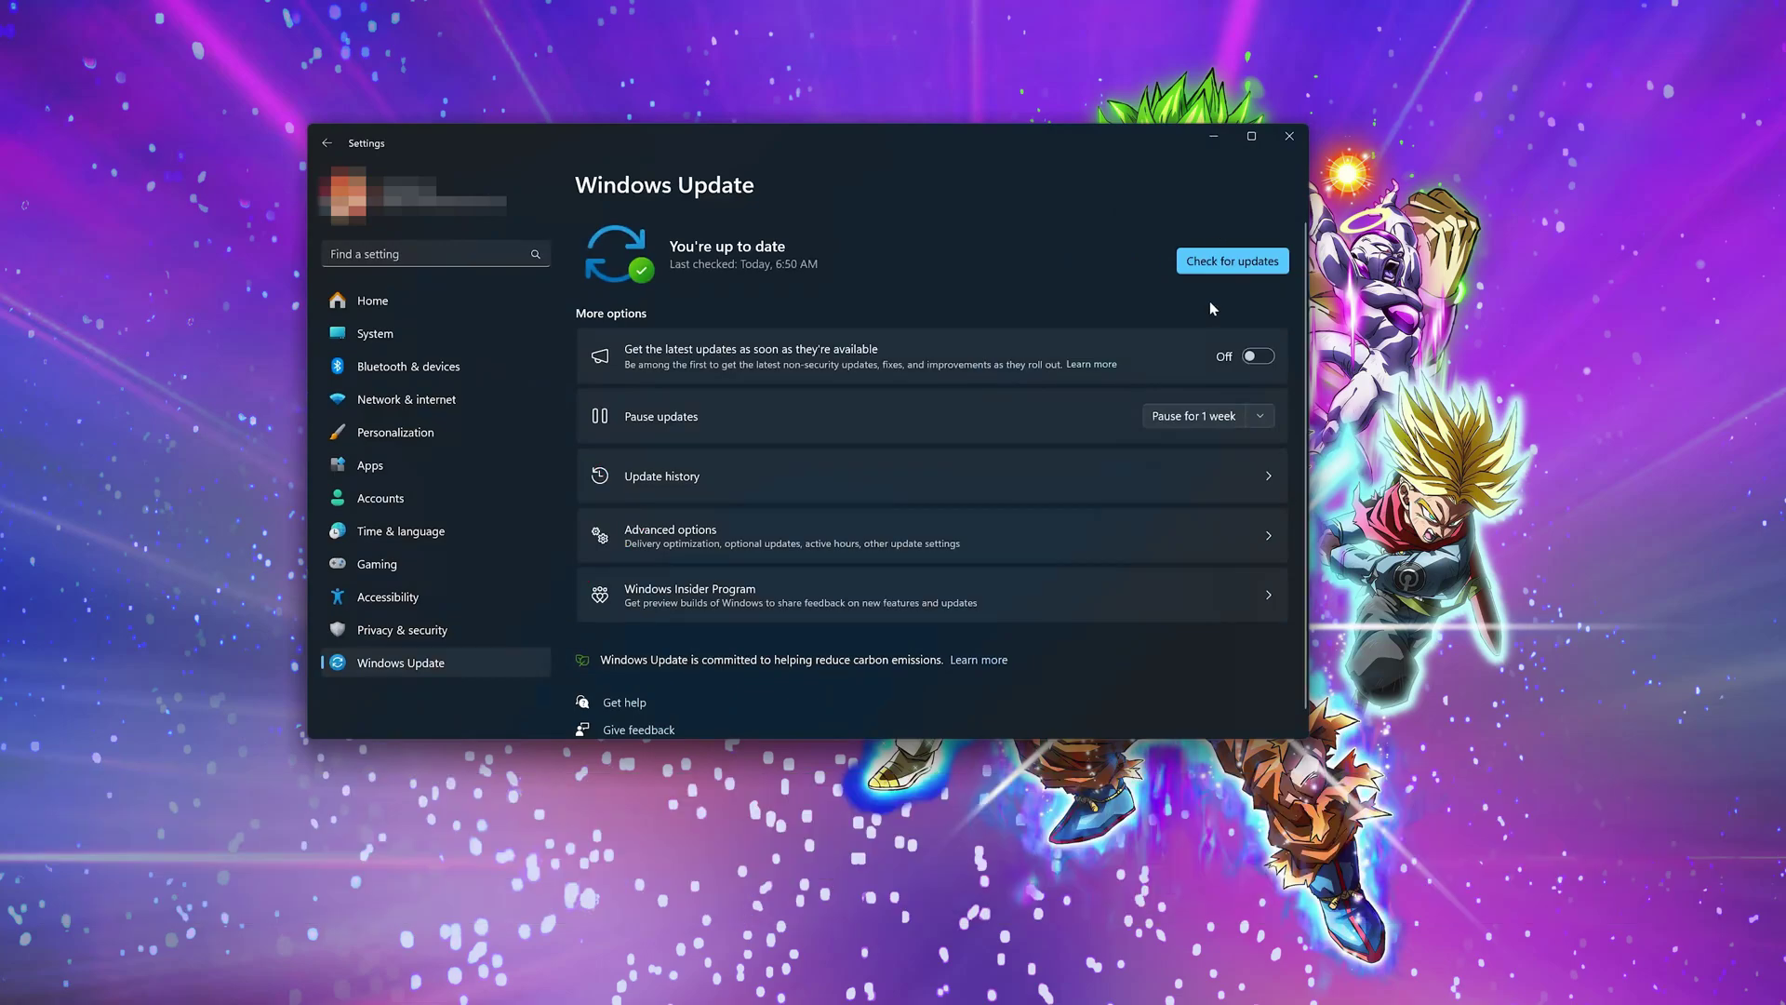
pyautogui.click(1215, 268)
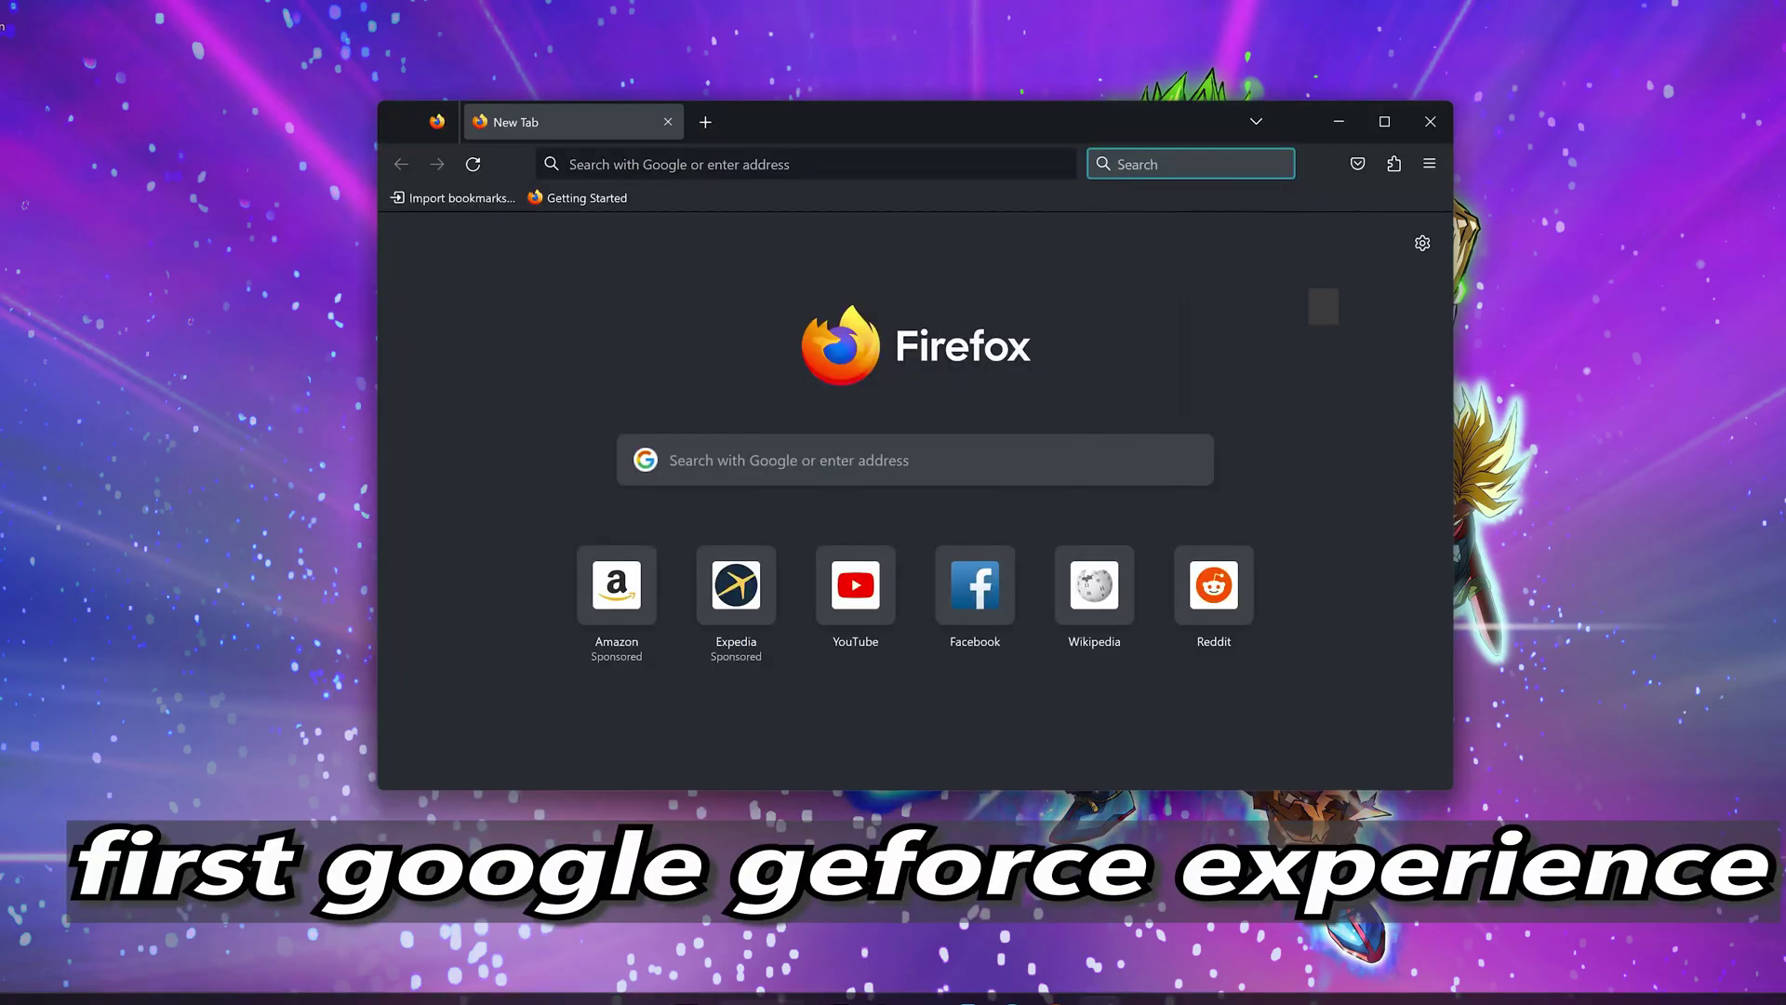
# - Search Google for "geforce experience" in Firefox and open NVIDIA's GeForce Experience page from the results
pyautogui.write('gefo')
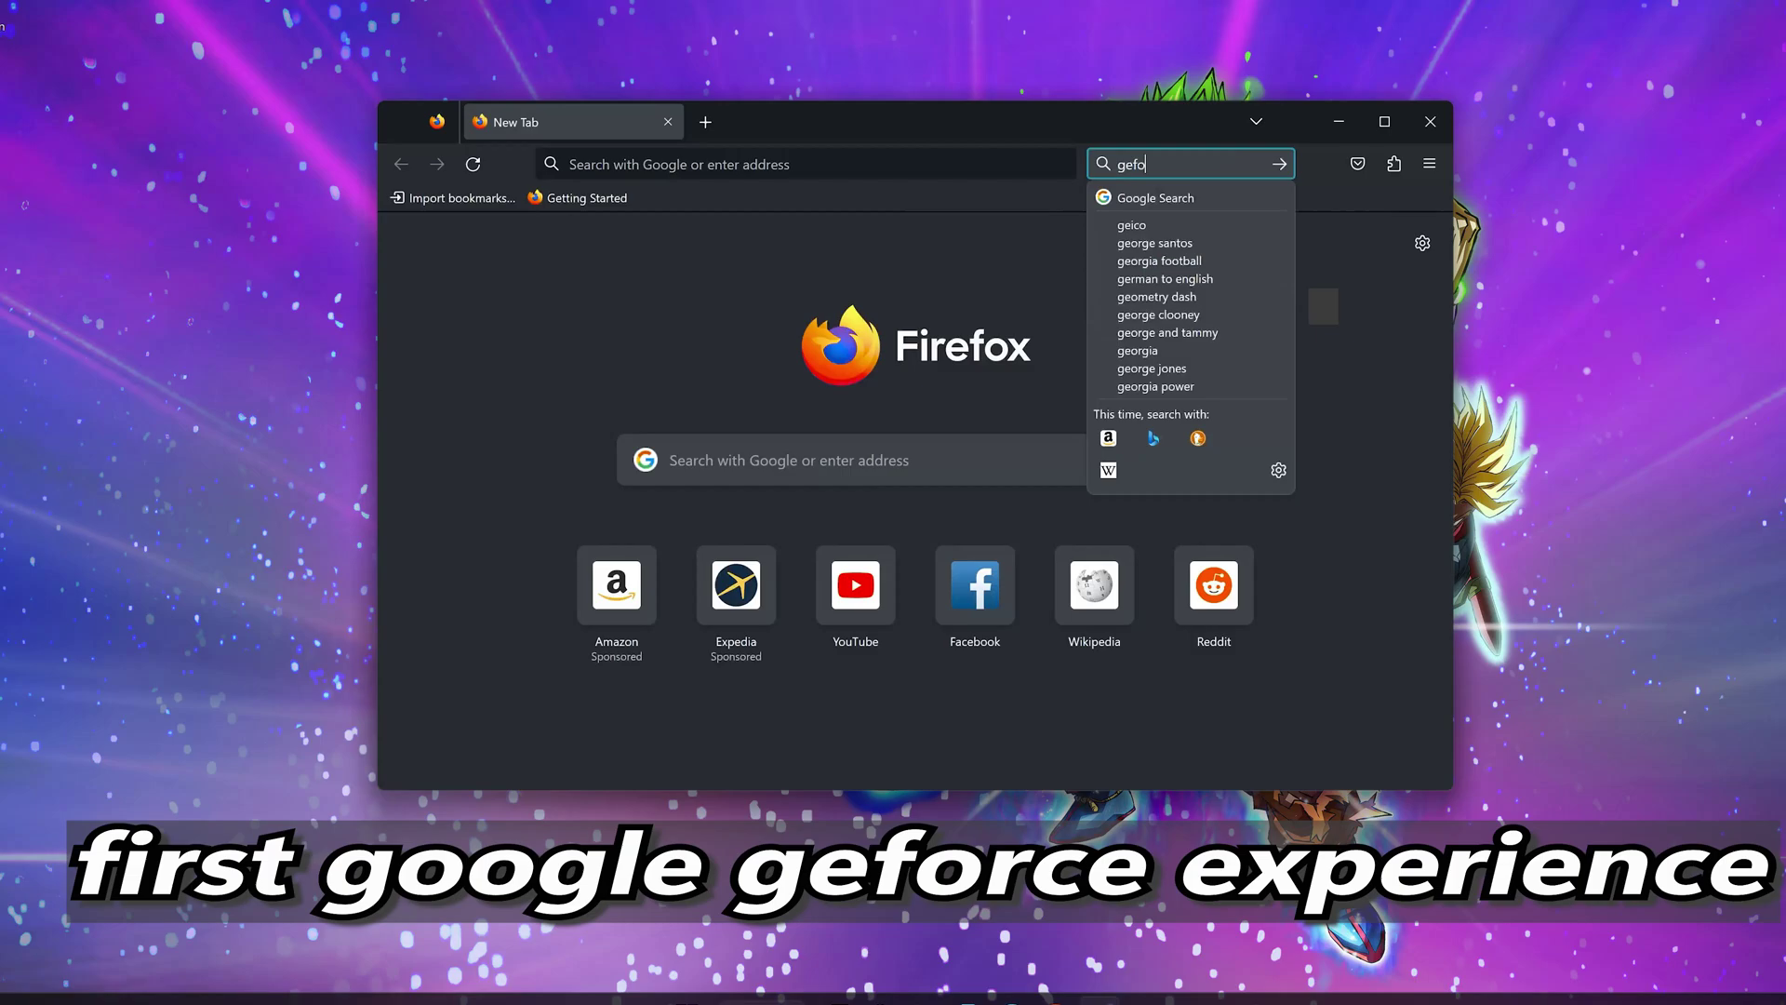
pyautogui.write('rce experience')
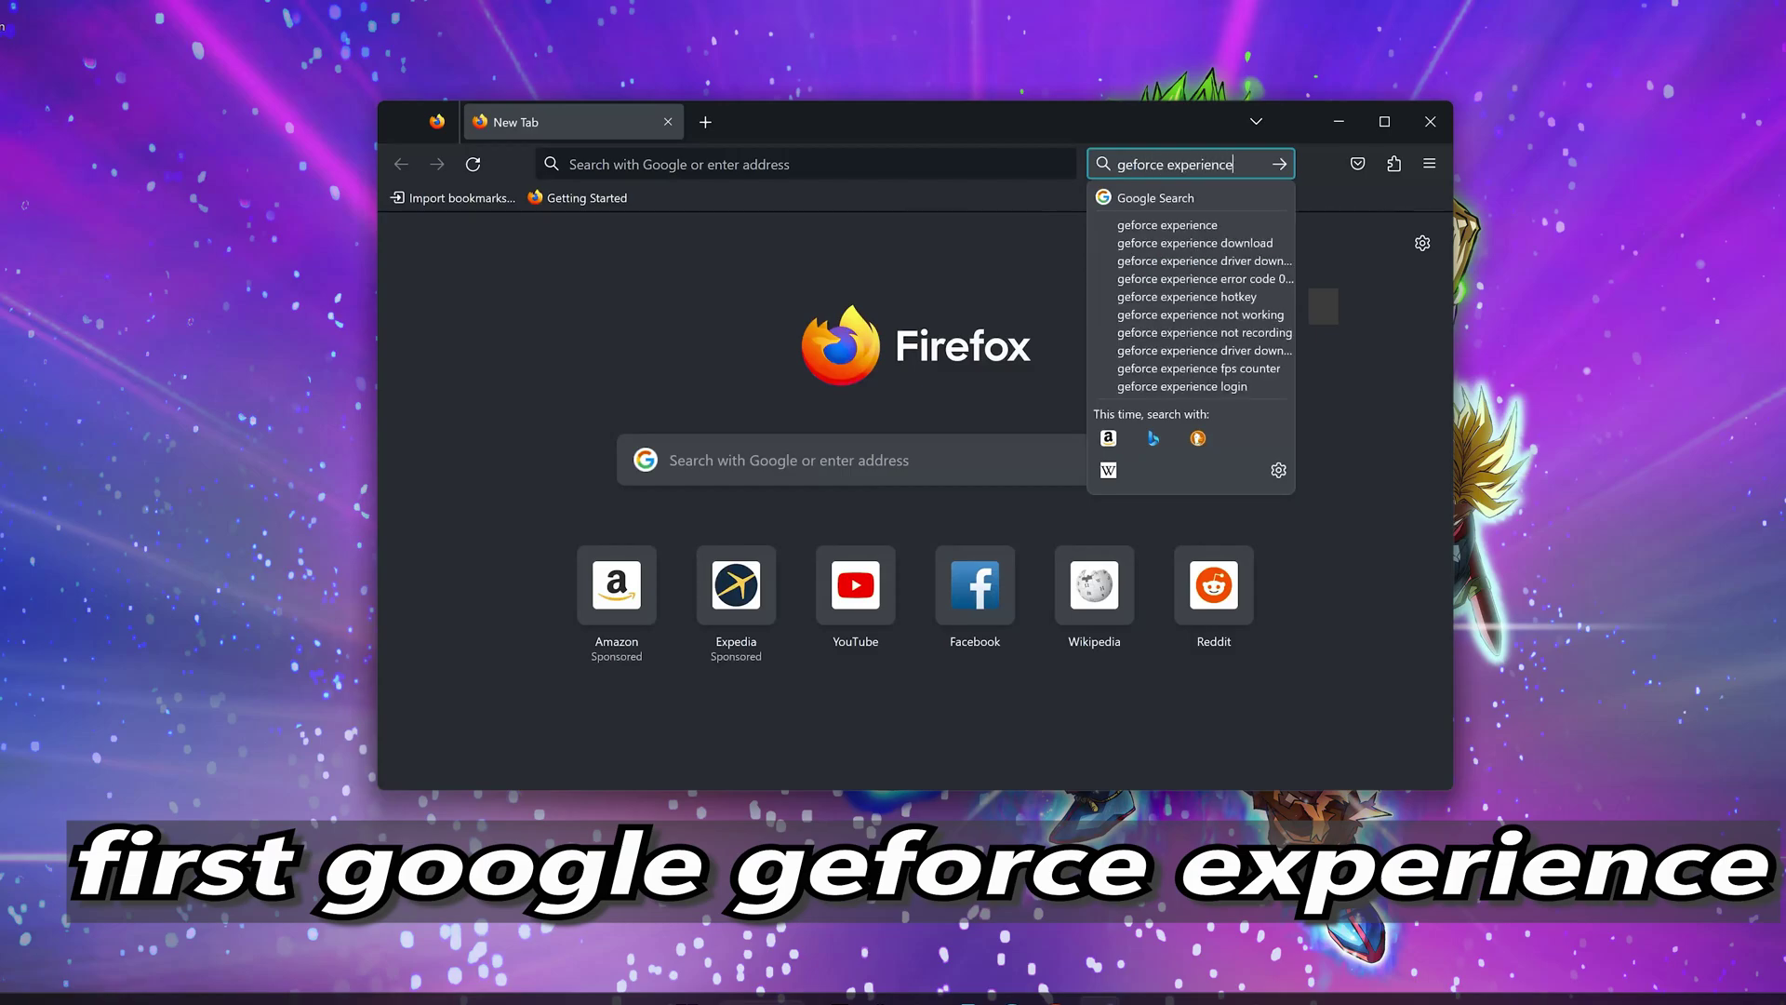
pyautogui.click(1181, 198)
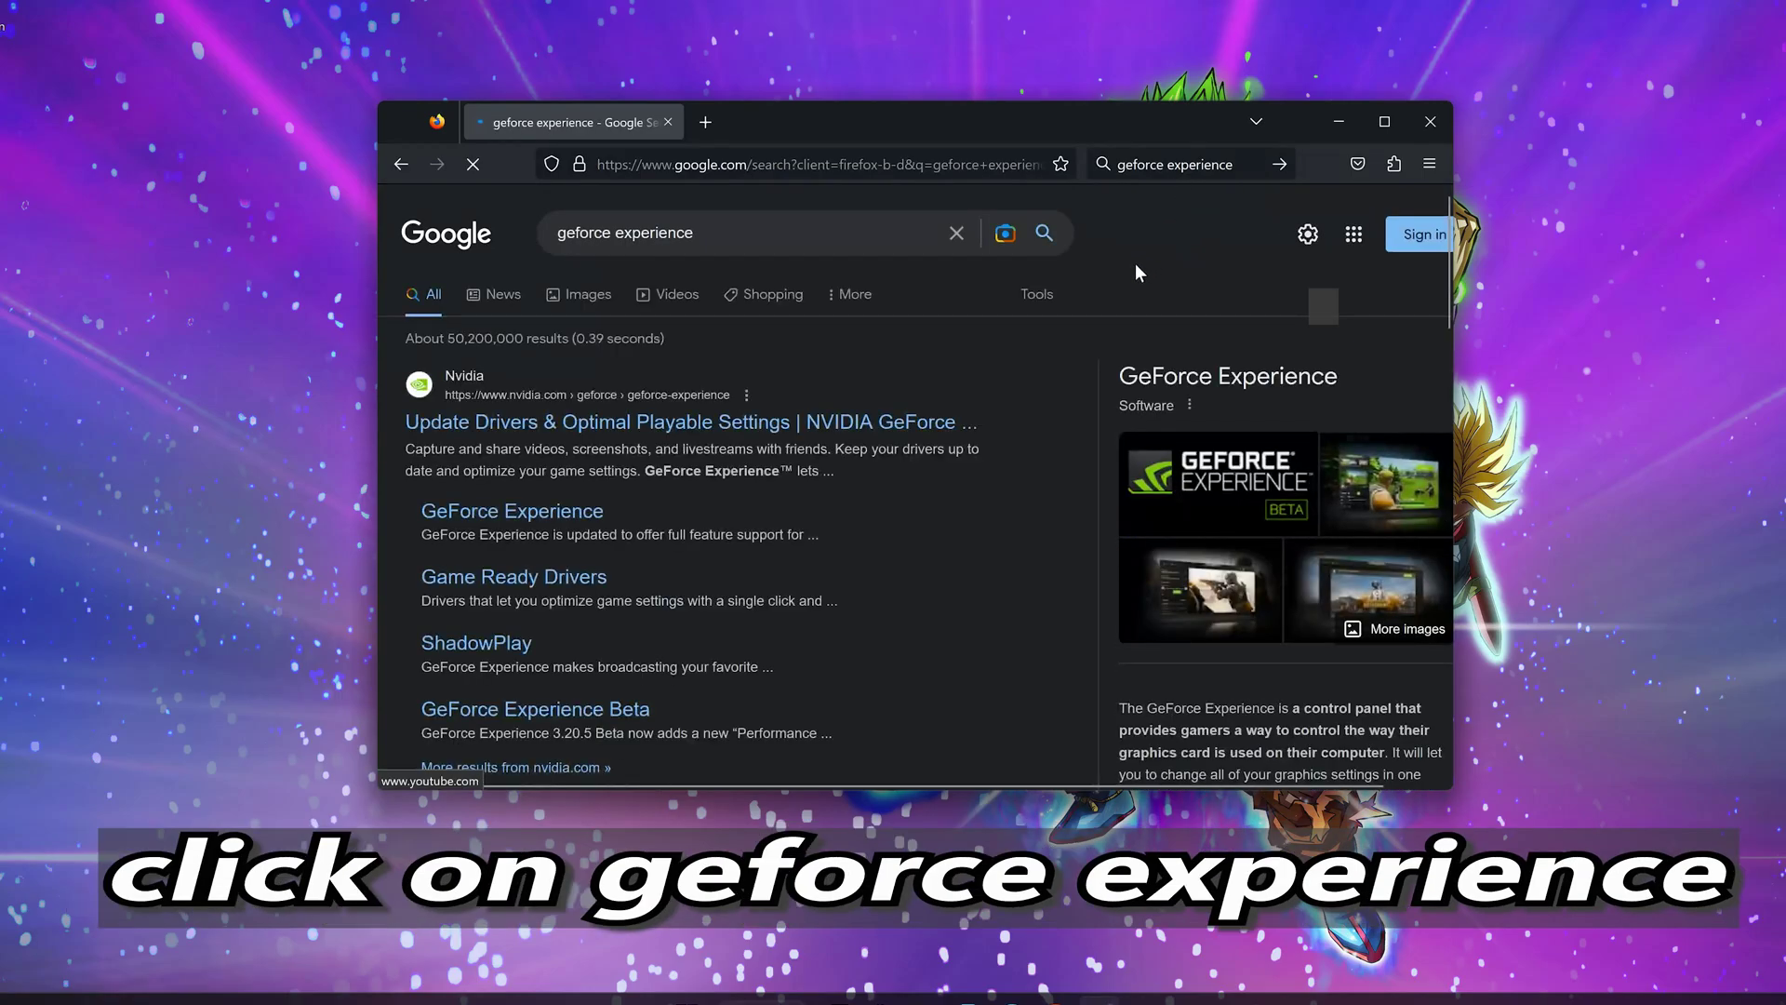
pyautogui.scroll(-1, 1137, 272)
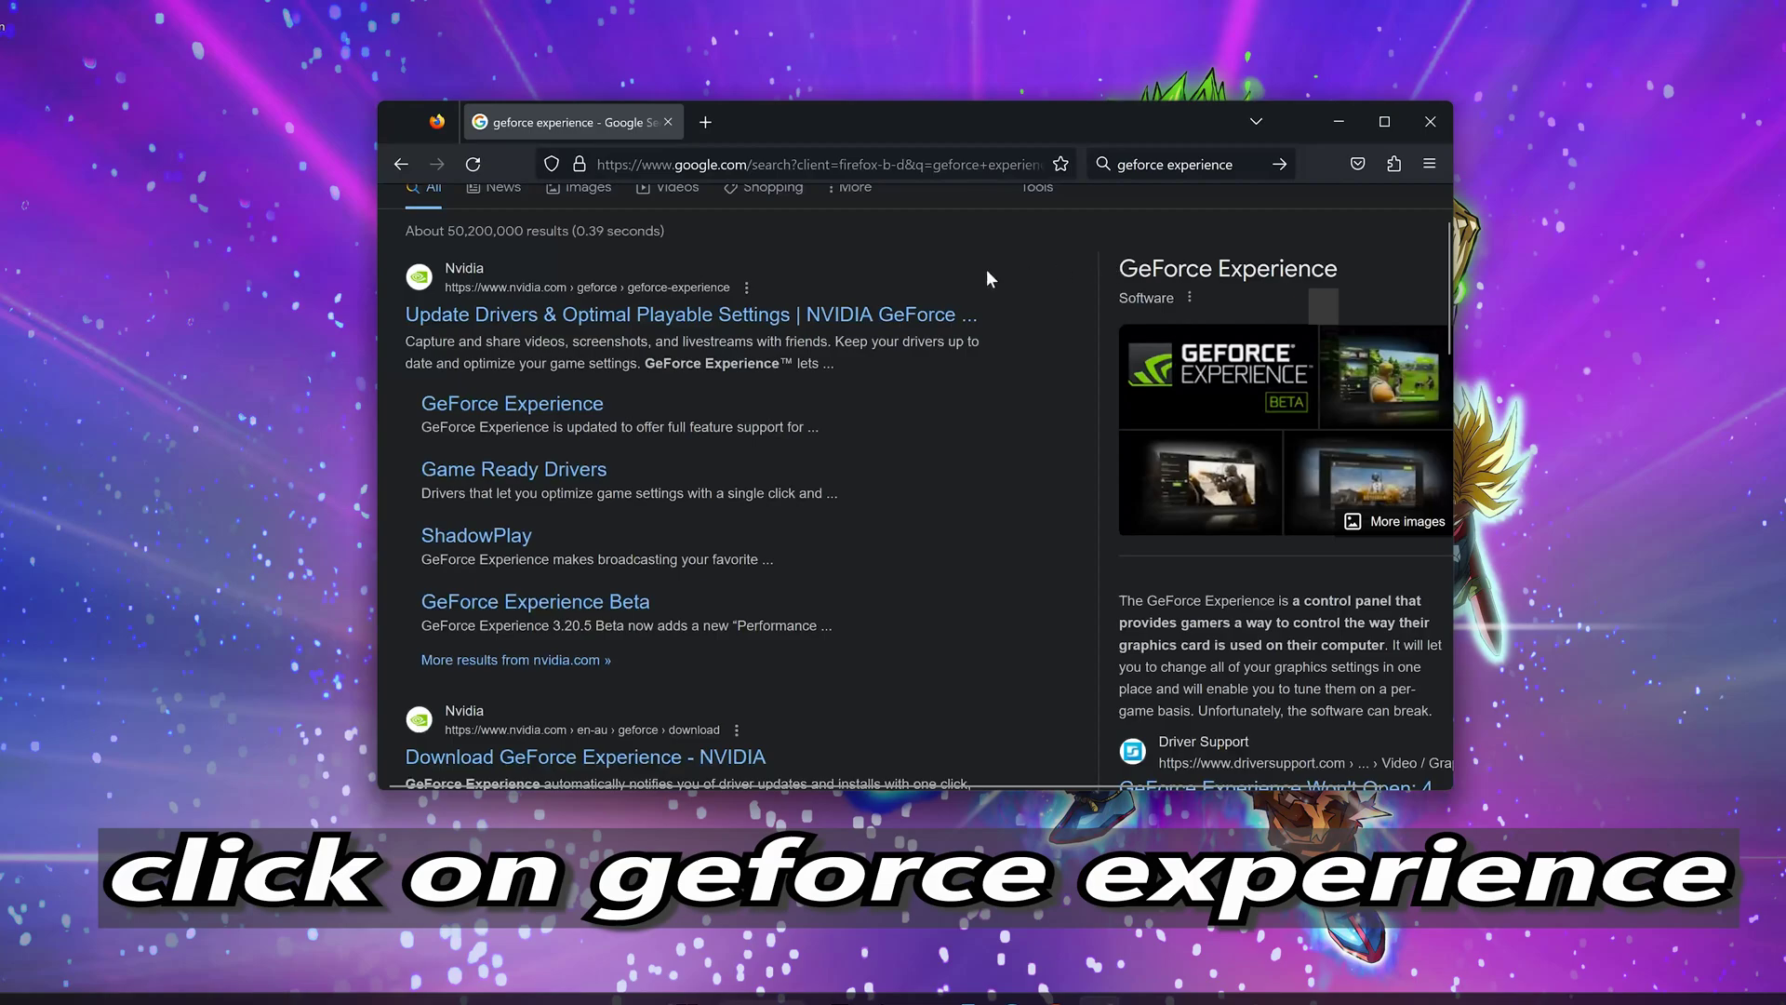
pyautogui.click(666, 321)
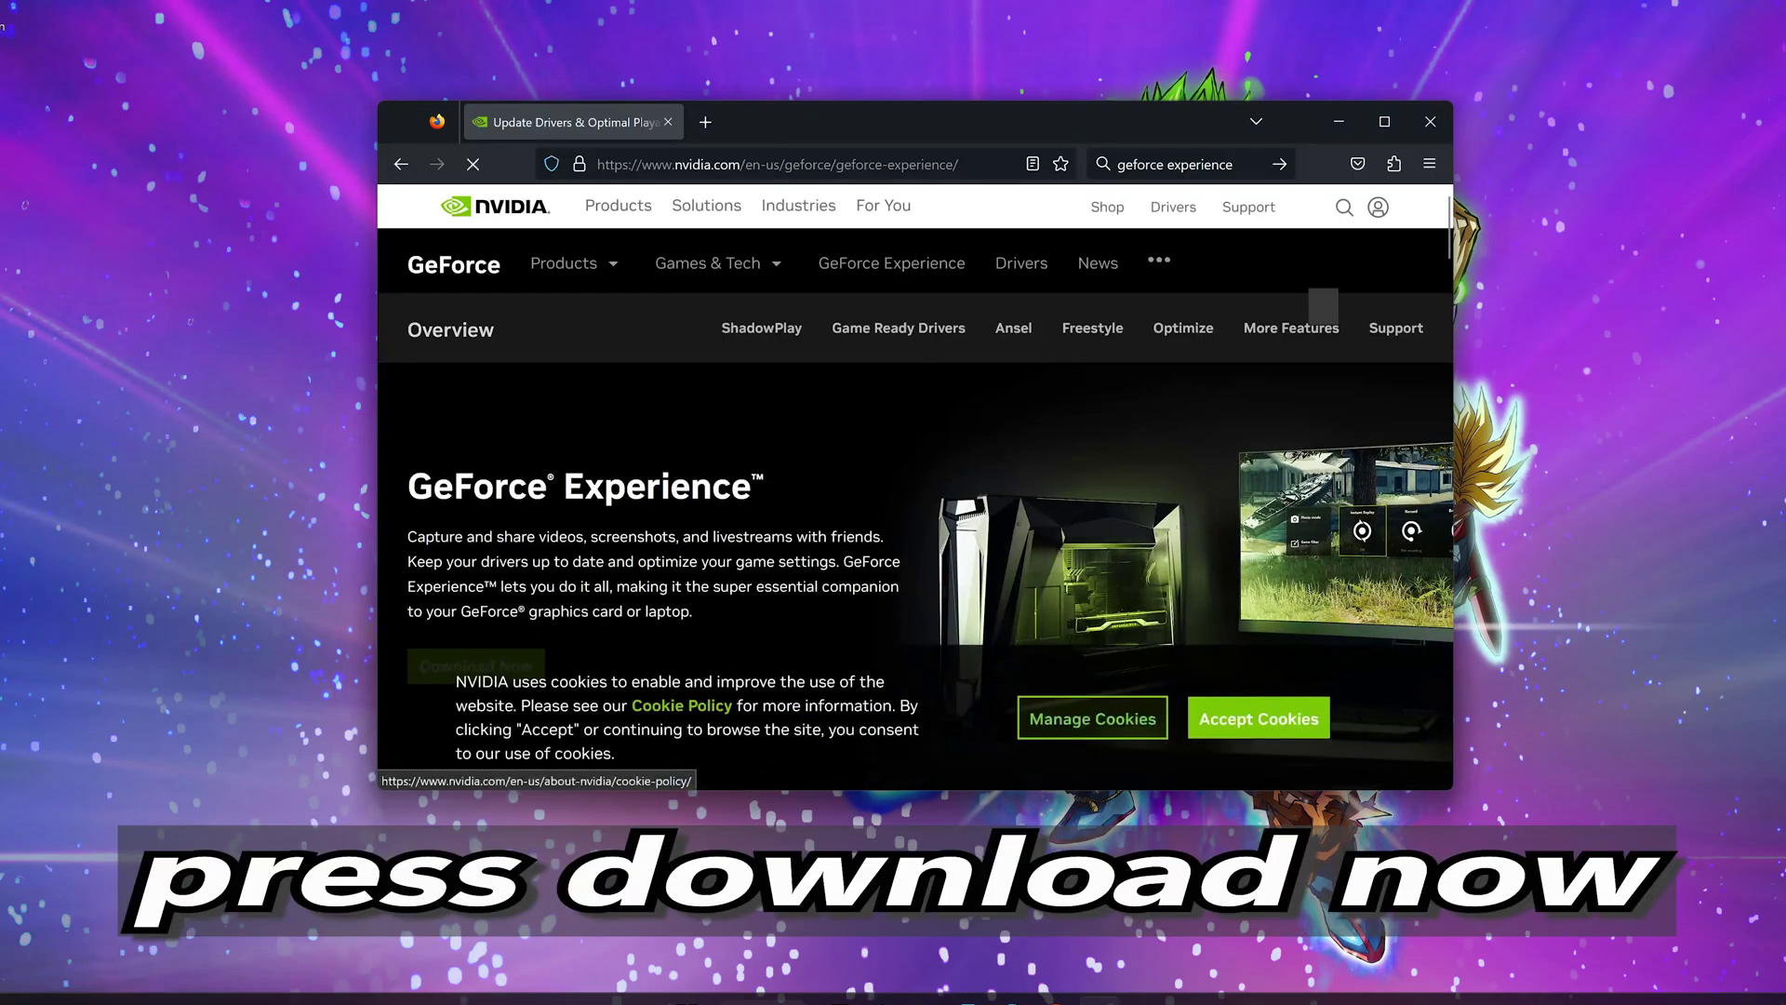
# - Accept the site's cookies, download the GeForce Experience installer, and allow the NVIDIA Package Launcher to make changes to the device
pyautogui.click(1218, 715)
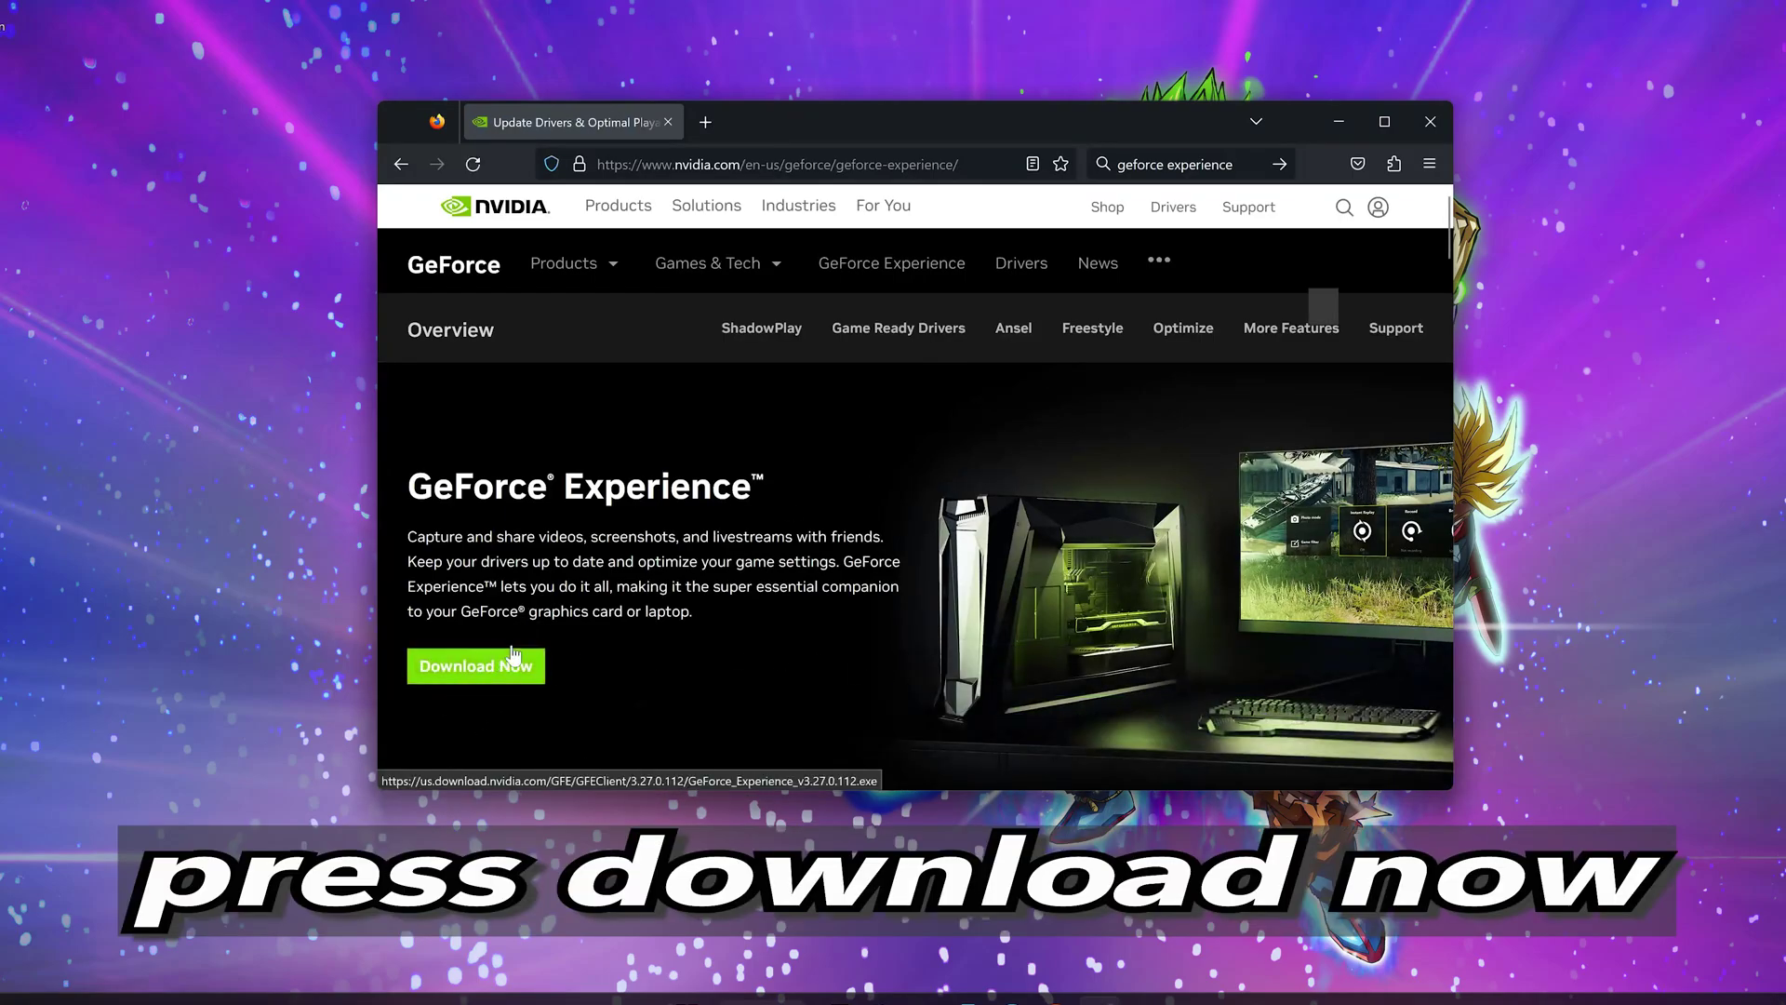
pyautogui.click(502, 670)
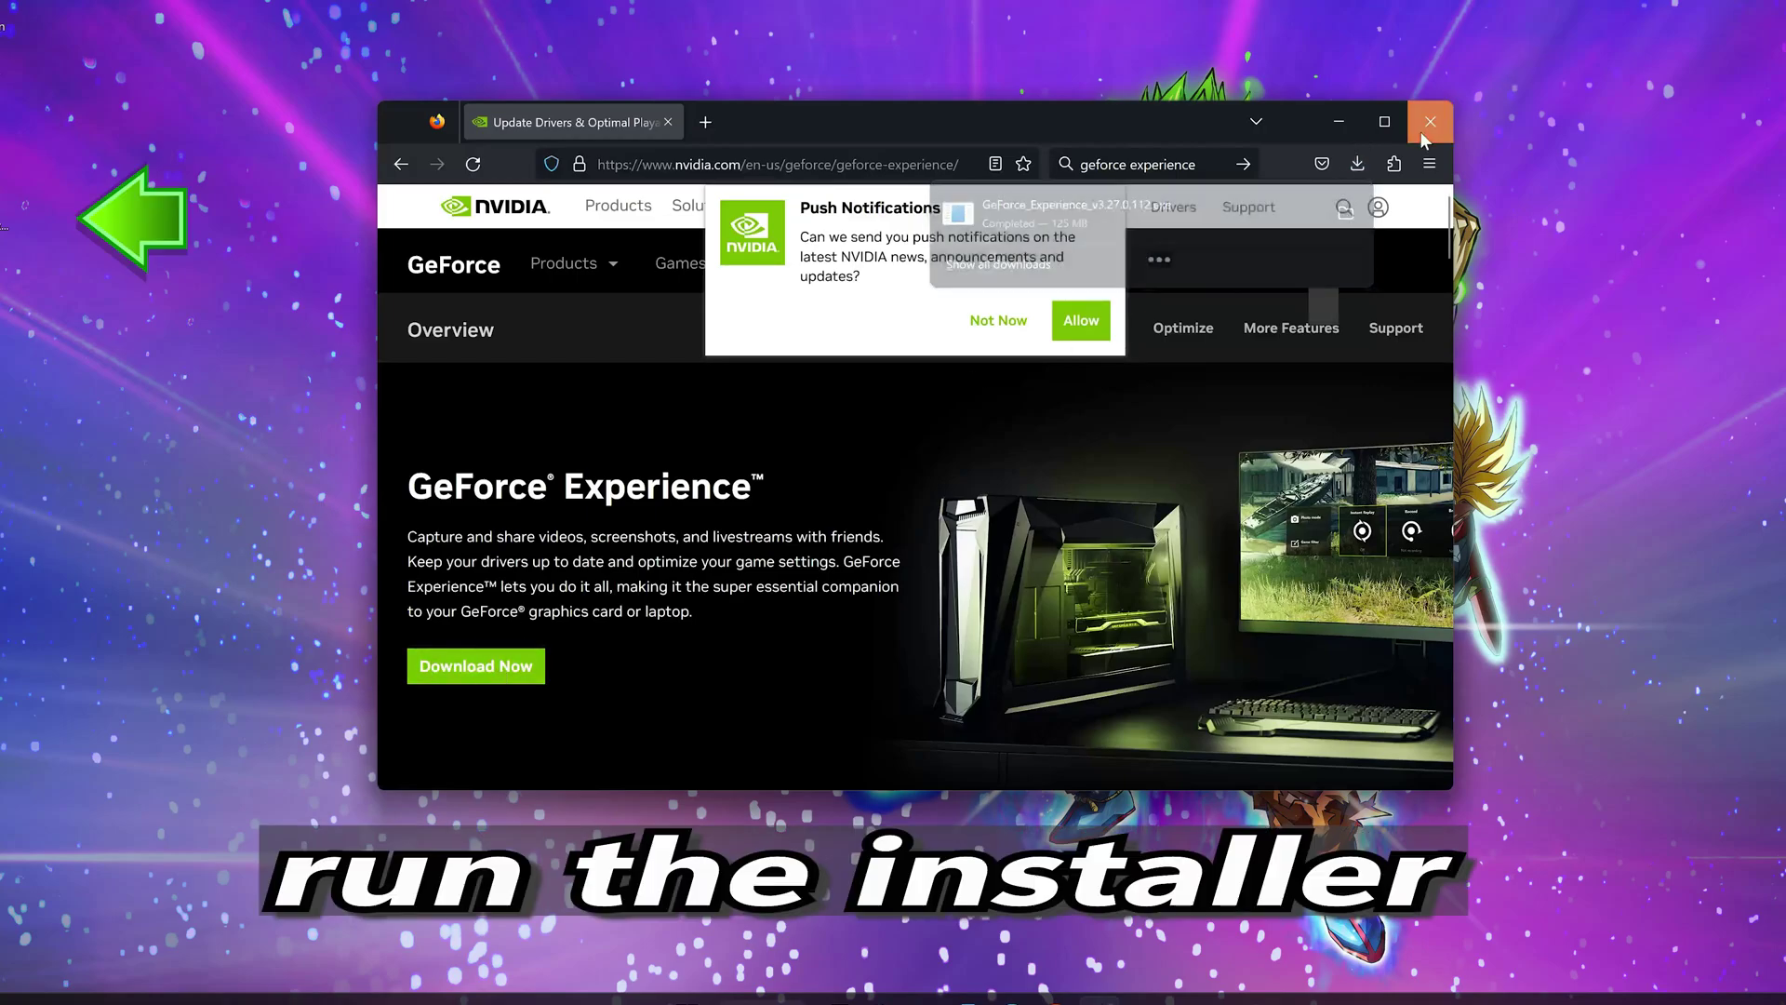
pyautogui.click(1421, 133)
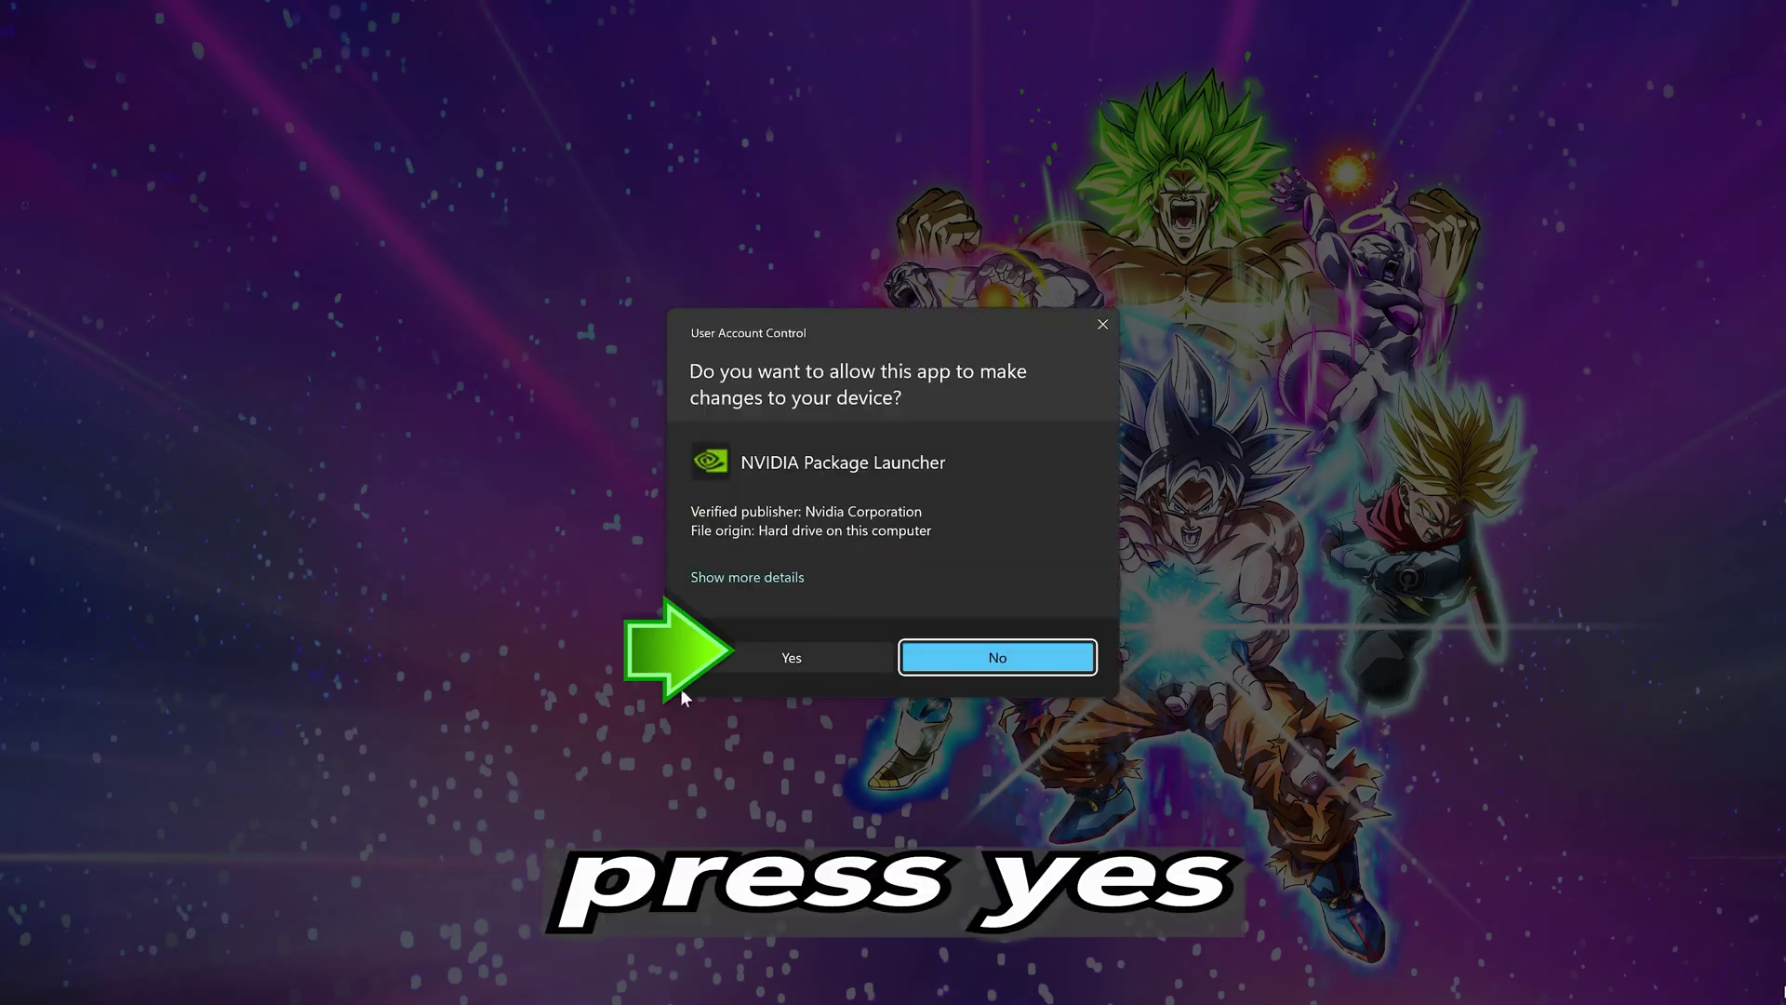
pyautogui.click(809, 654)
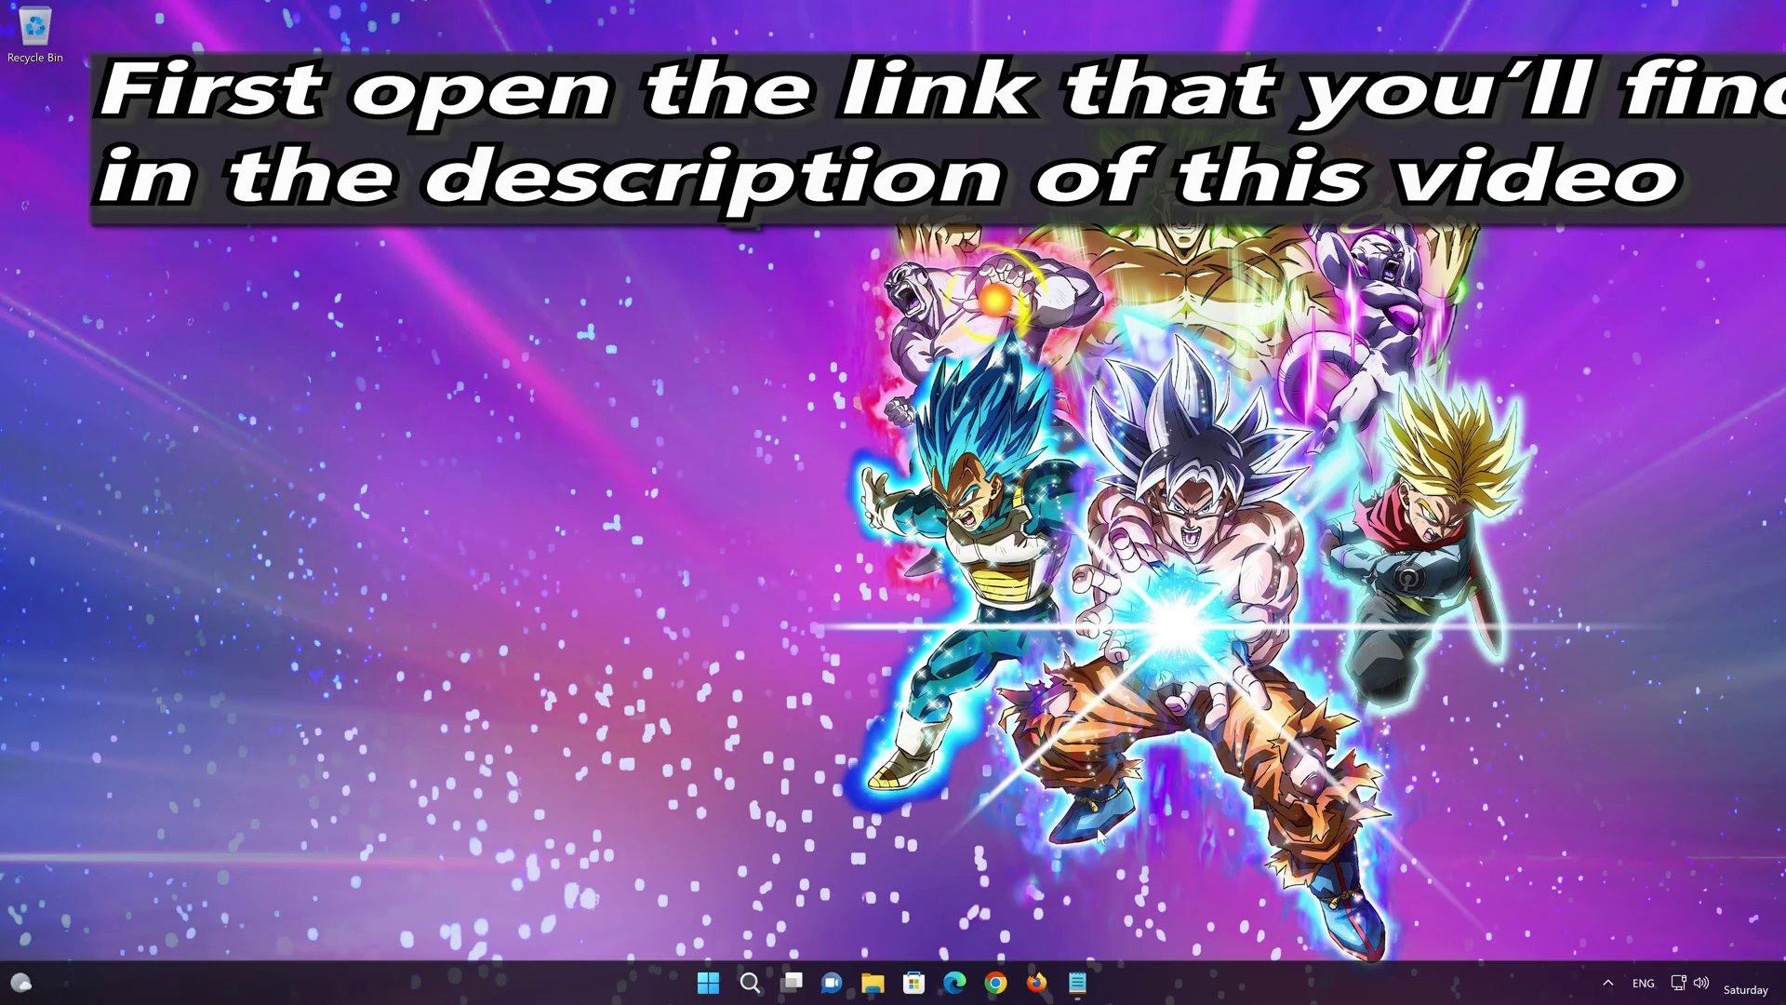
# - Copy the Microsoft Visual C++ Redistributable link from the Notepad file and open it in Firefox
pyautogui.click(1036, 983)
pyautogui.click(1079, 983)
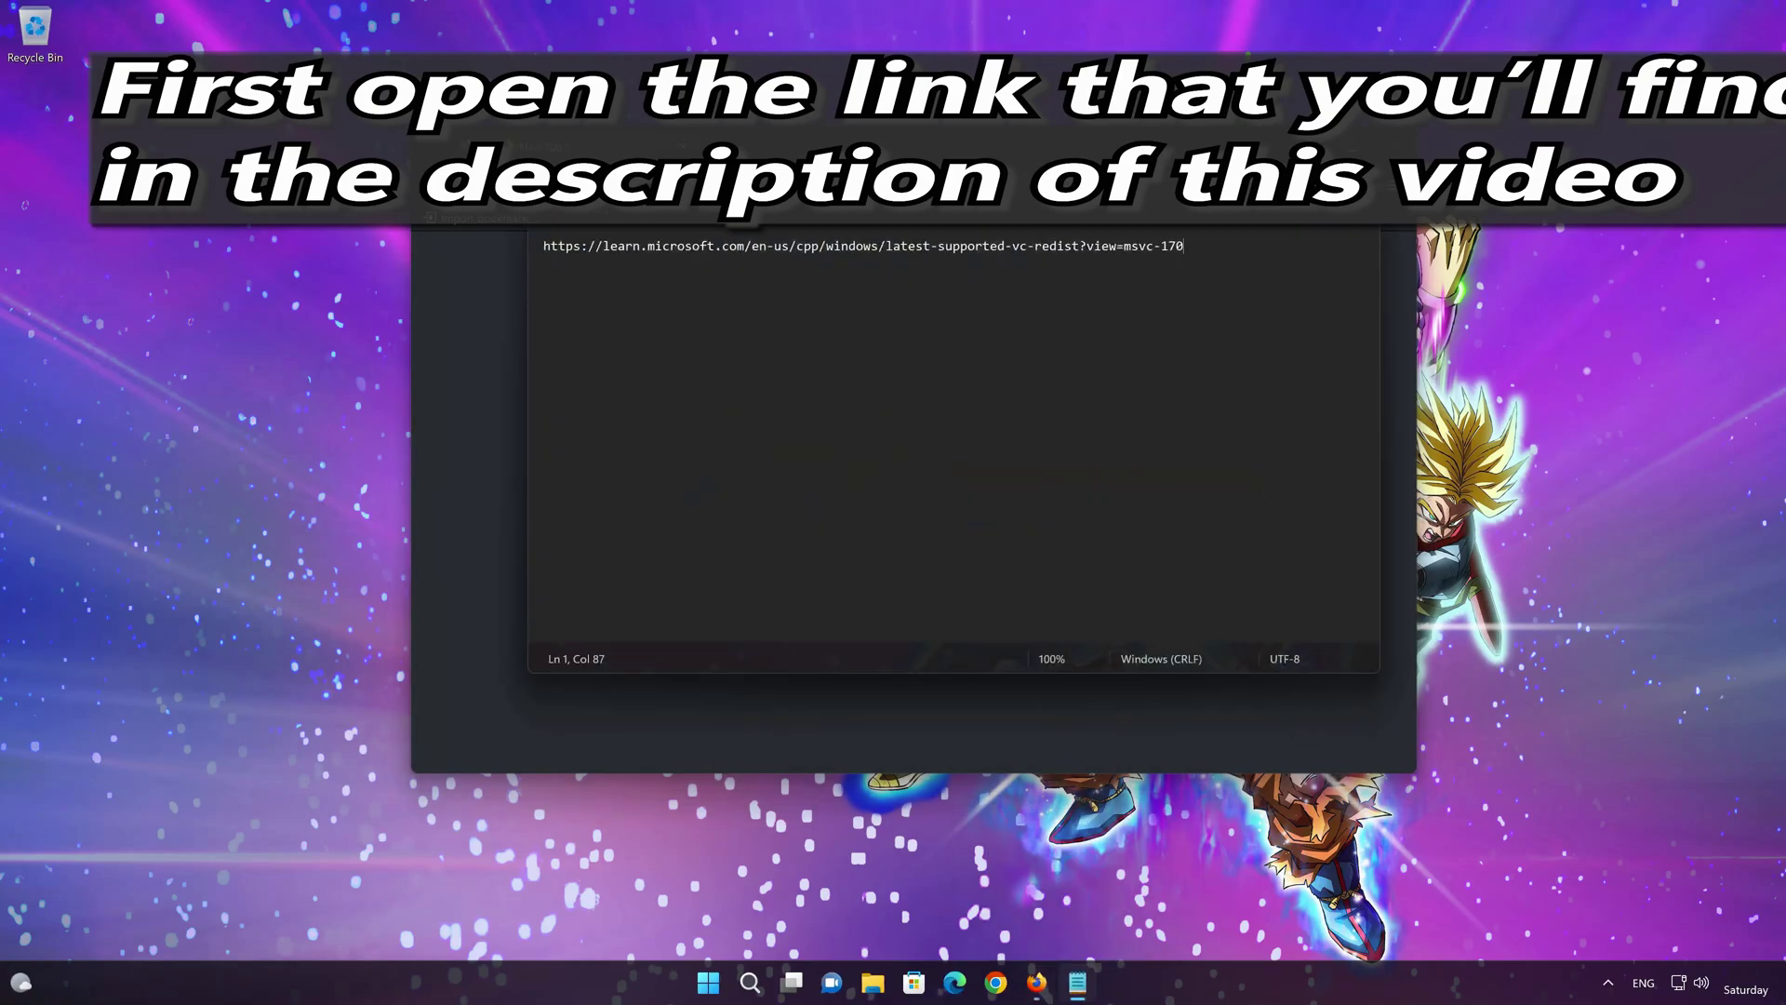
pyautogui.moveTo(1186, 246); pyautogui.dragTo(544, 245)
pyautogui.rightClick(604, 256)
pyautogui.click(639, 333)
pyautogui.click(1271, 167)
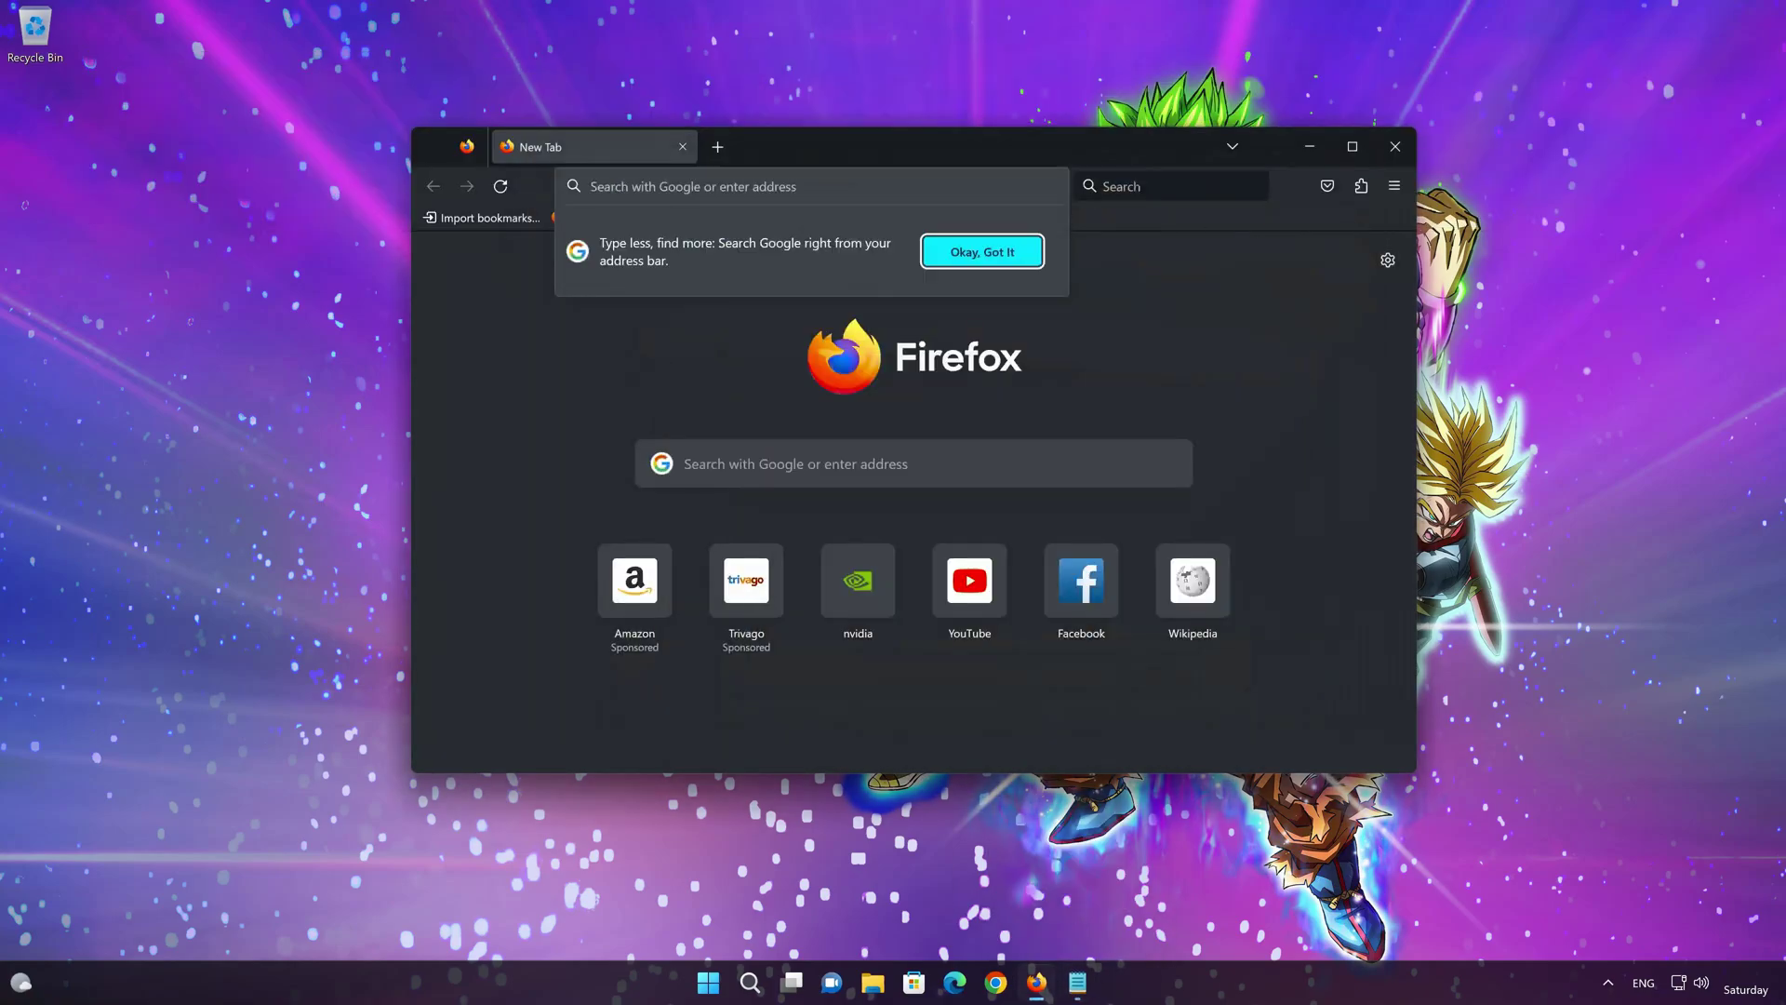
pyautogui.rightClick(782, 186)
pyautogui.click(811, 351)
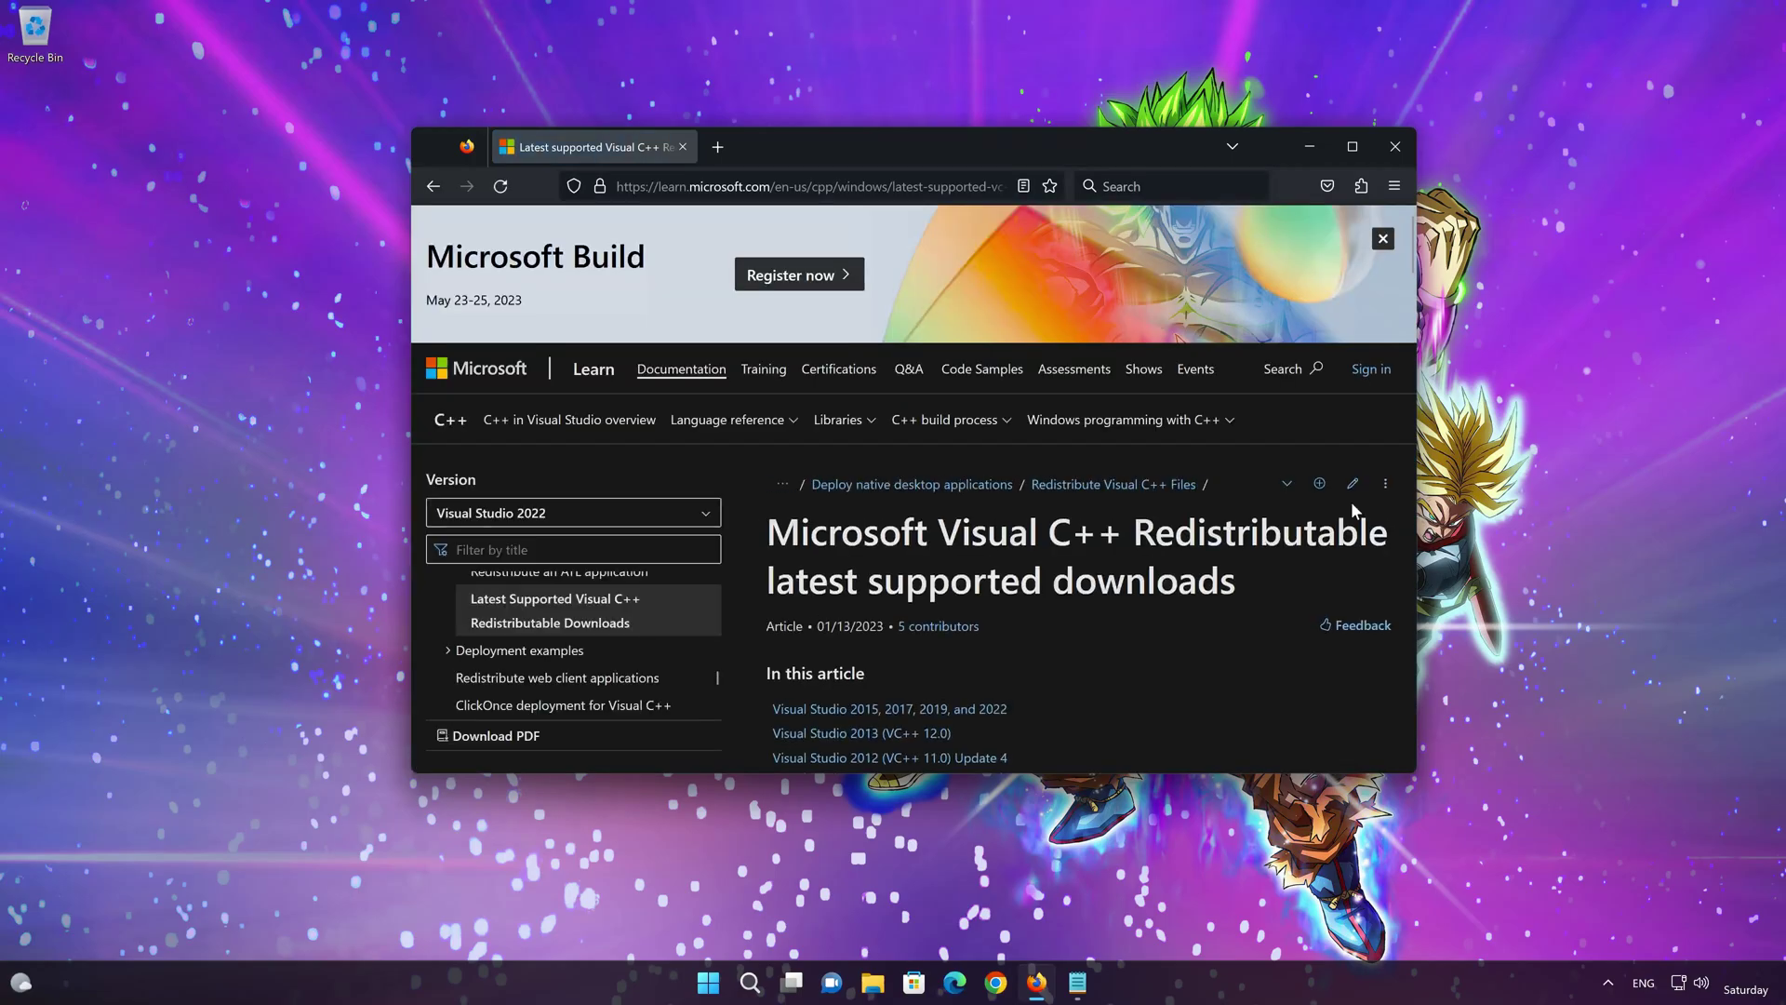
# - Download the X86 and X64 Visual C++ Redistributable installers for Visual Studio 2015–2022, and close the browser
pyautogui.scroll(-10, 1354, 511)
pyautogui.scroll(1, 1258, 566)
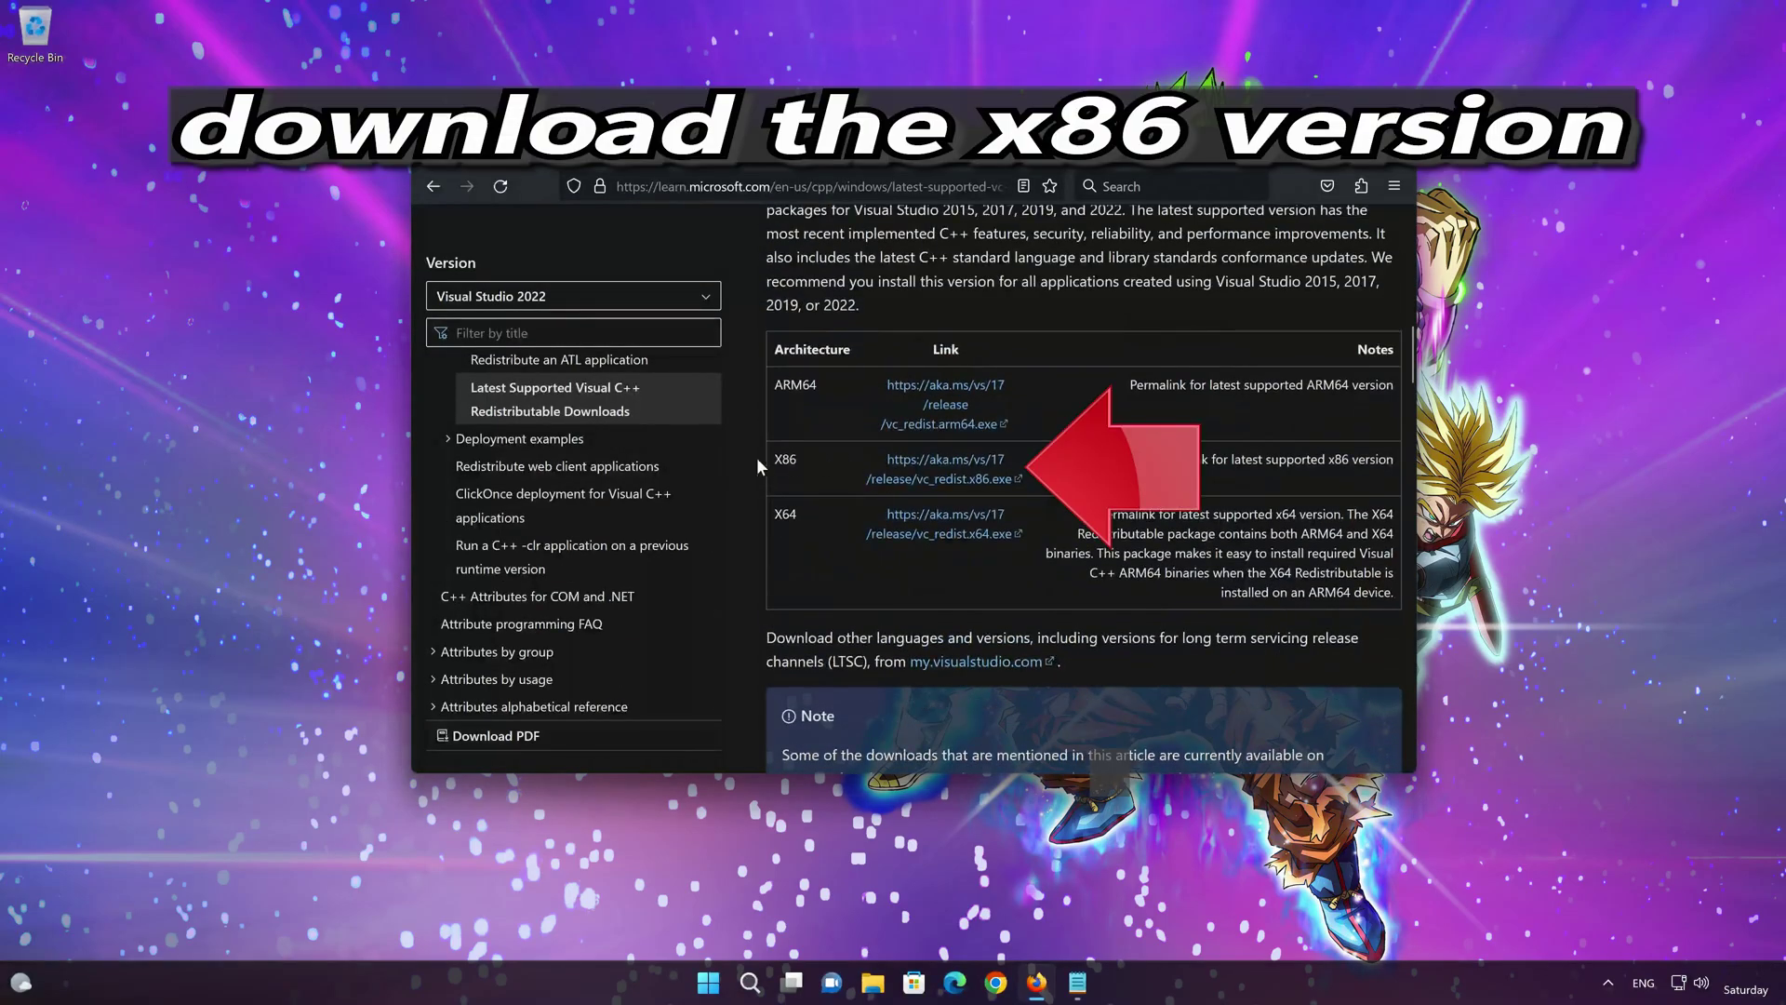
pyautogui.click(943, 481)
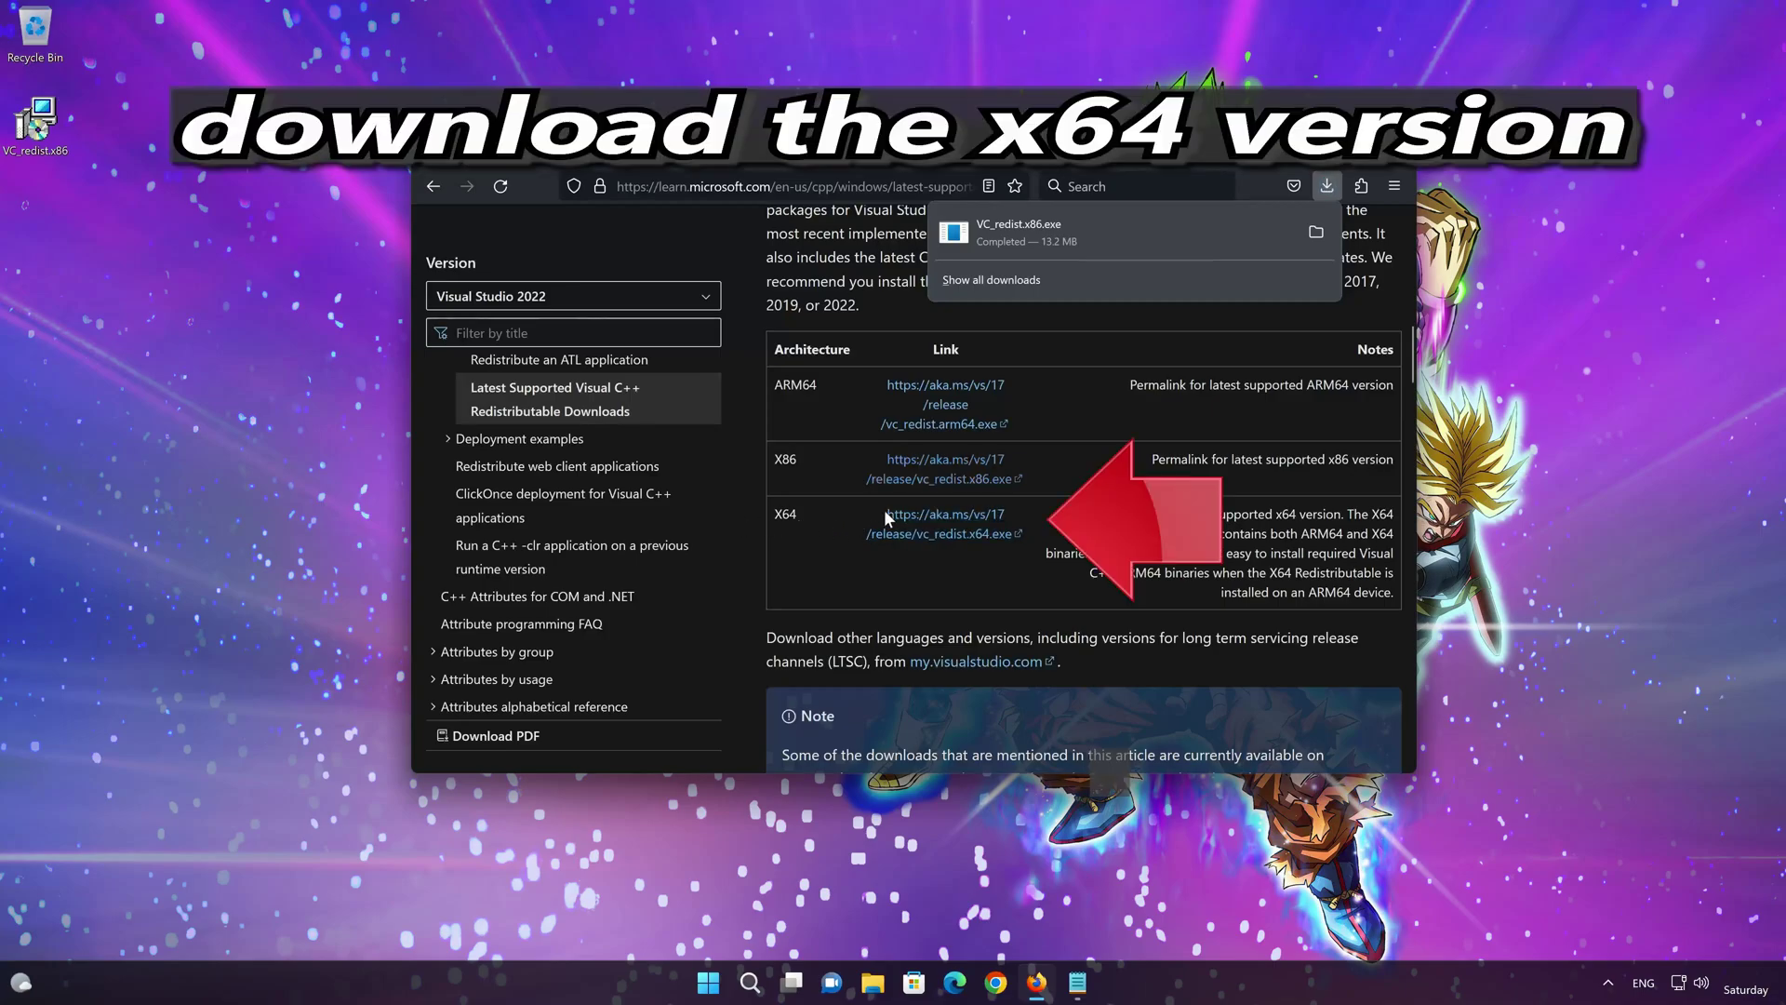
pyautogui.click(971, 537)
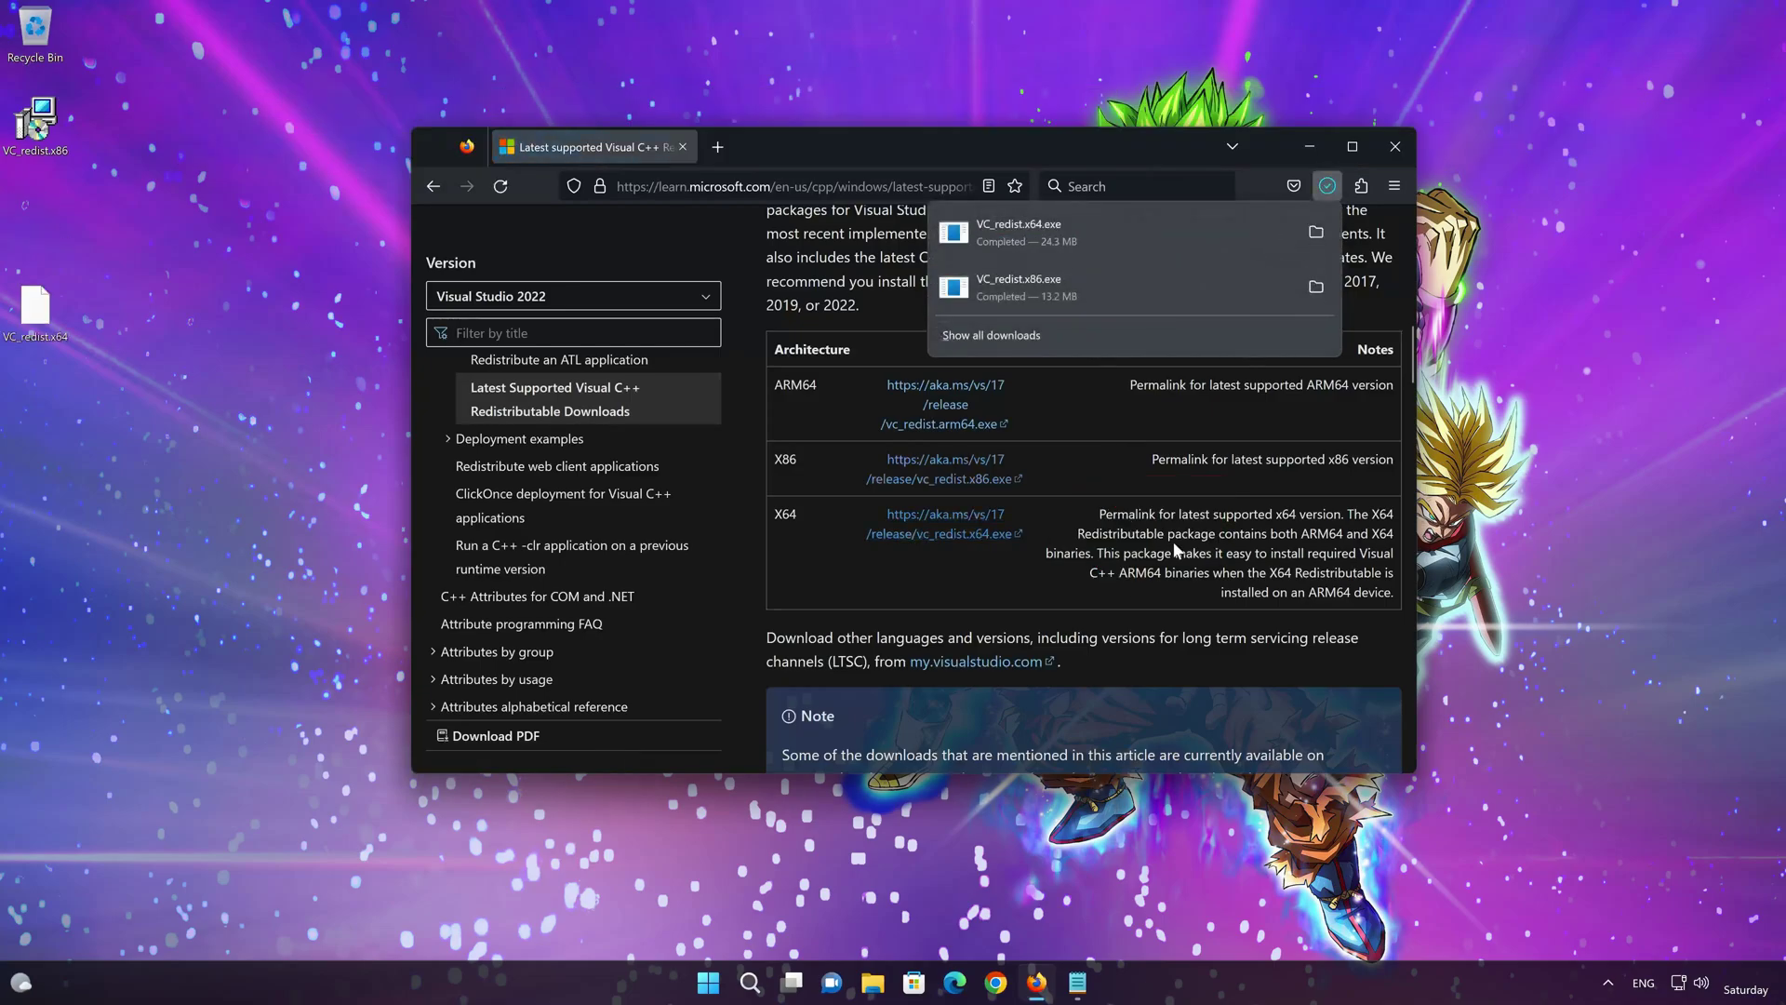
pyautogui.click(1384, 155)
pyautogui.click(1385, 155)
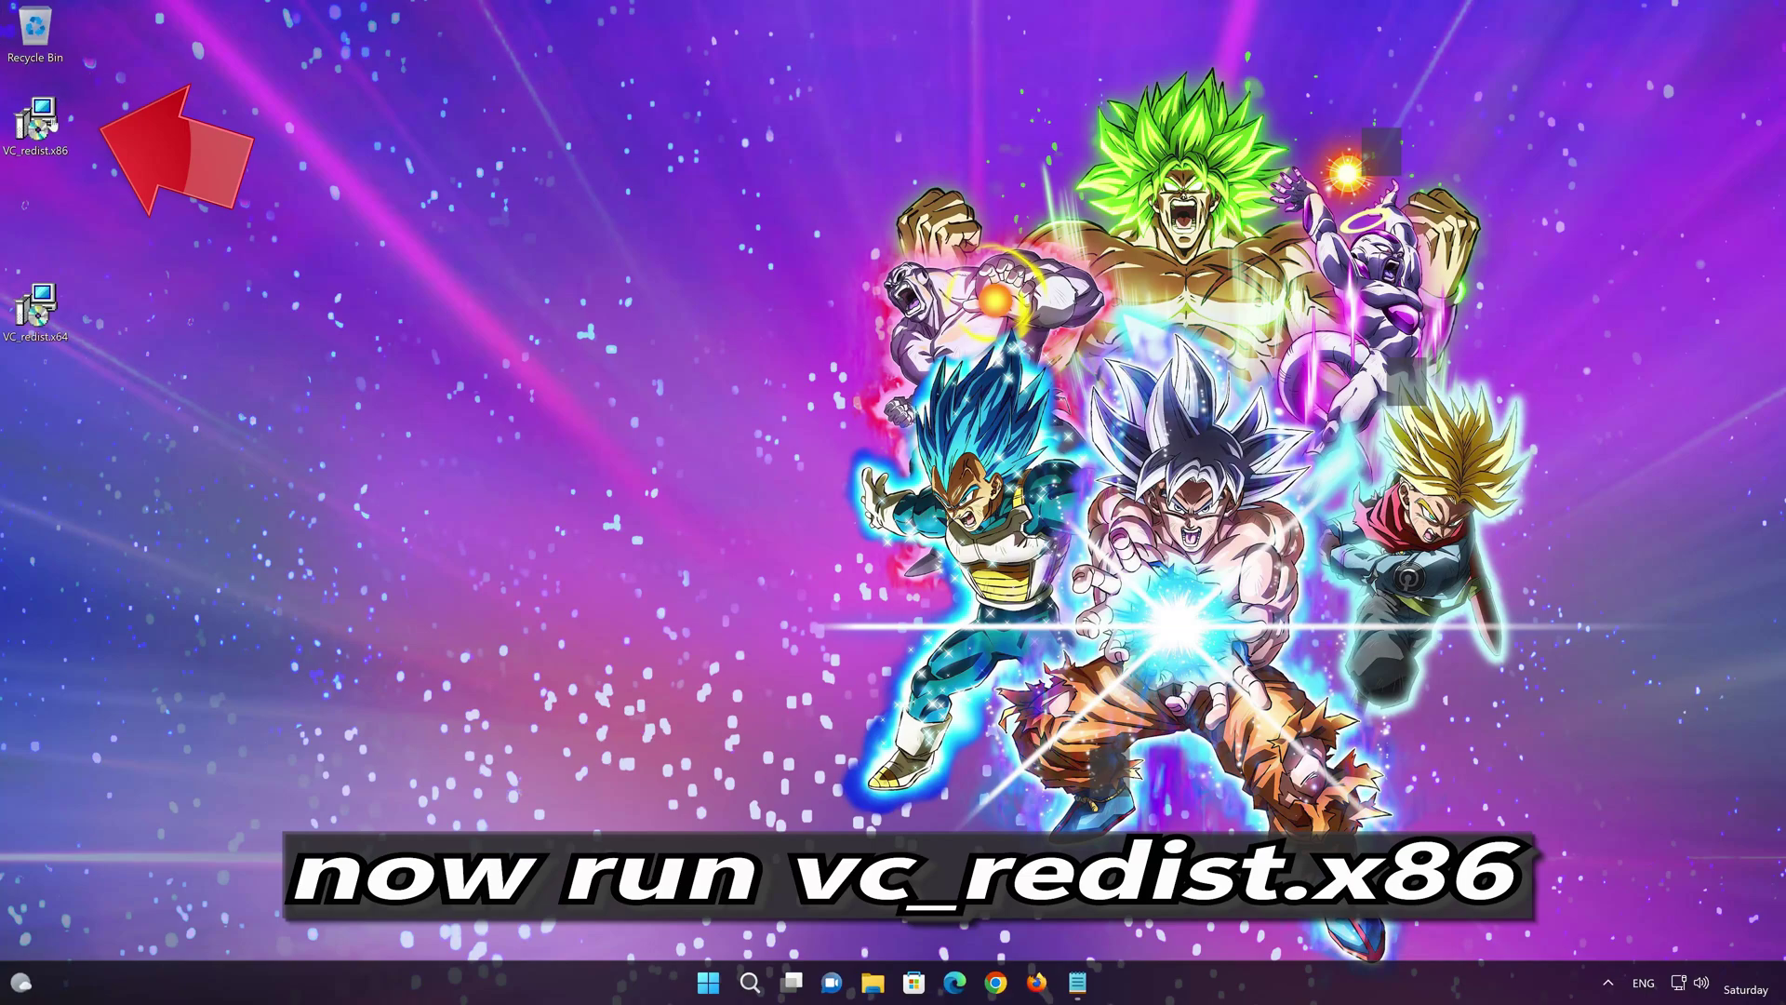
# - Install the Visual C++ 2015-2022 Redistributable (x86) from VC_redist.x86, accepting the license terms and allowing changes to the device
pyautogui.doubleClick(34, 133)
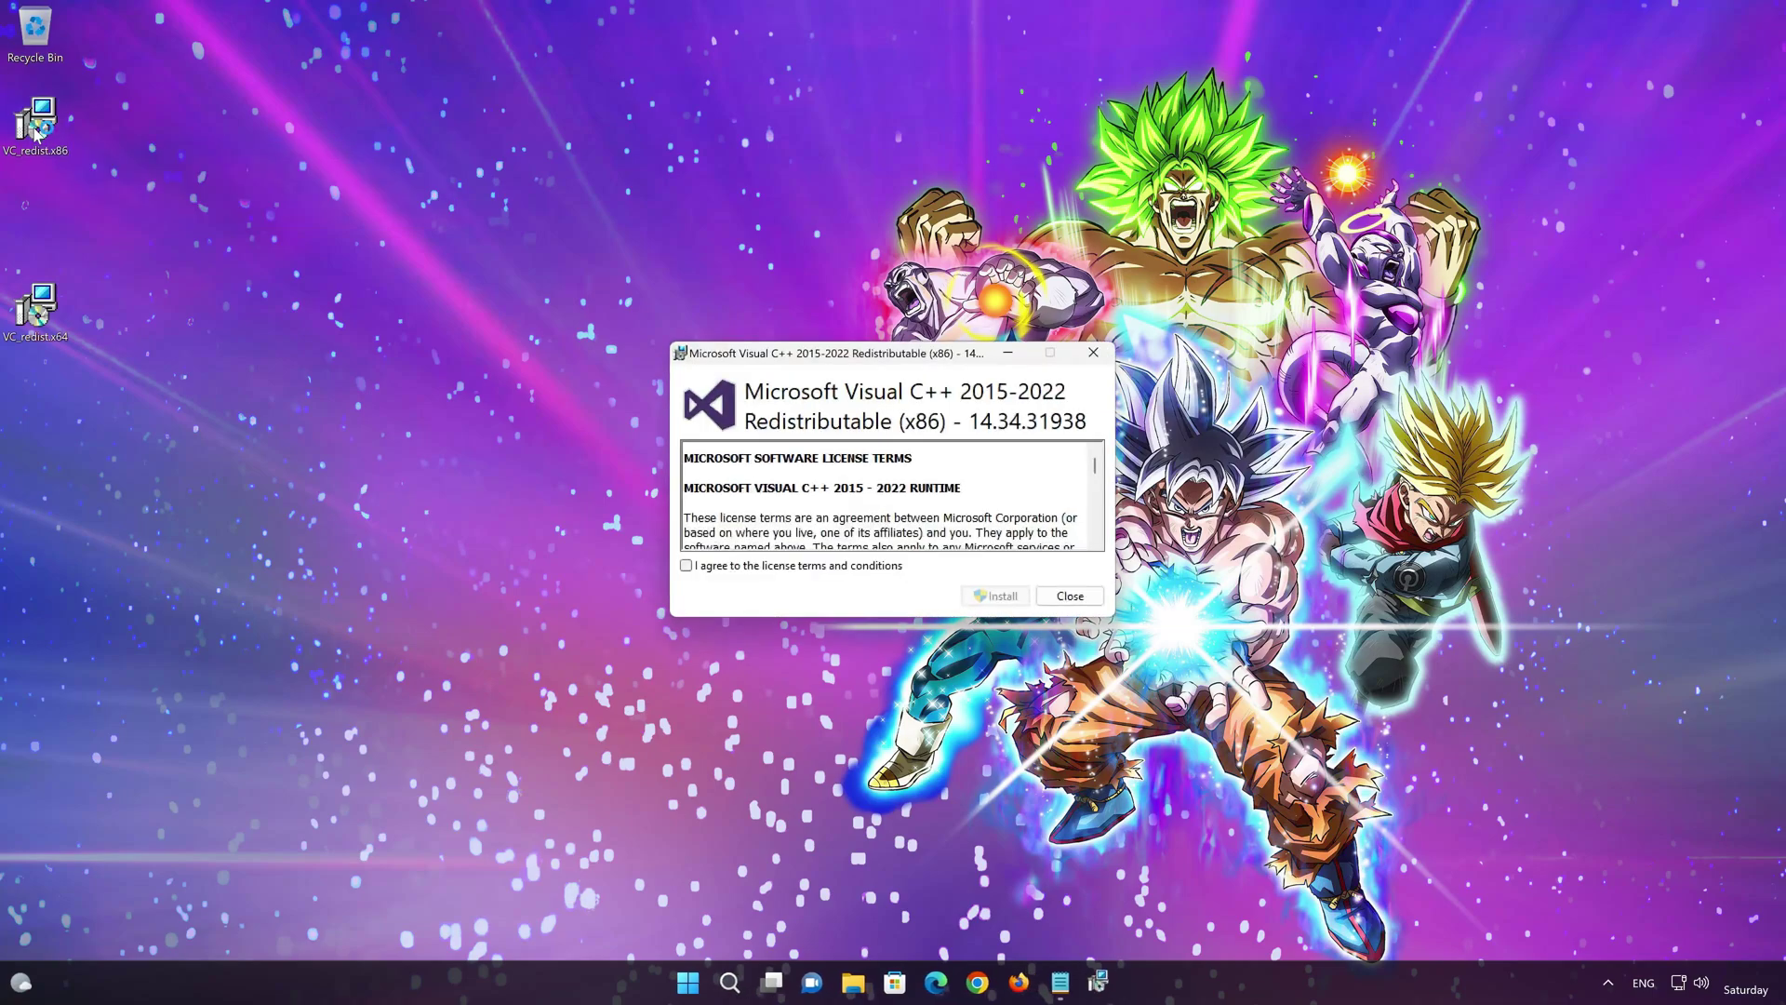
pyautogui.click(685, 565)
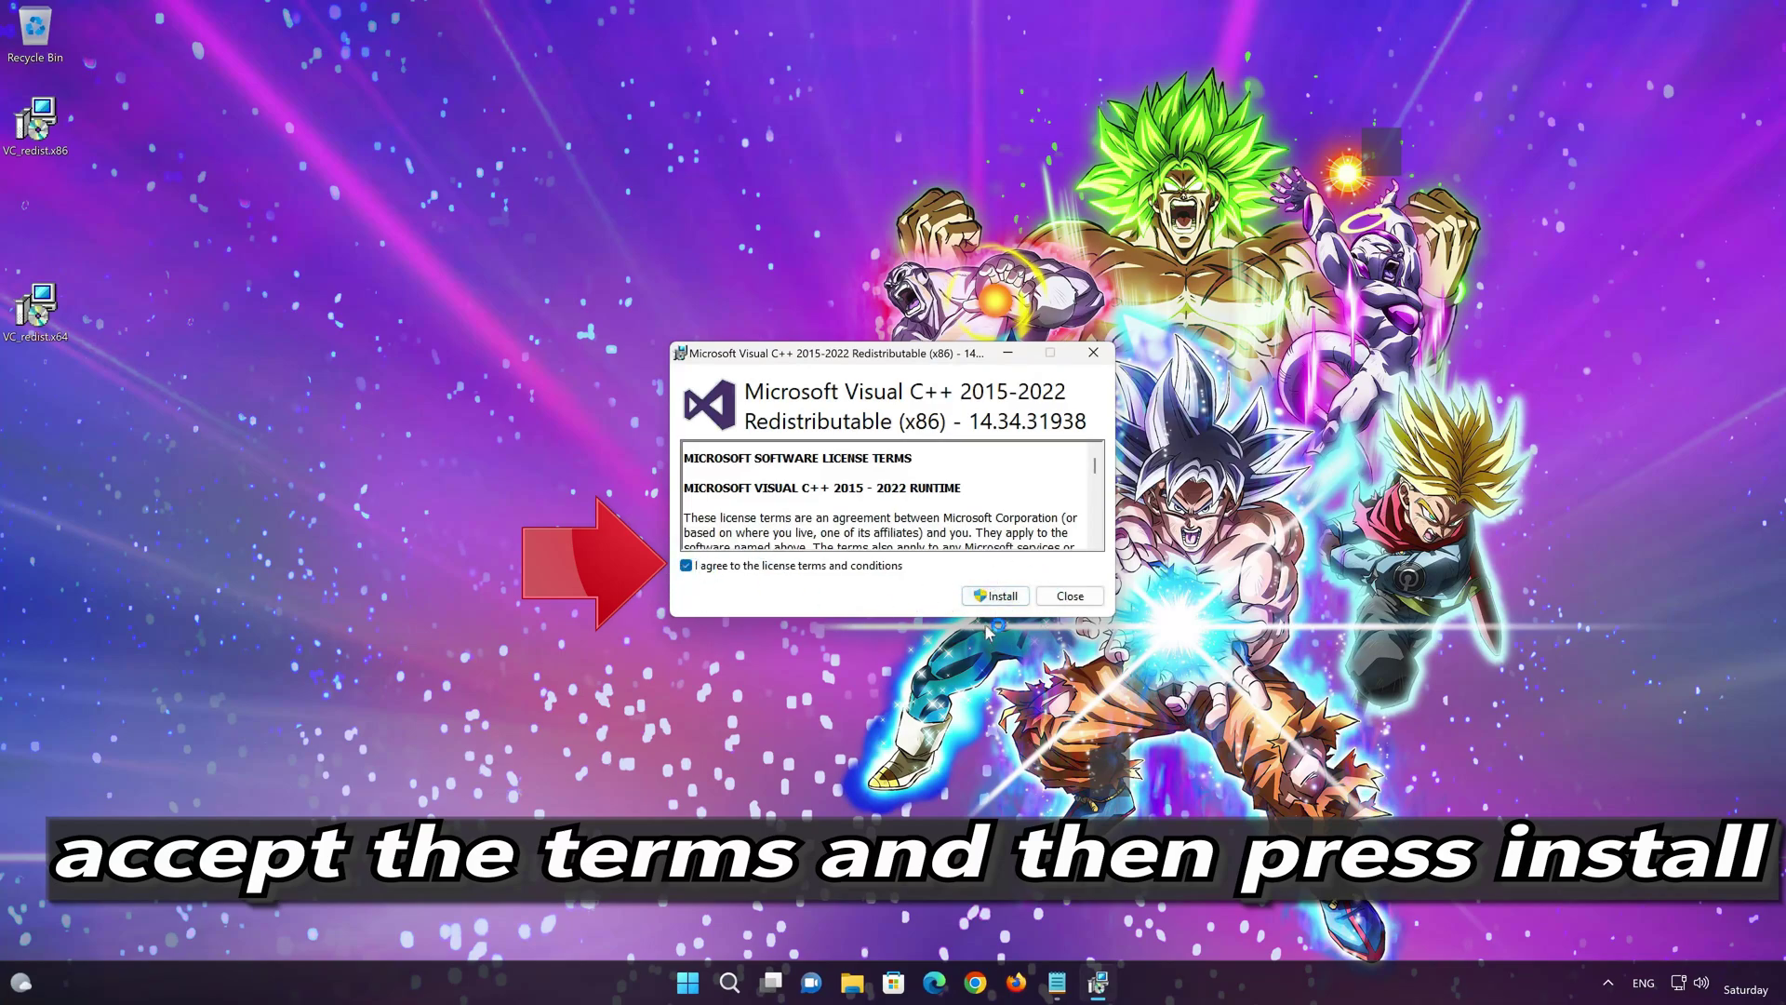
pyautogui.click(1012, 597)
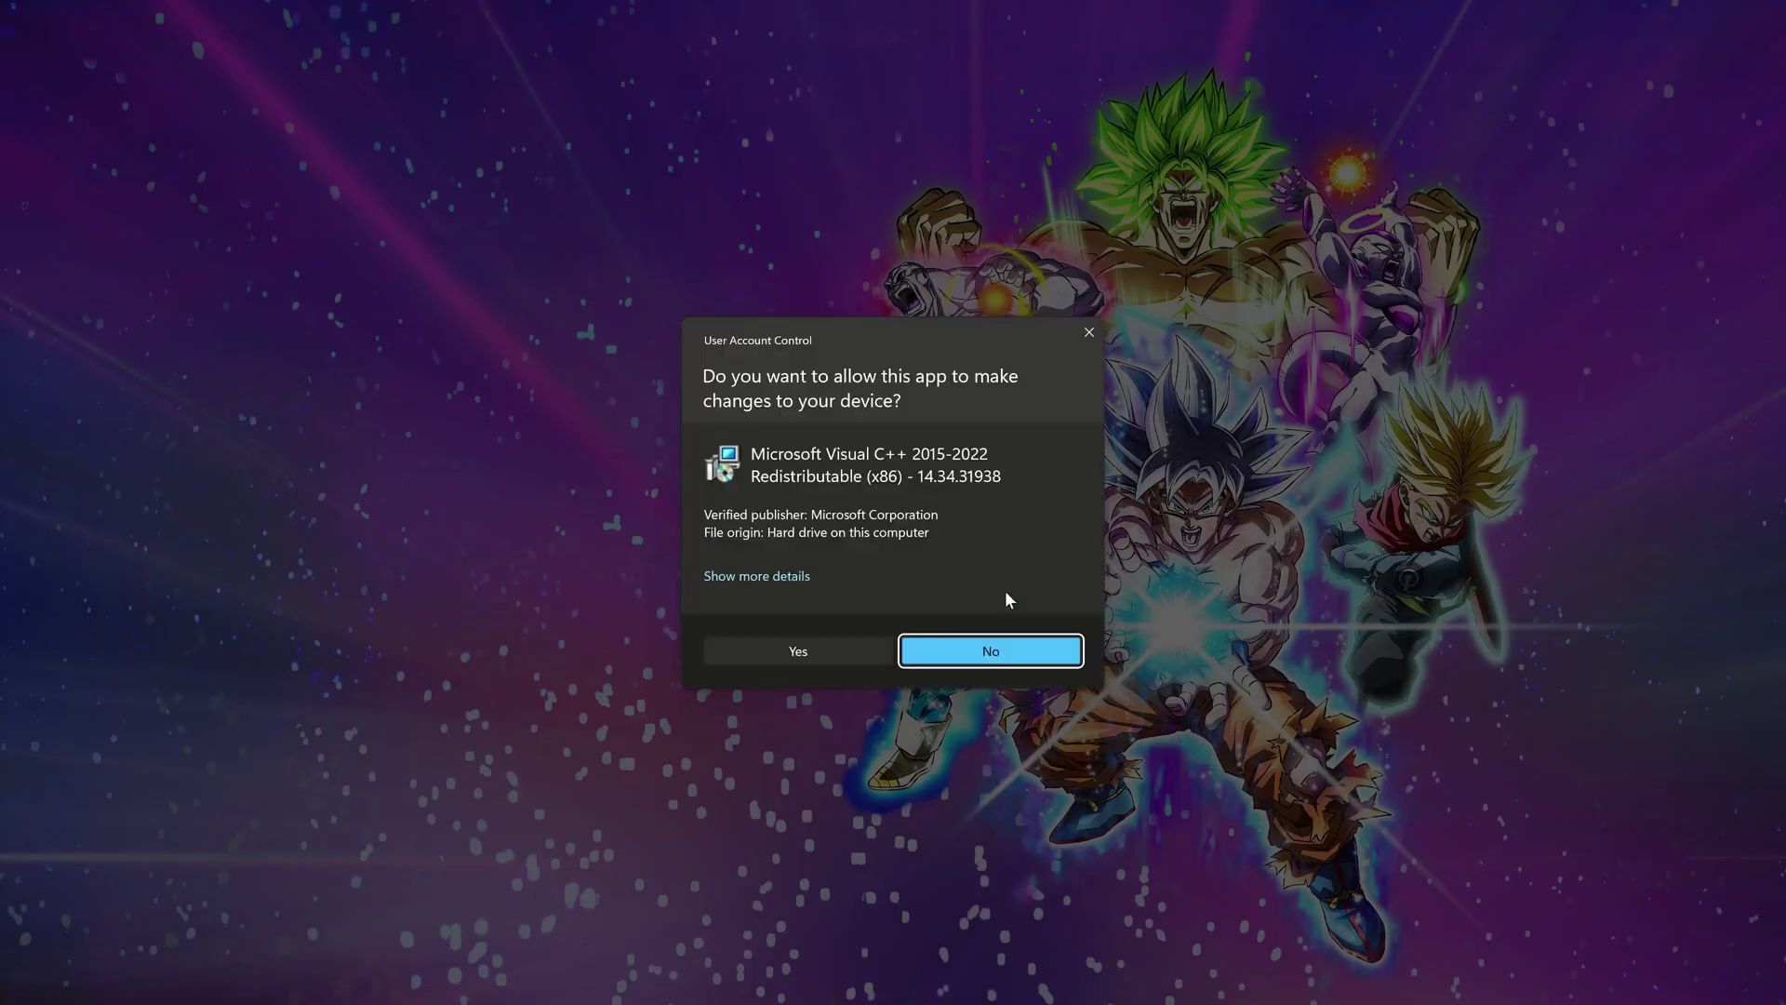
pyautogui.click(793, 656)
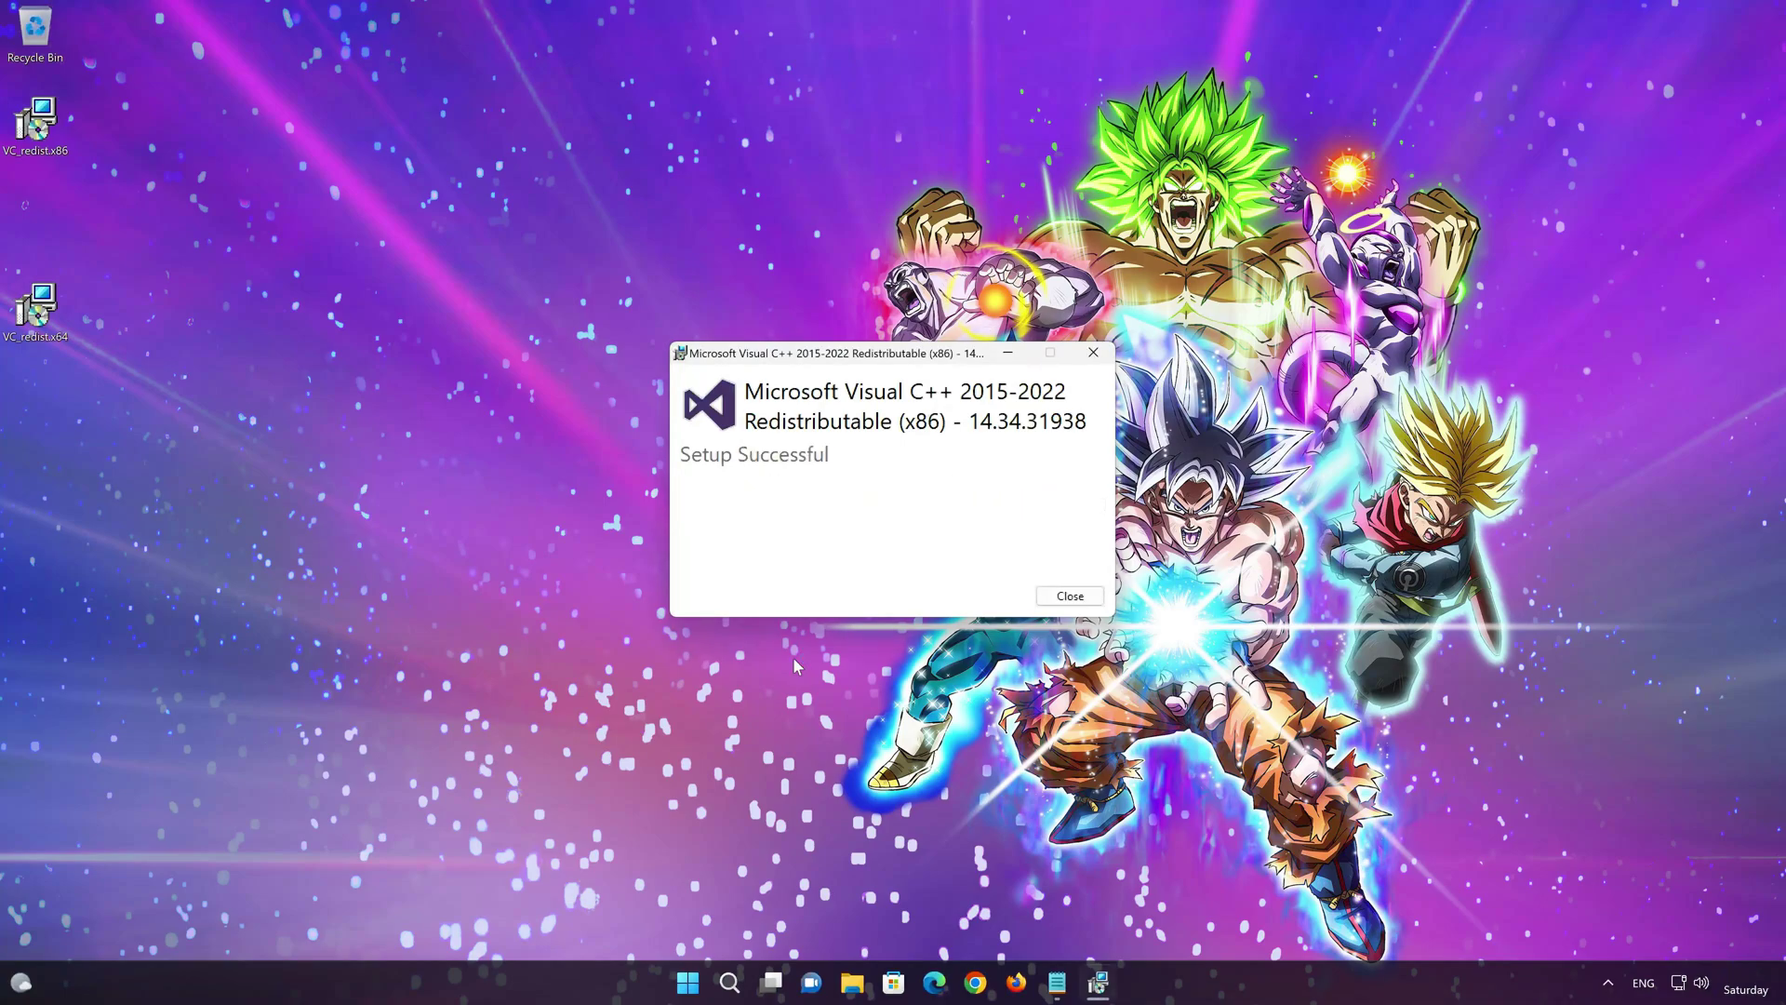
pyautogui.click(1070, 595)
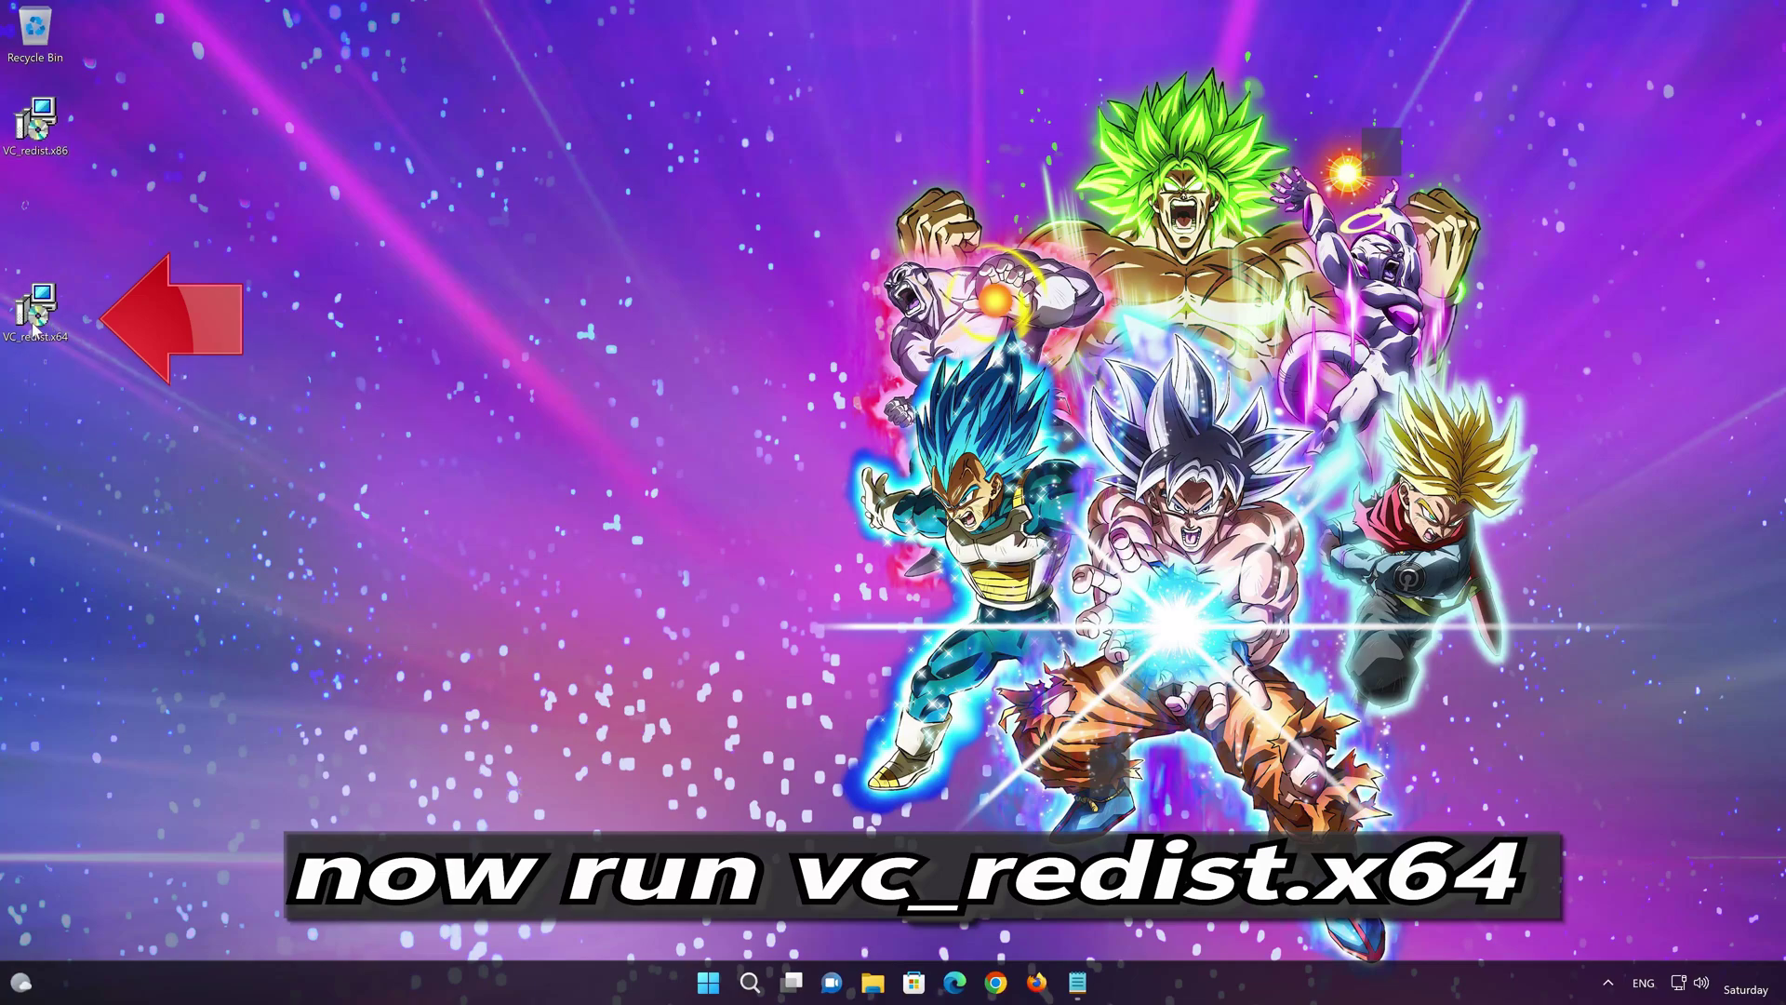
# - Install the Visual C++ 2015-2022 Redistributable (x64) from VC_redist.x64, accepting the license terms and allowing changes to the device
pyautogui.click(35, 321)
pyautogui.doubleClick(35, 321)
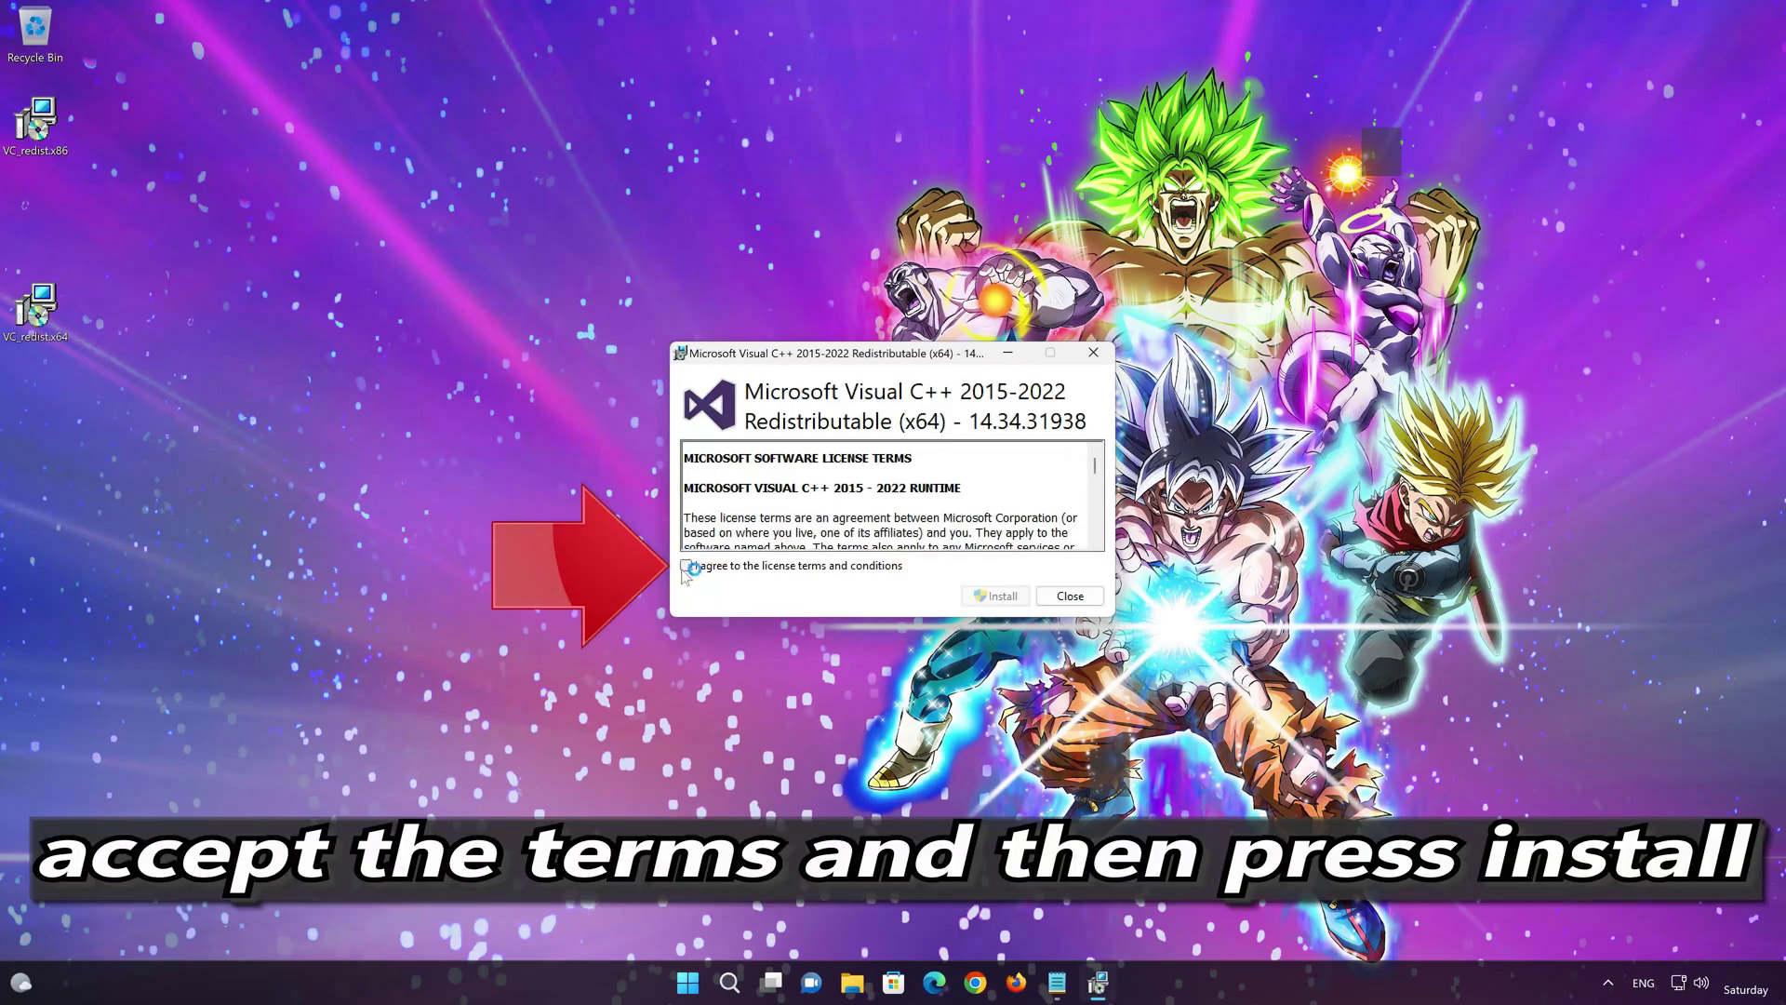
pyautogui.click(687, 565)
pyautogui.click(995, 596)
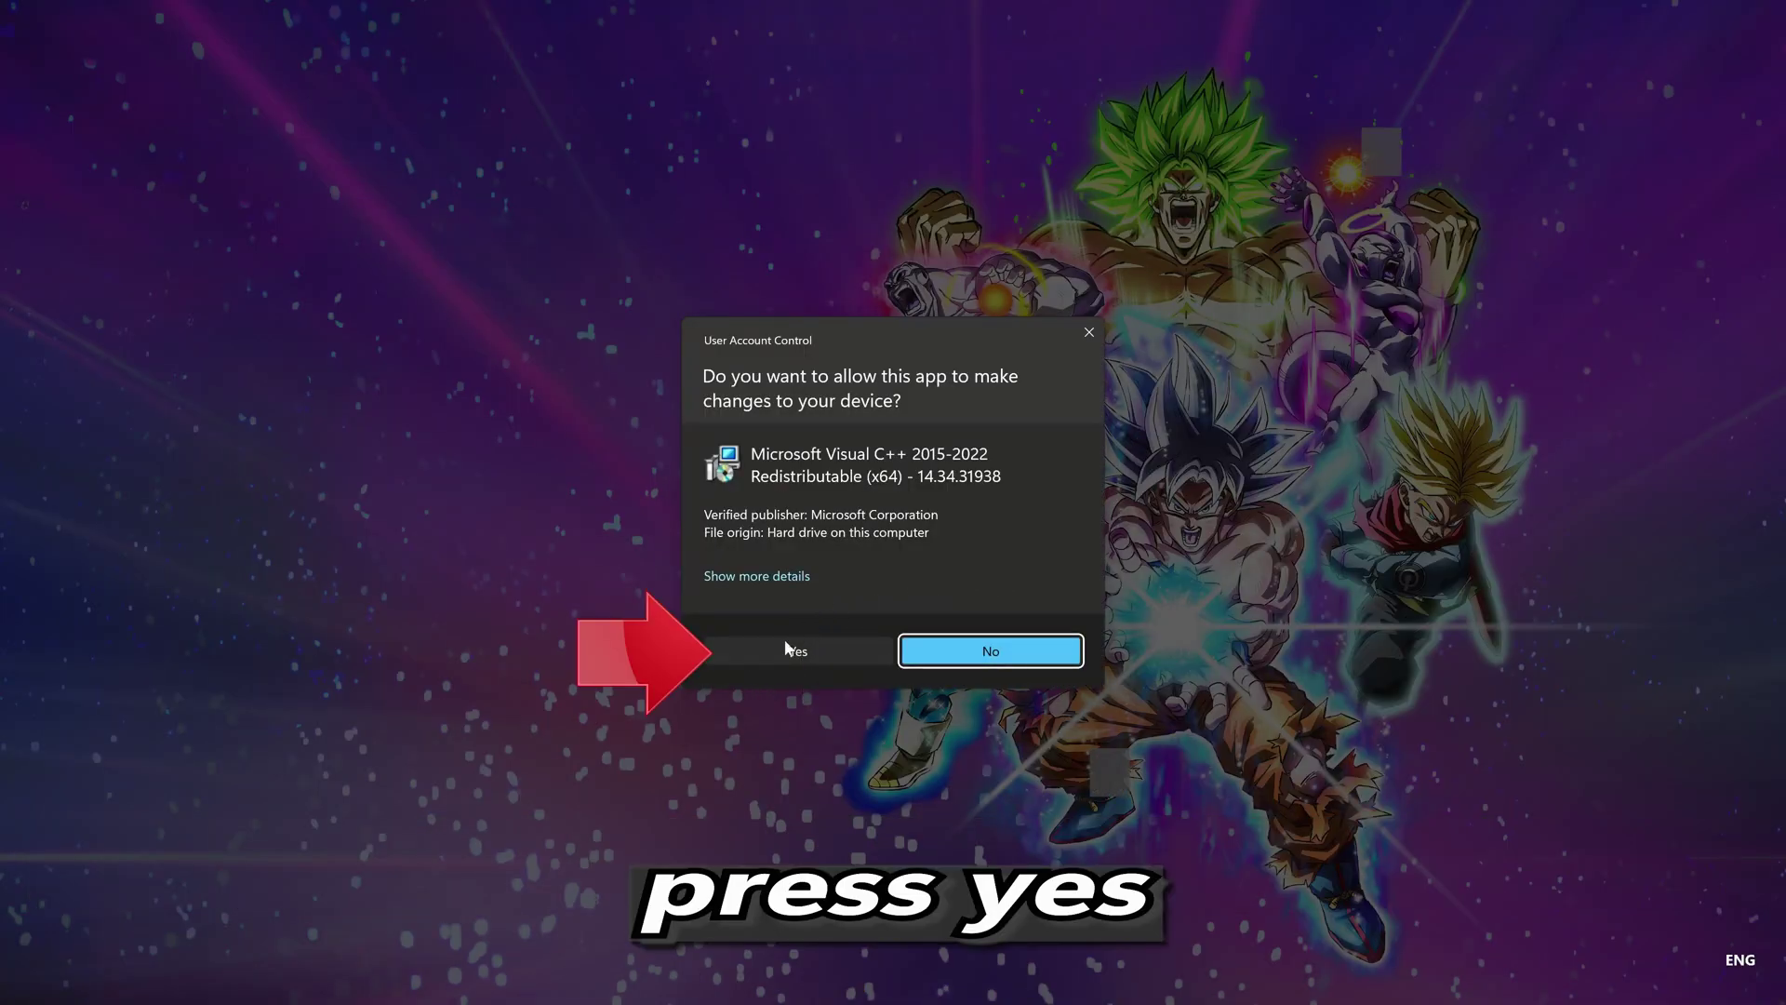
pyautogui.click(798, 651)
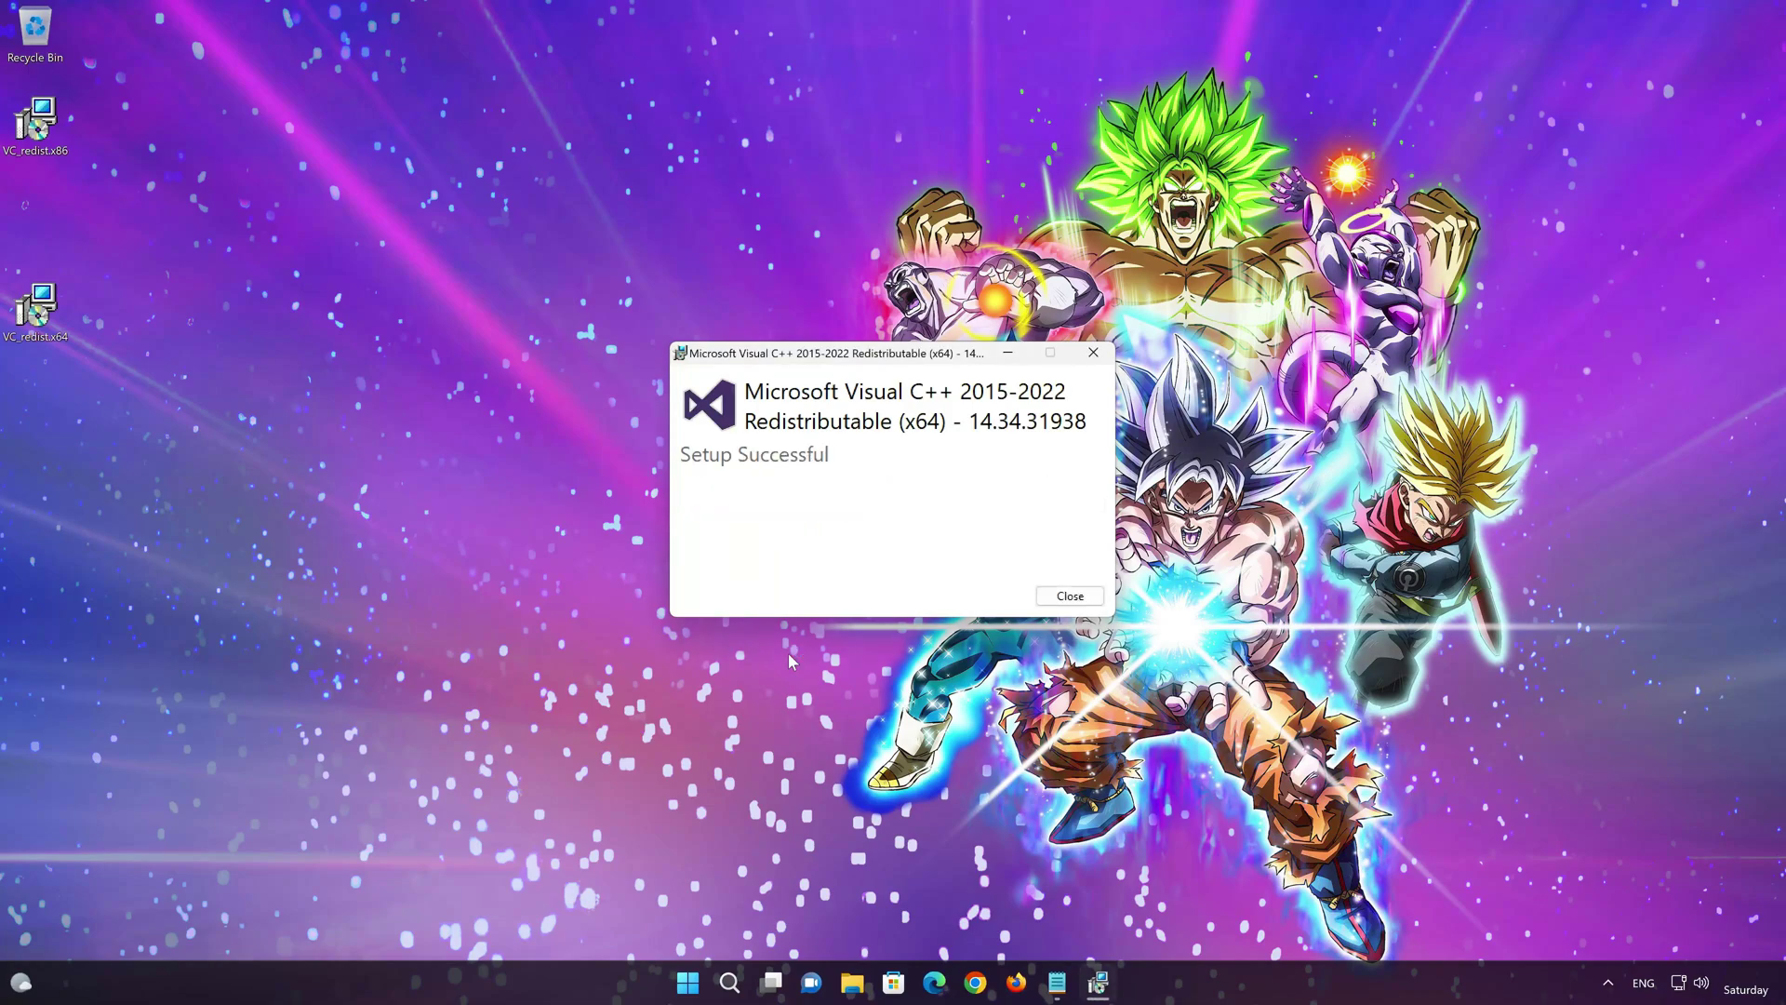
pyautogui.click(1068, 596)
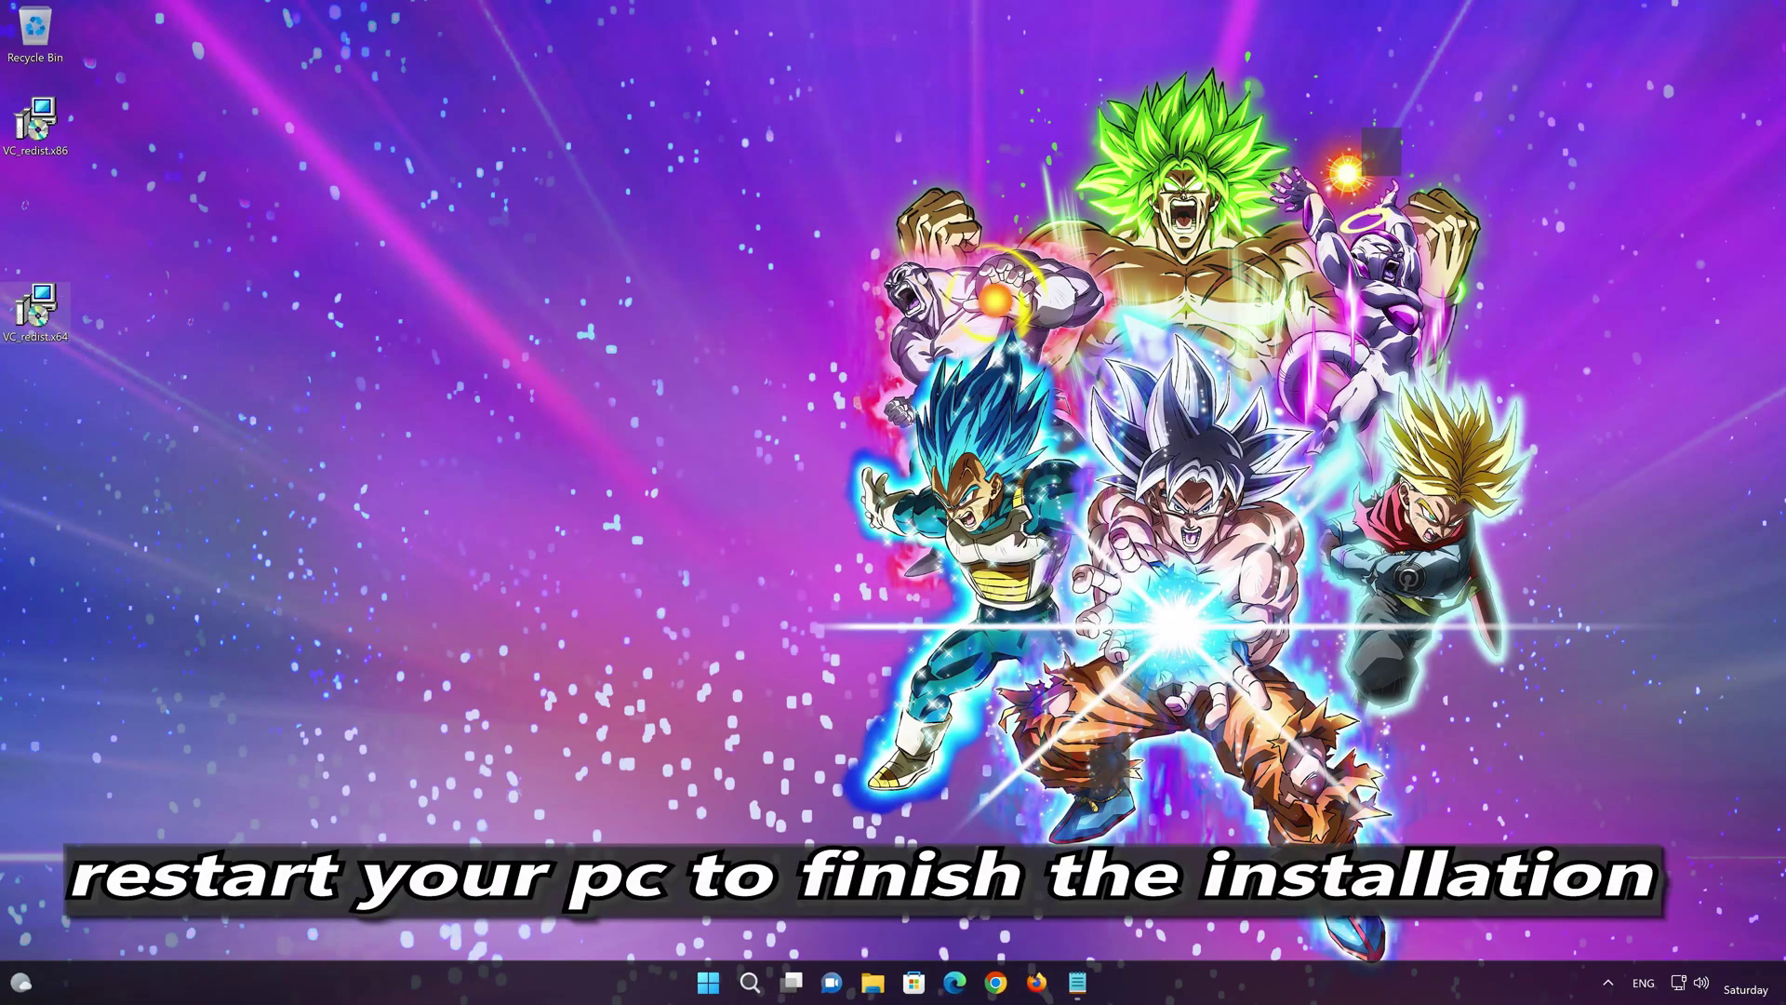
# - Restart the PC, forcing the restart even though Notepad is still open
pyautogui.click(707, 981)
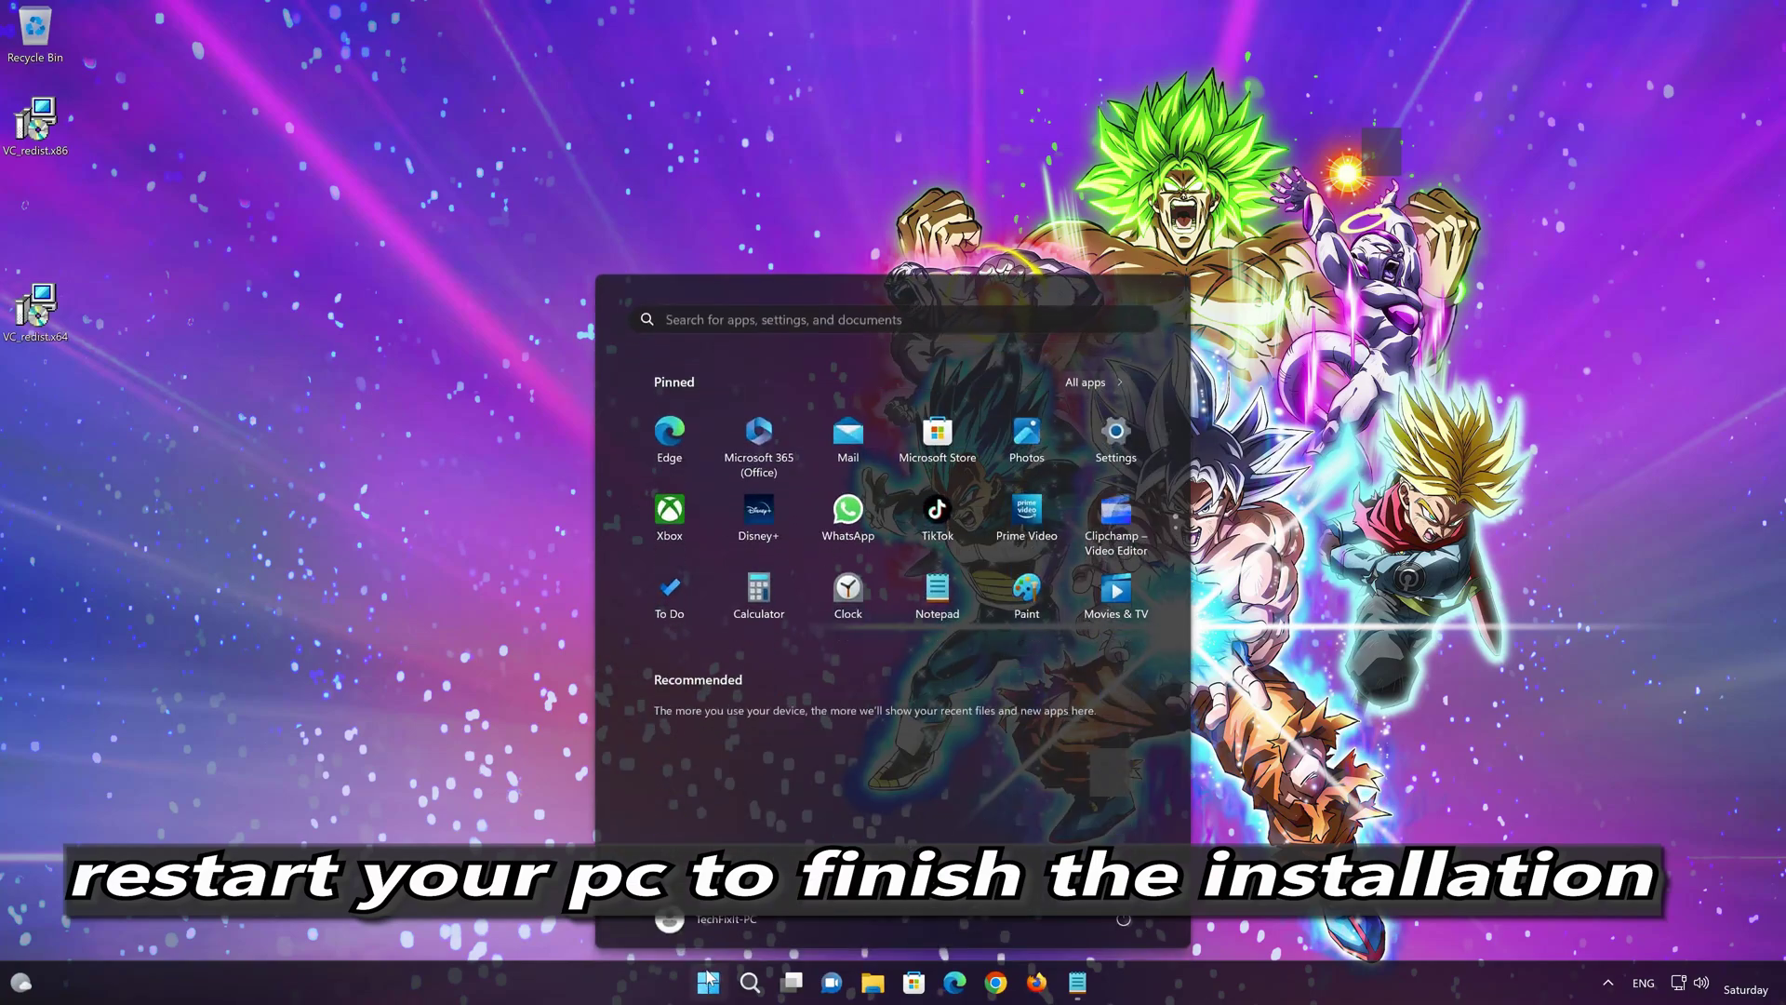
pyautogui.click(1123, 919)
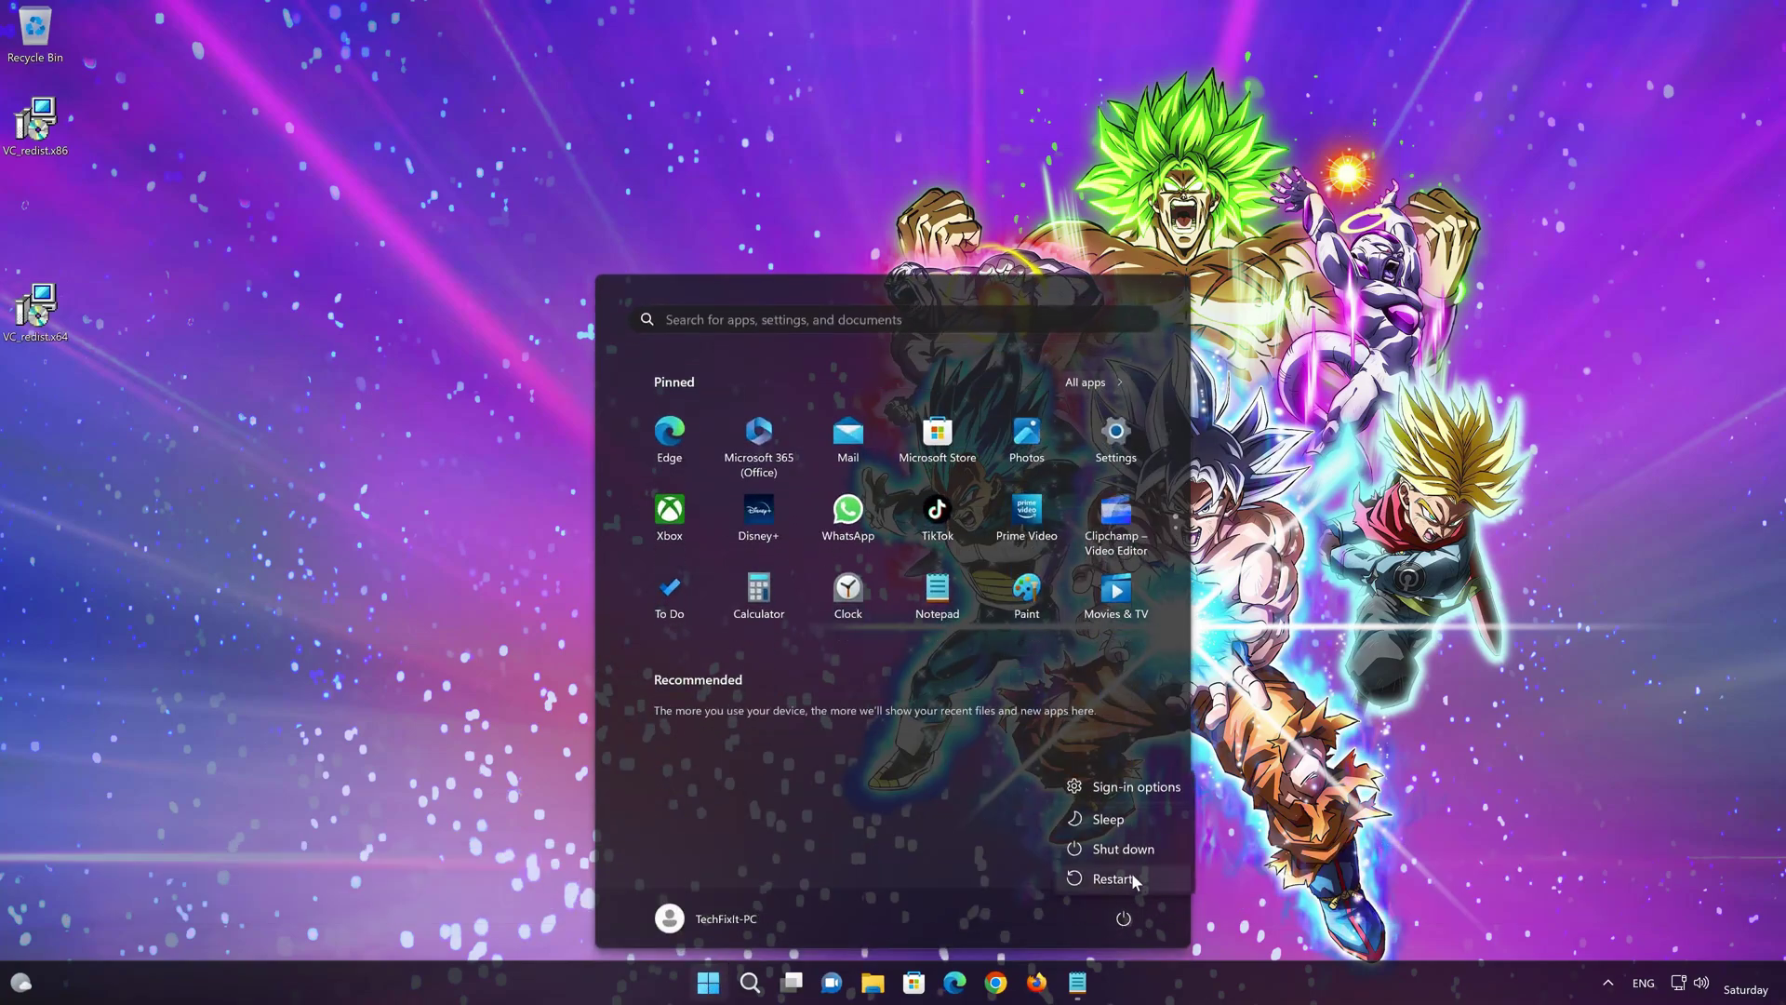
pyautogui.click(1112, 879)
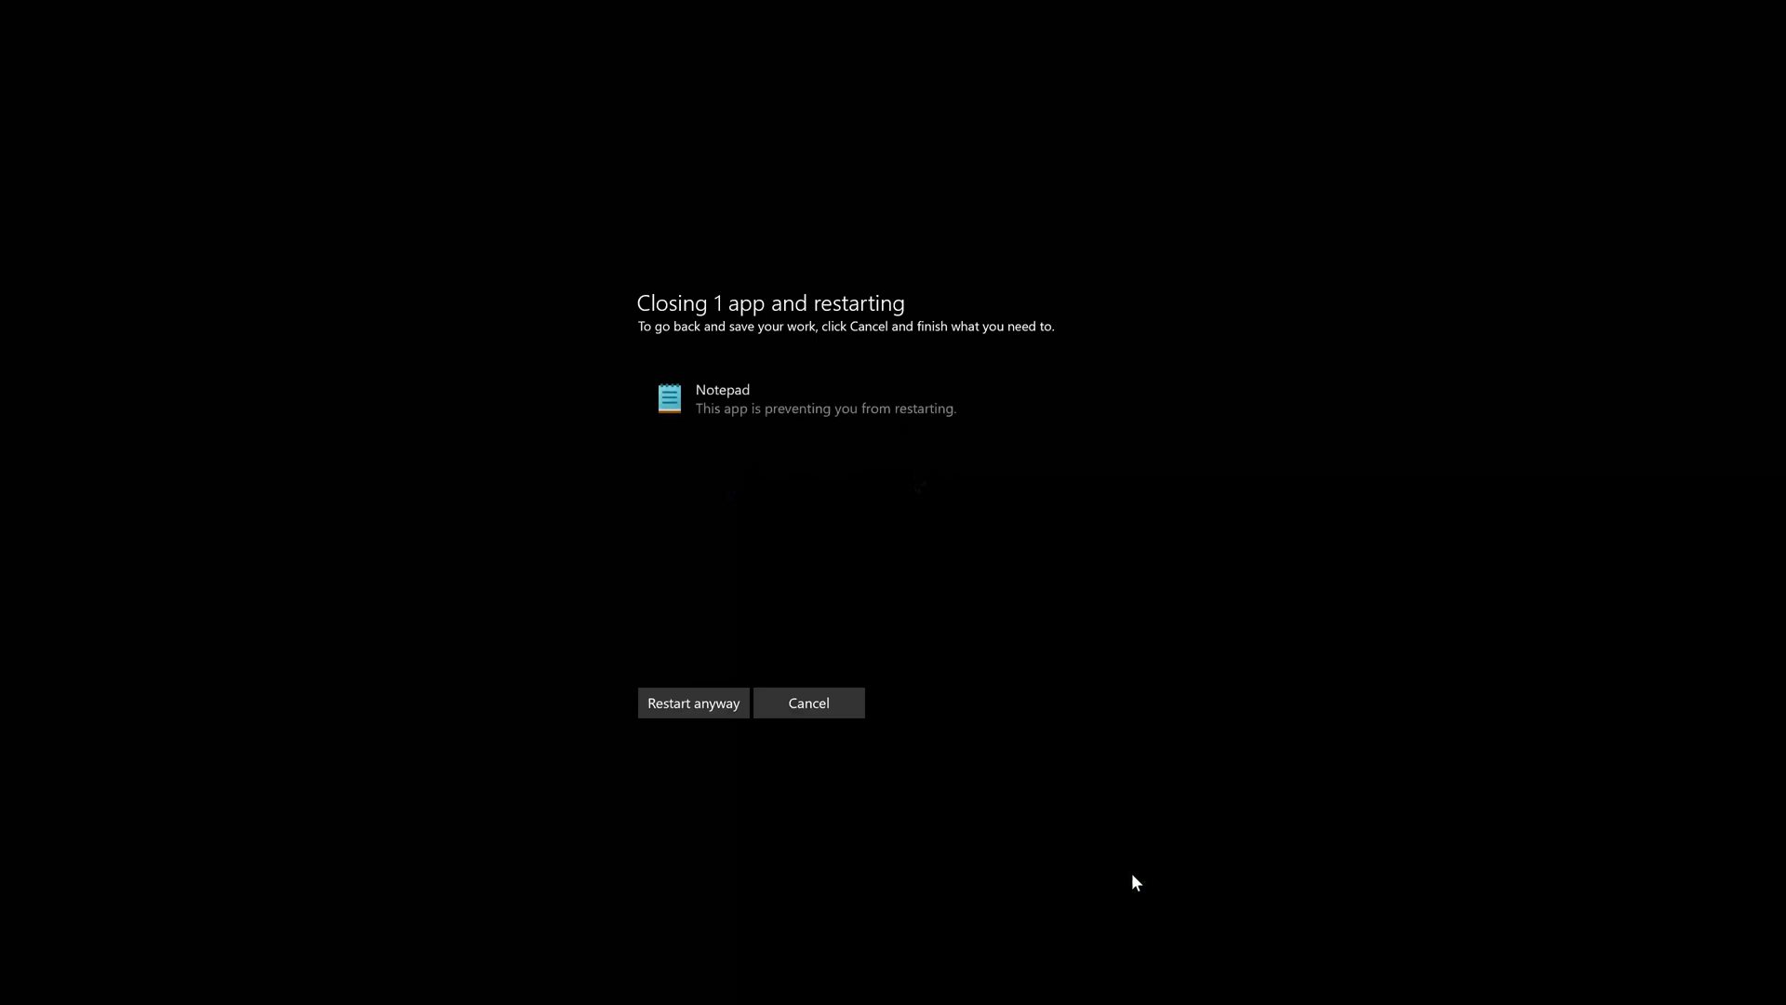
pyautogui.click(673, 705)
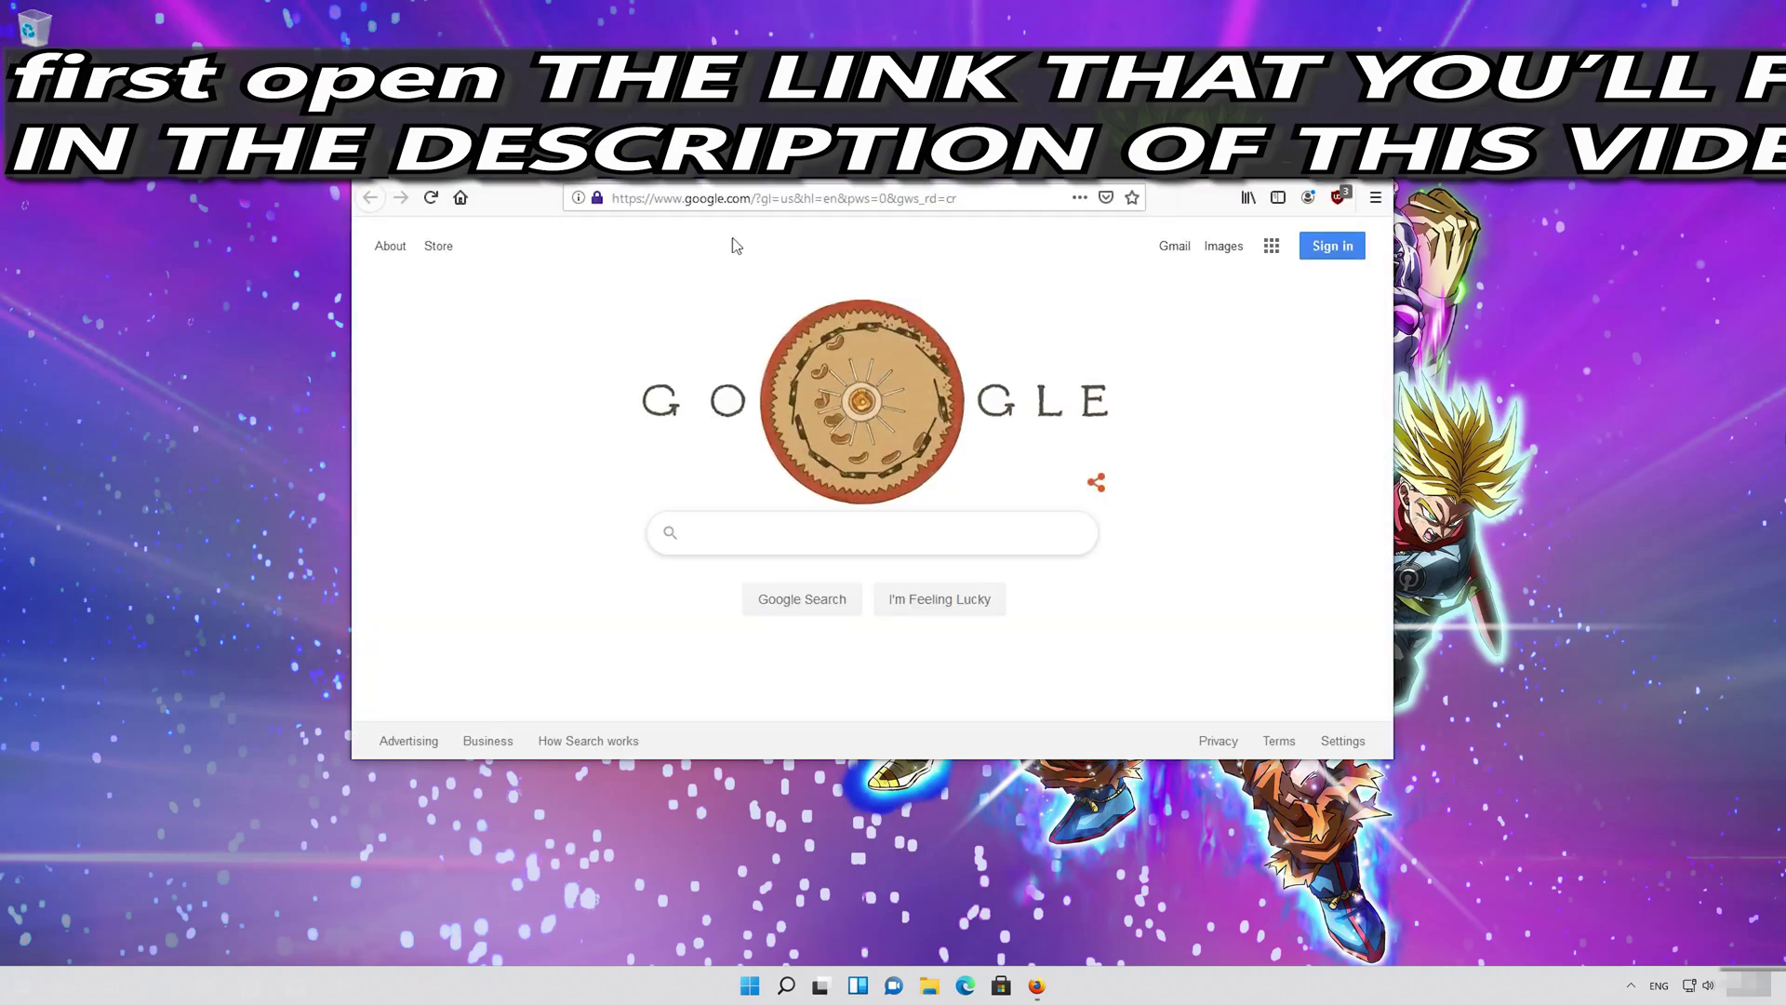
# - Open the copied Microsoft Download Center link for the DirectX Software Development Kit in the browser
pyautogui.rightClick(768, 201)
pyautogui.click(814, 304)
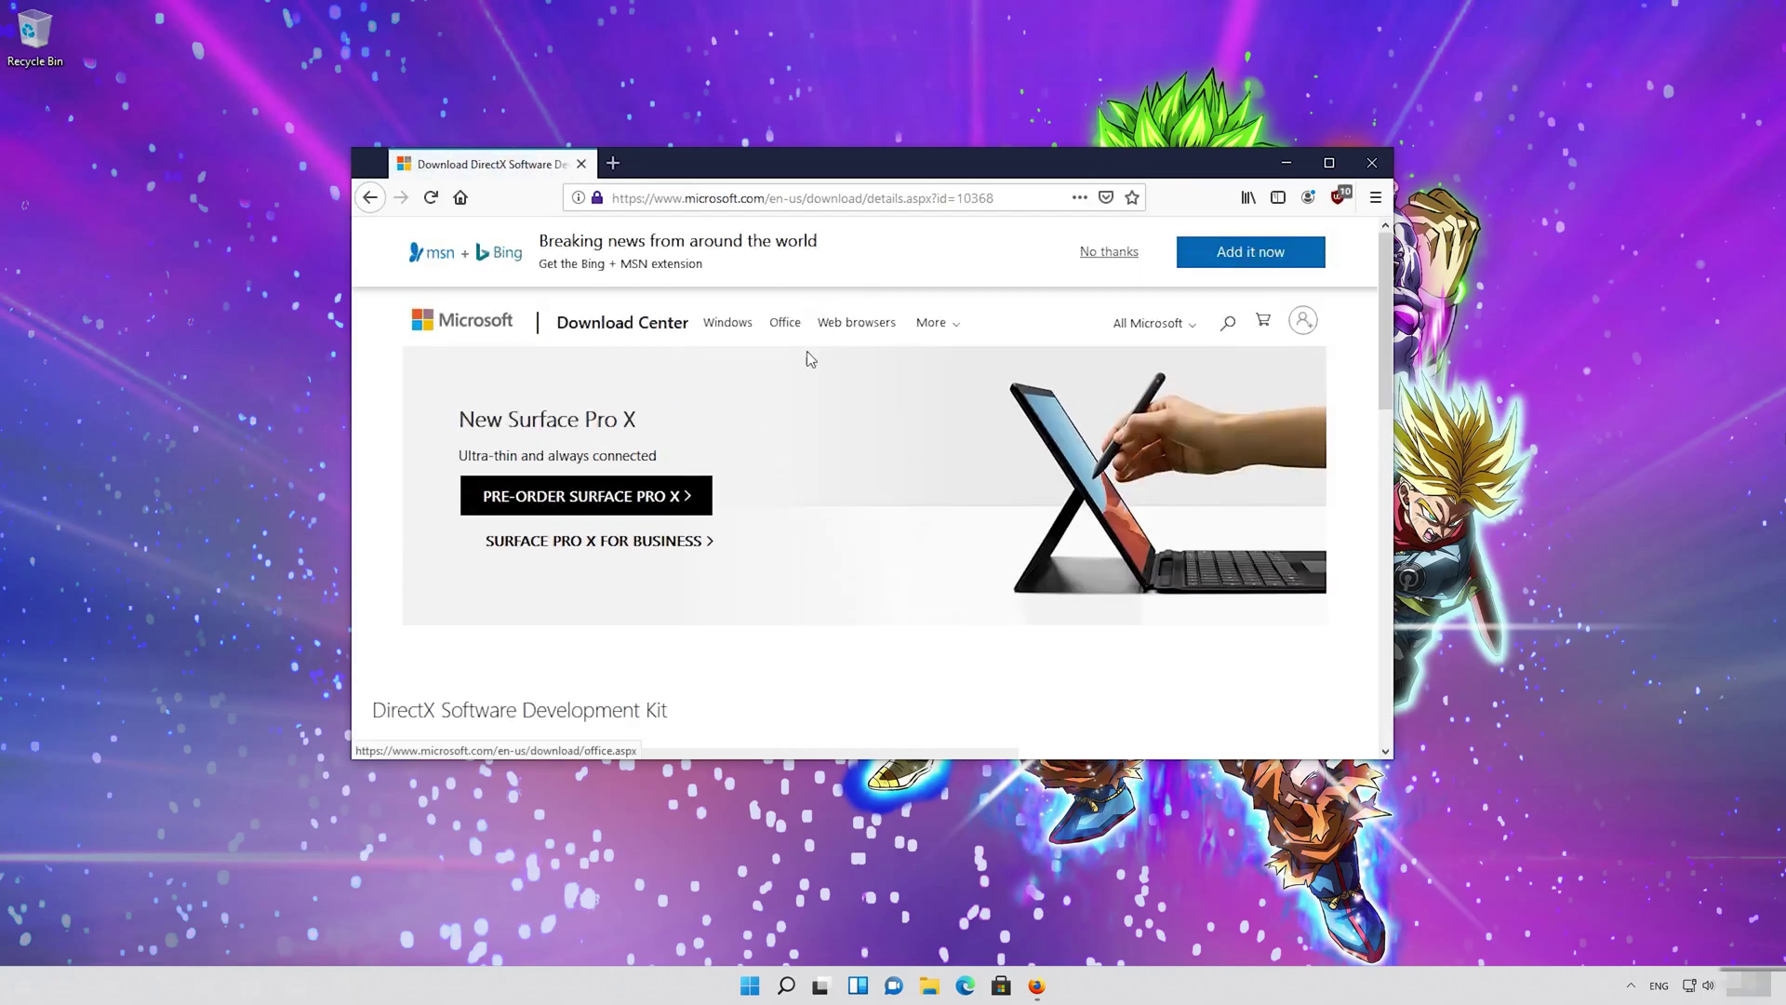
# - Download the DirectX Software Development Kit installer dxsdk_aug2006.exe, save the file and close the browser
pyautogui.scroll(-3, 809, 358)
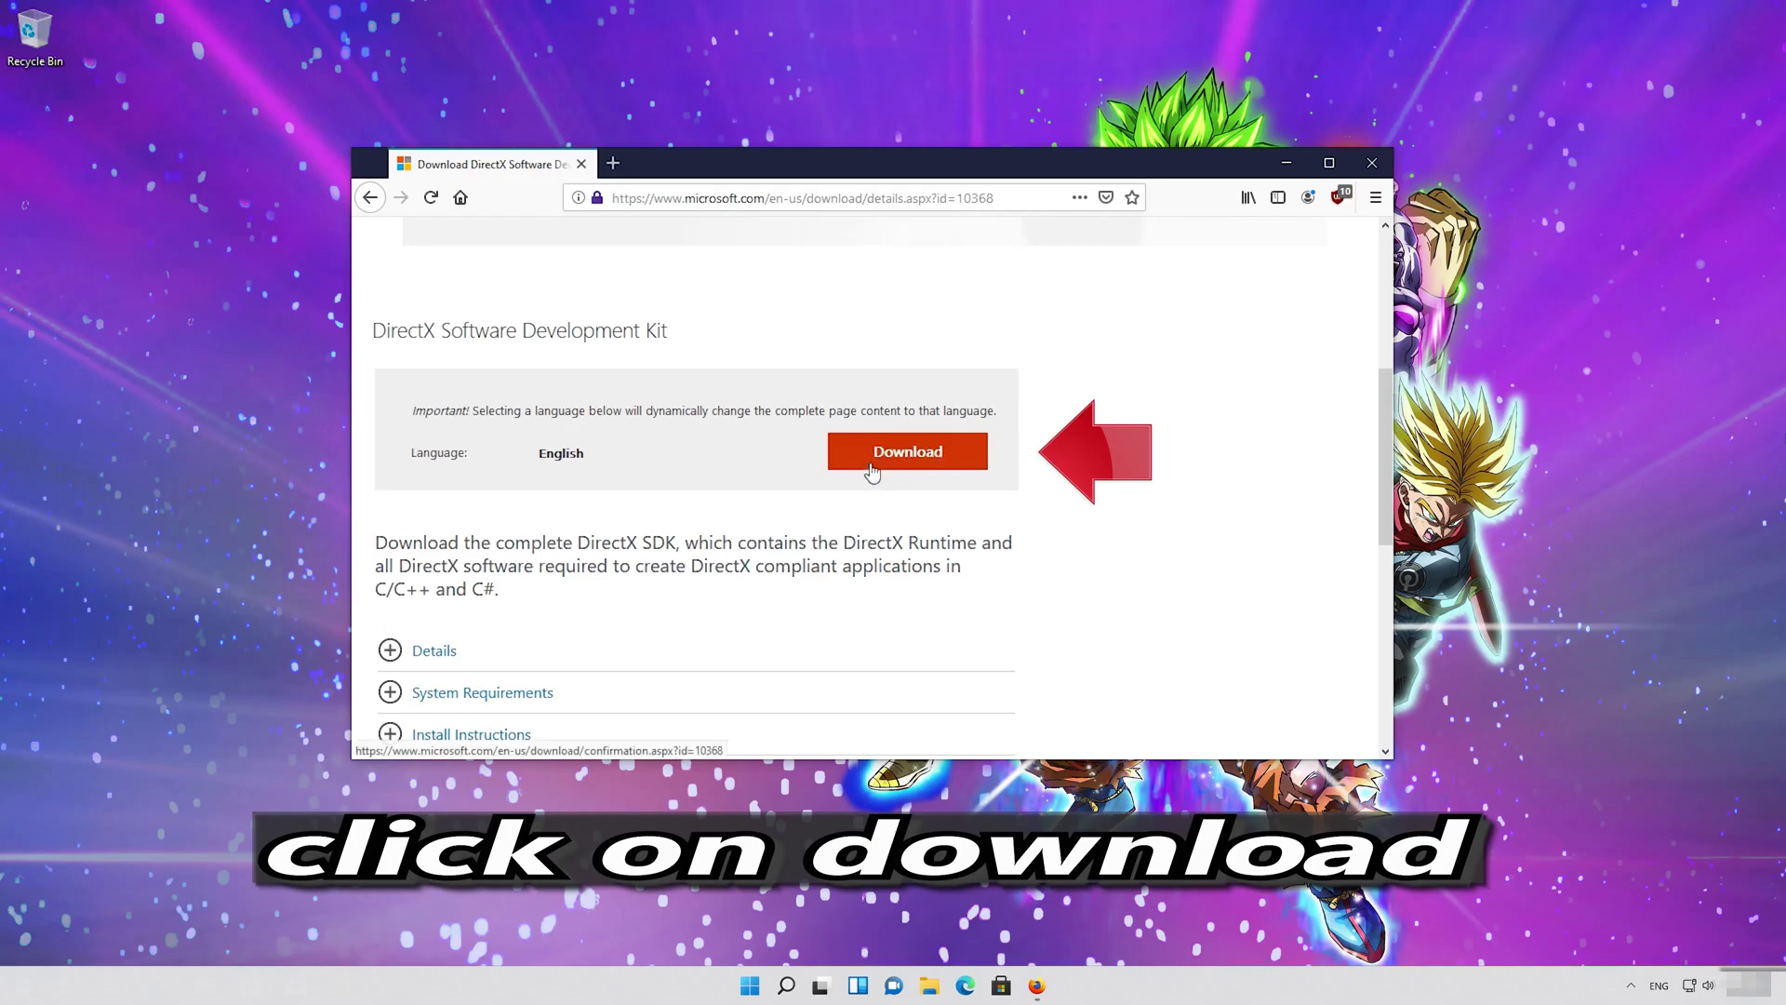
pyautogui.click(920, 468)
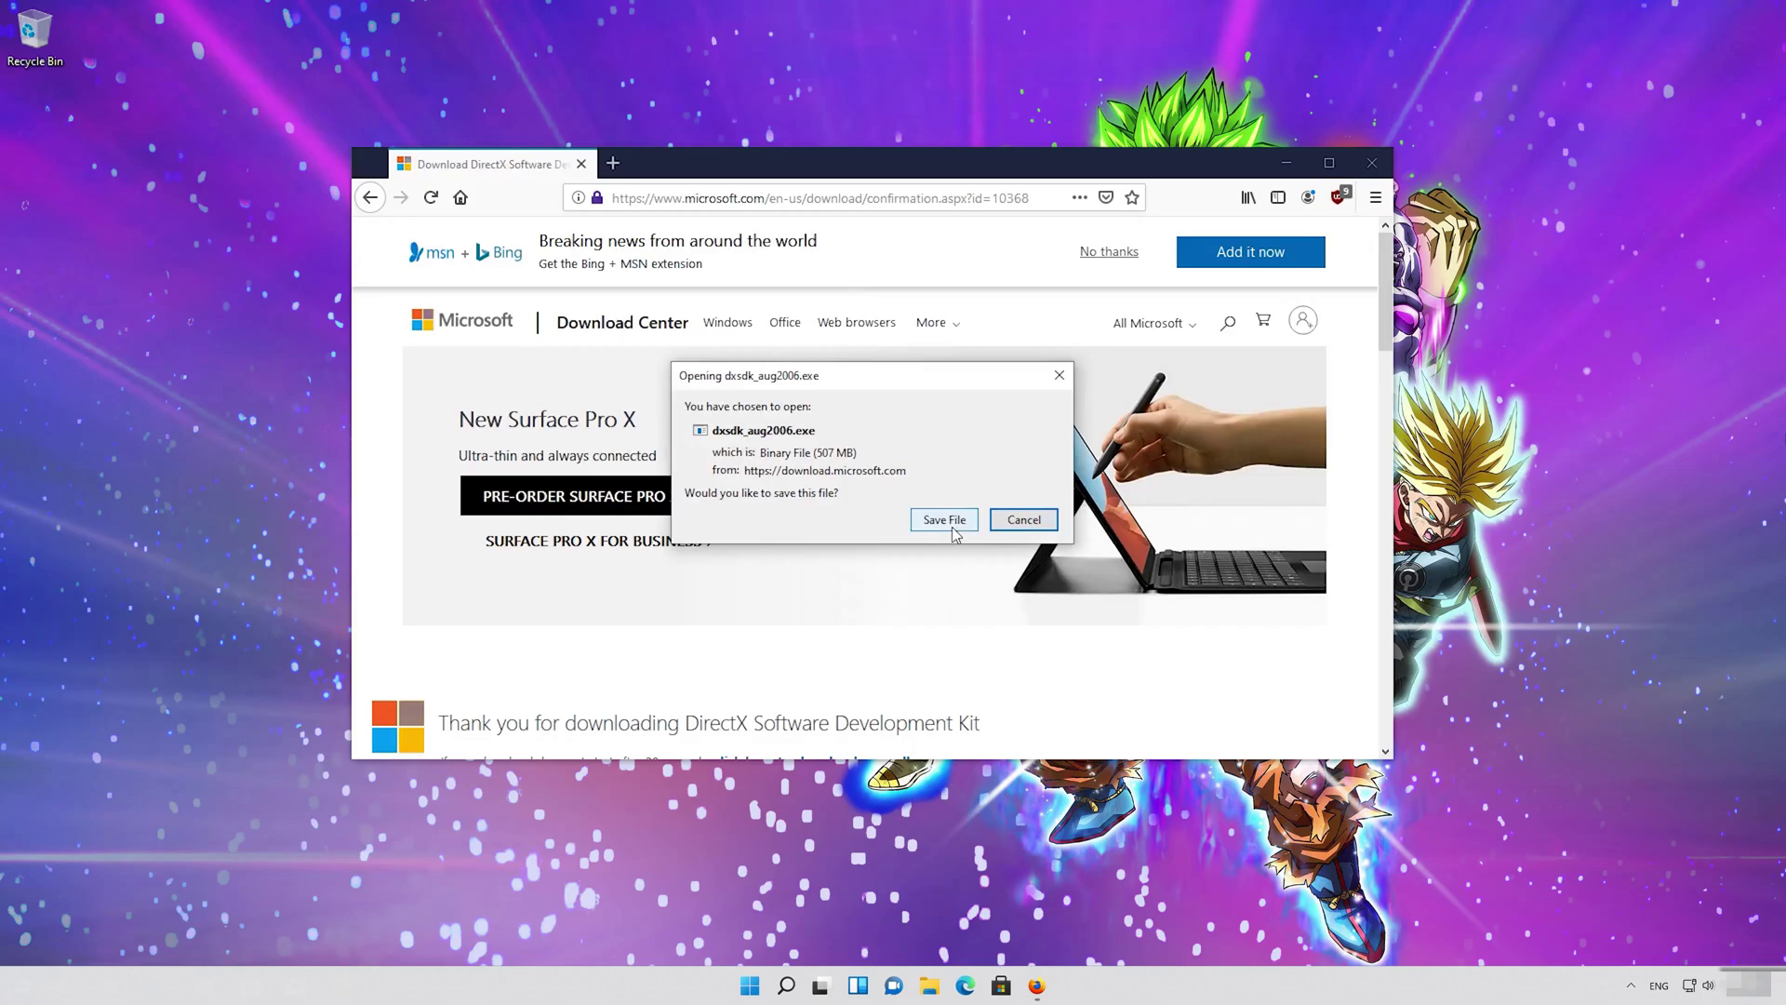
pyautogui.click(951, 524)
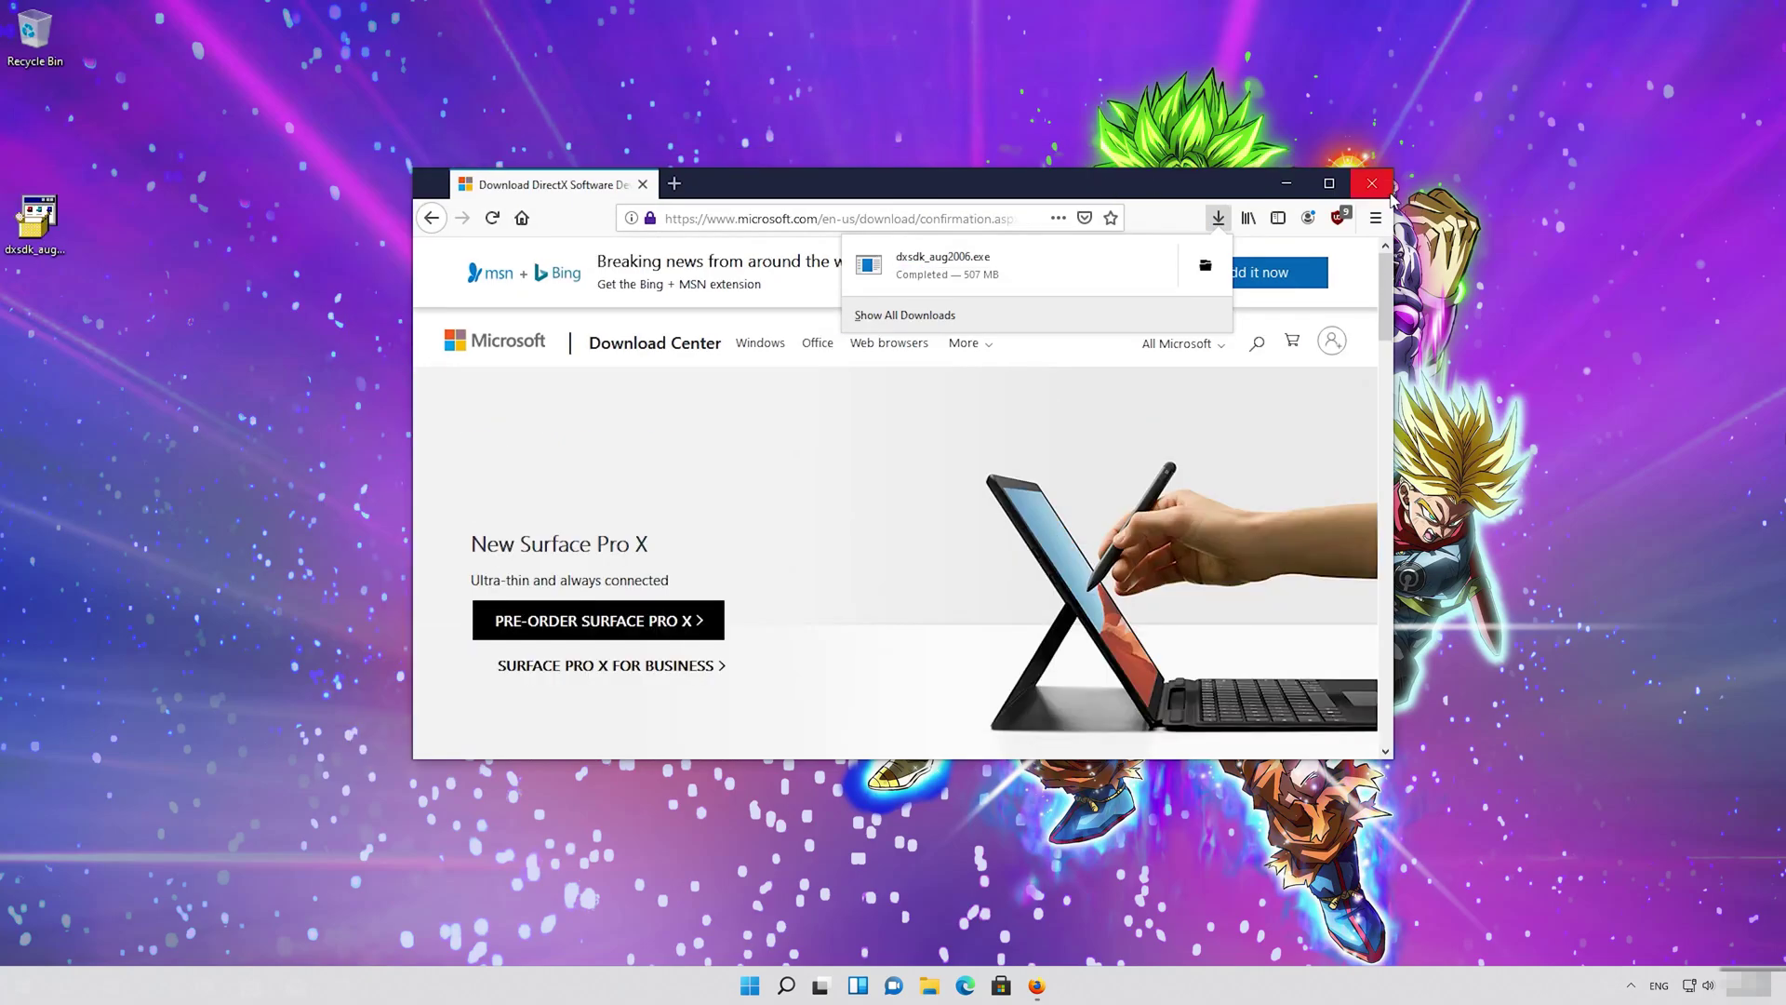
pyautogui.click(1389, 193)
pyautogui.click(1390, 194)
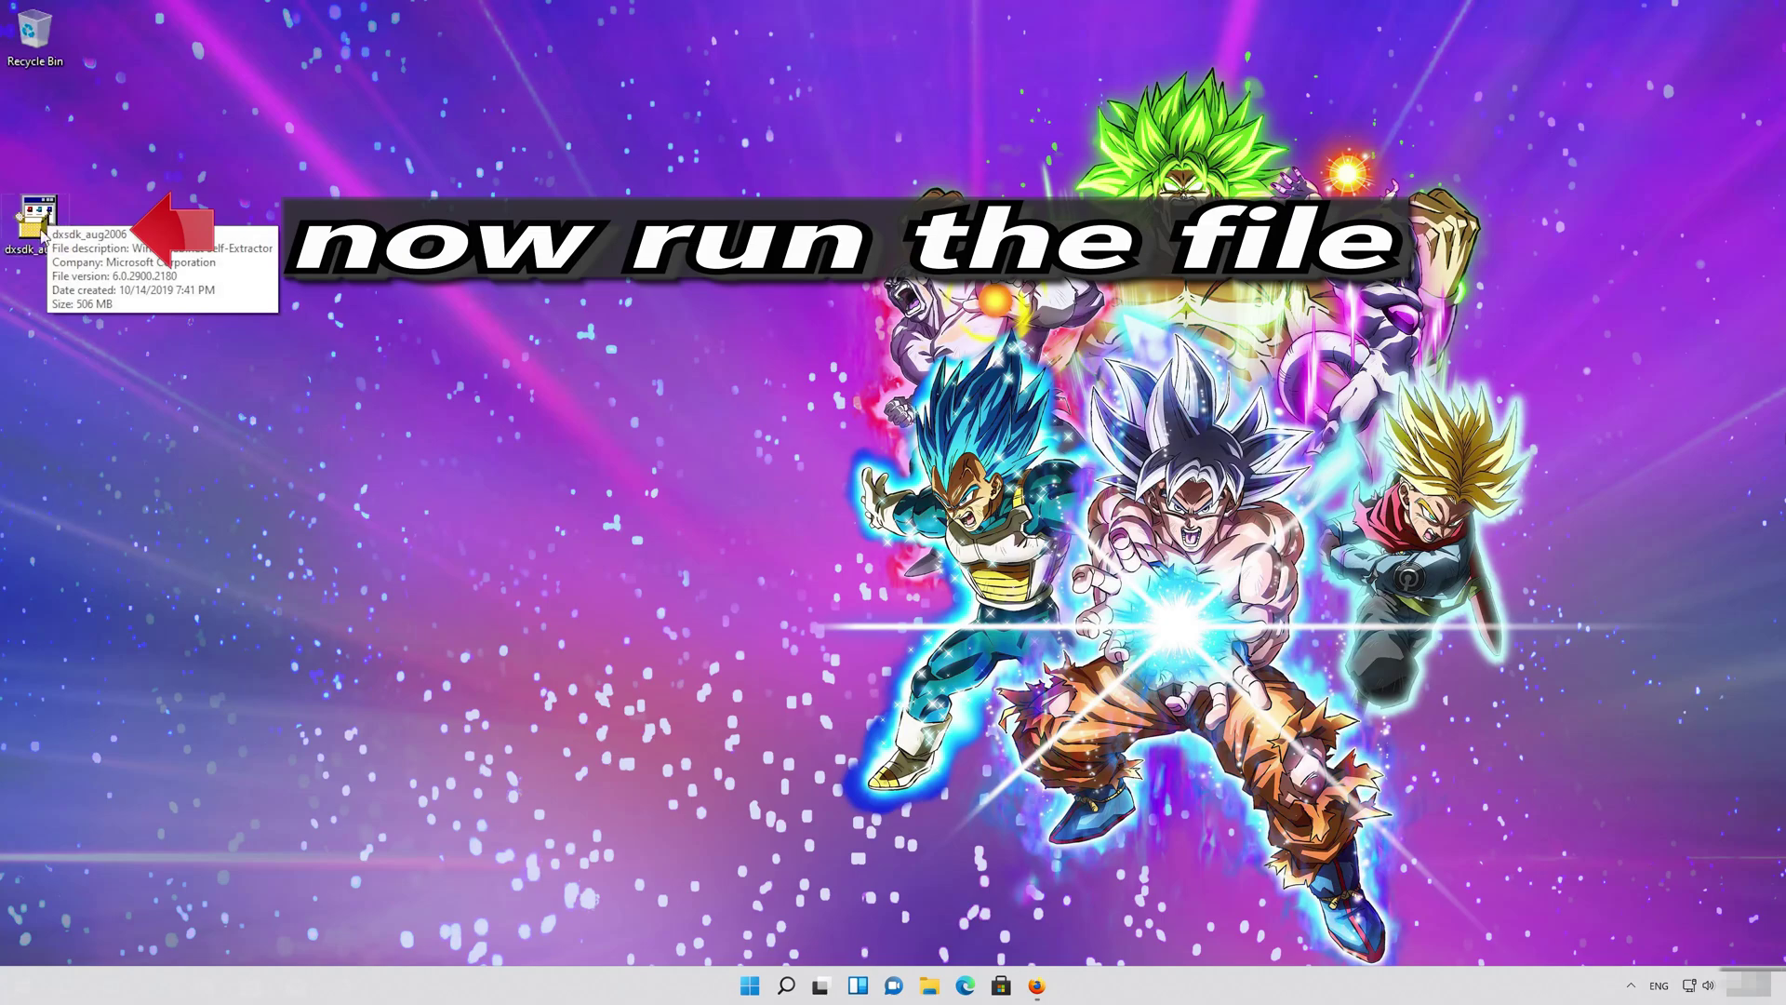
# - Run dxsdk_aug2006, accept its license, unzip the files to the default folder and allow DirectX SDK setup to change the device
pyautogui.doubleClick(43, 234)
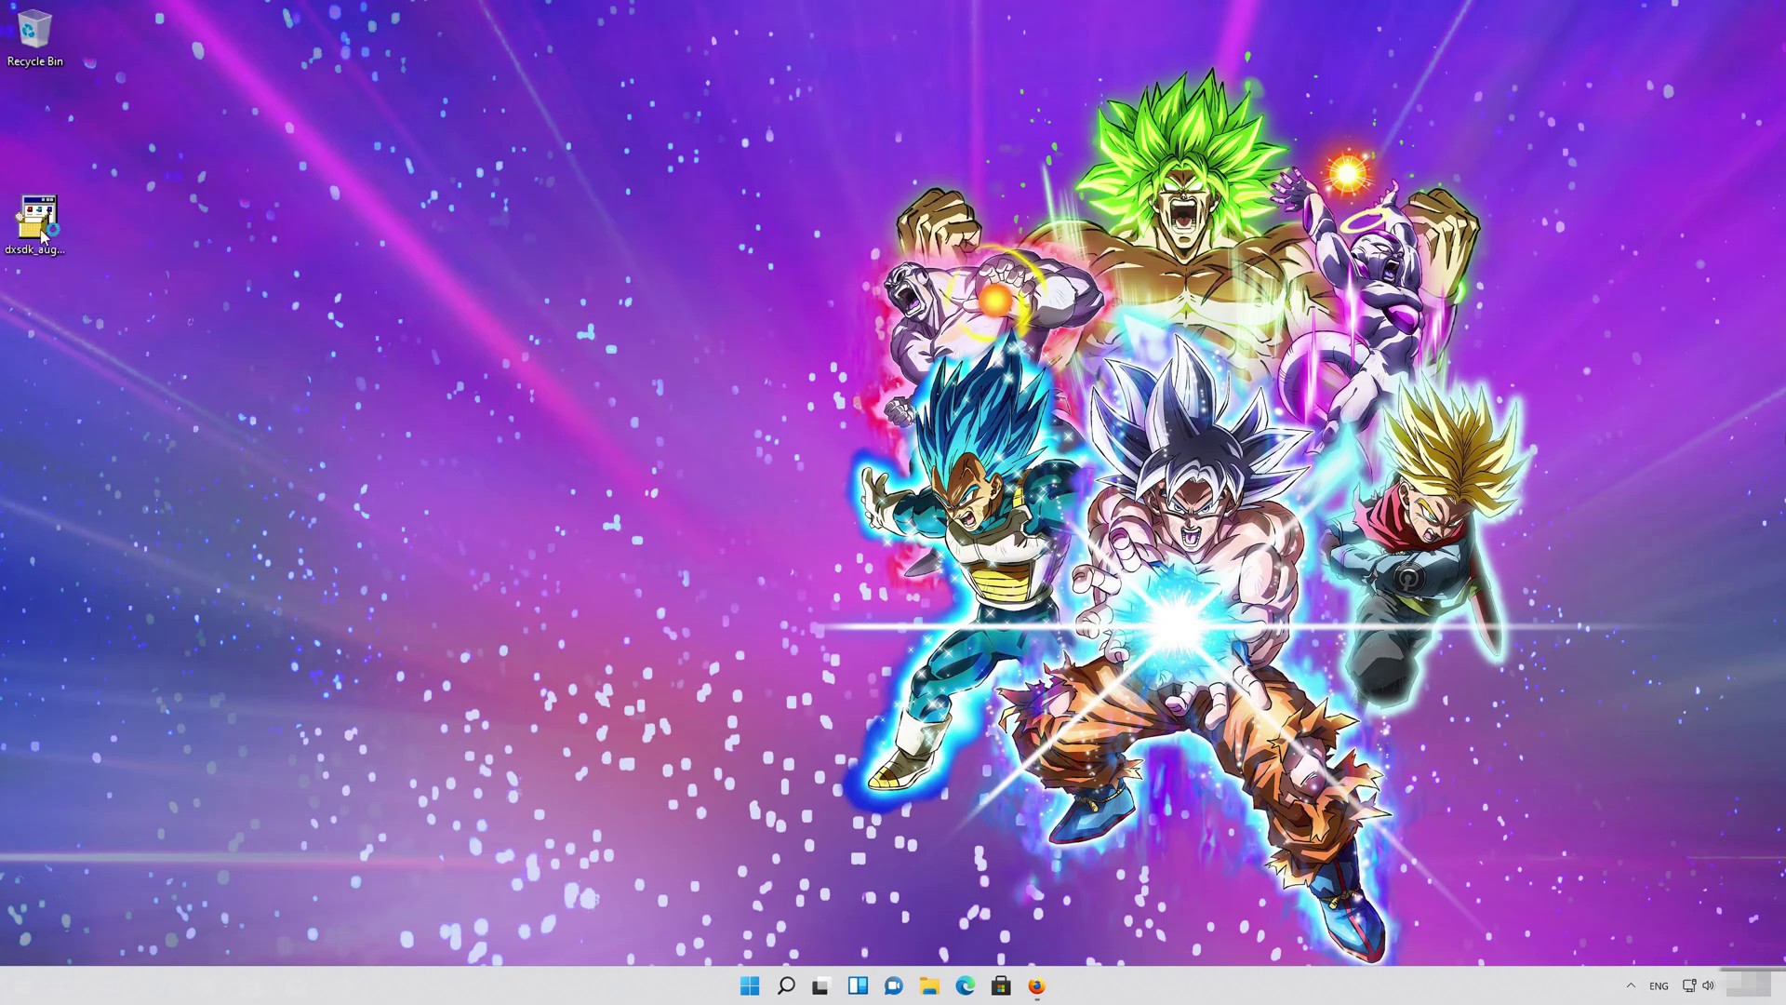
pyautogui.click(42, 234)
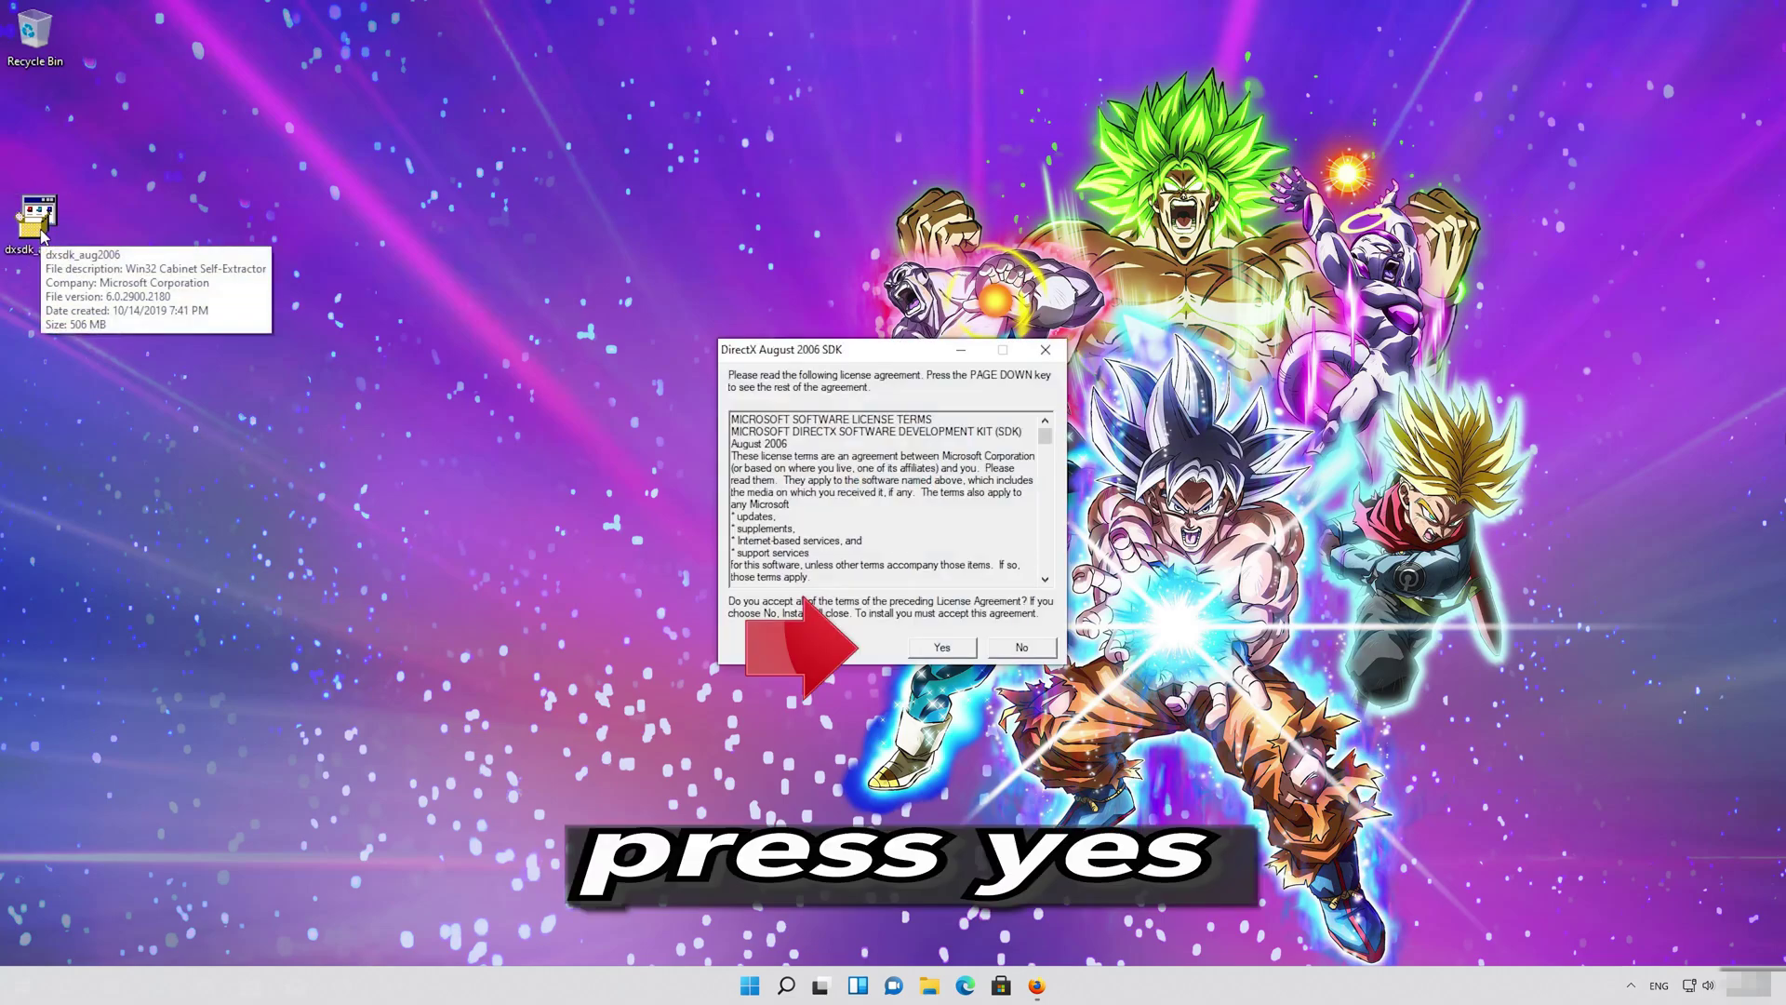
pyautogui.click(943, 648)
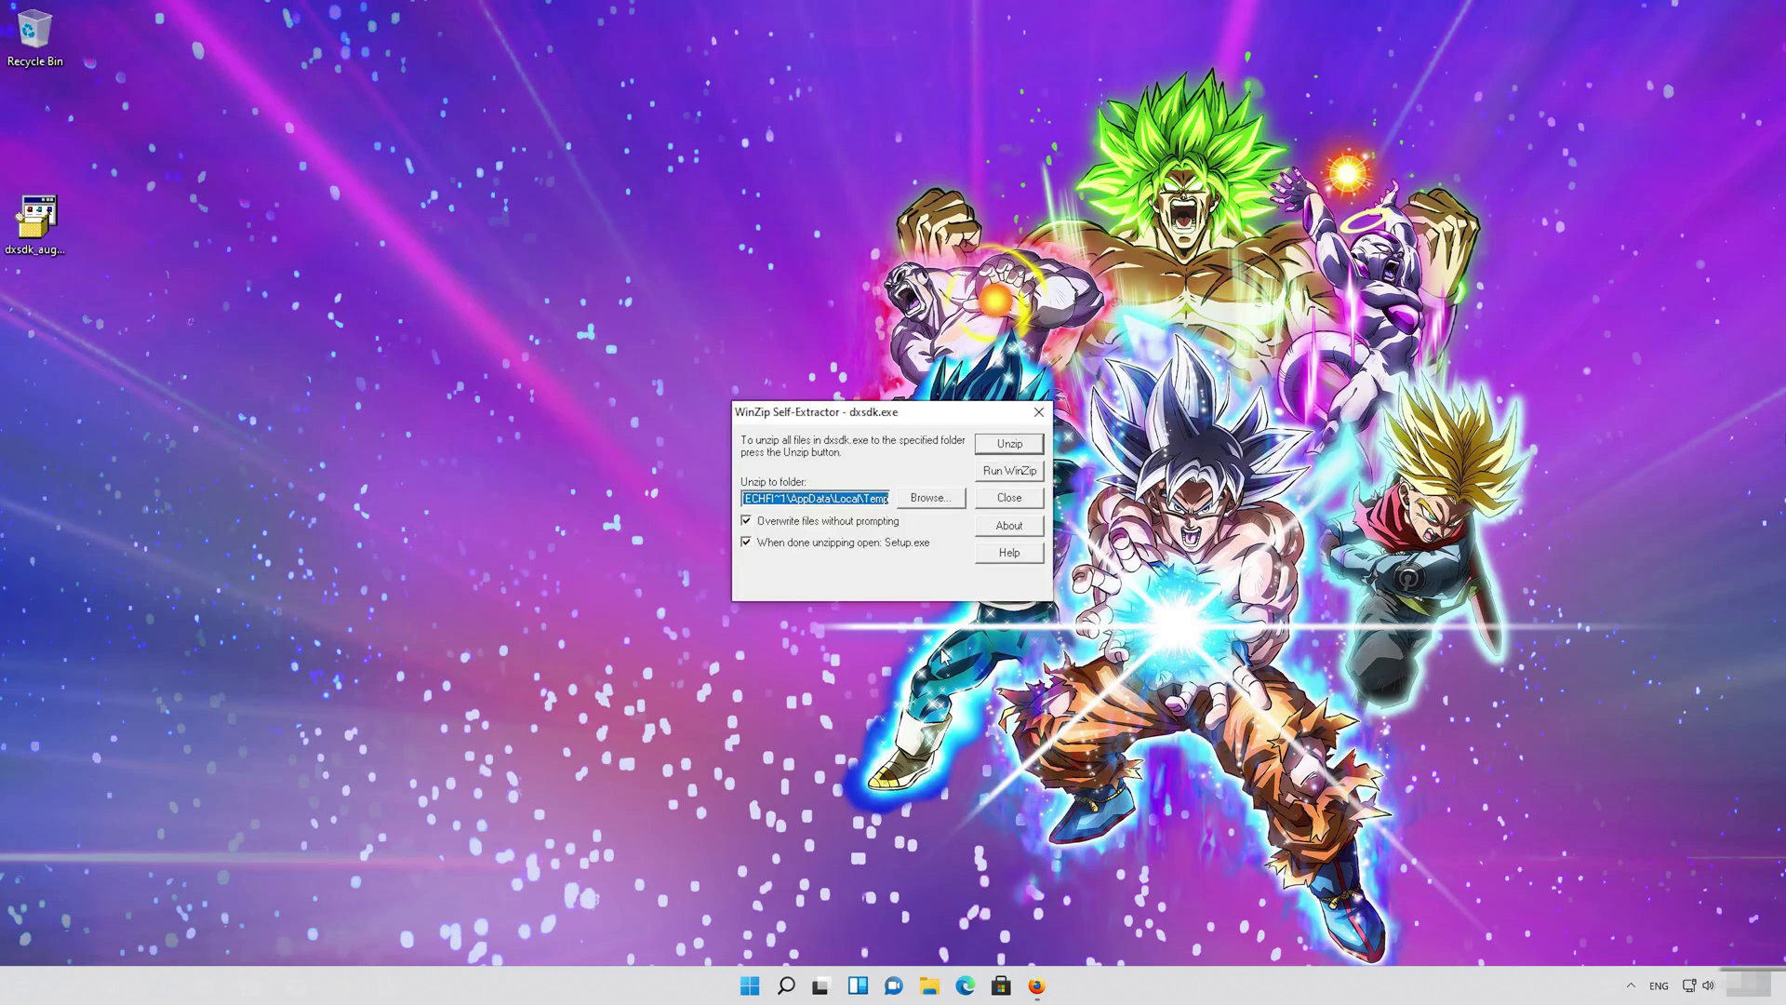
pyautogui.click(1013, 446)
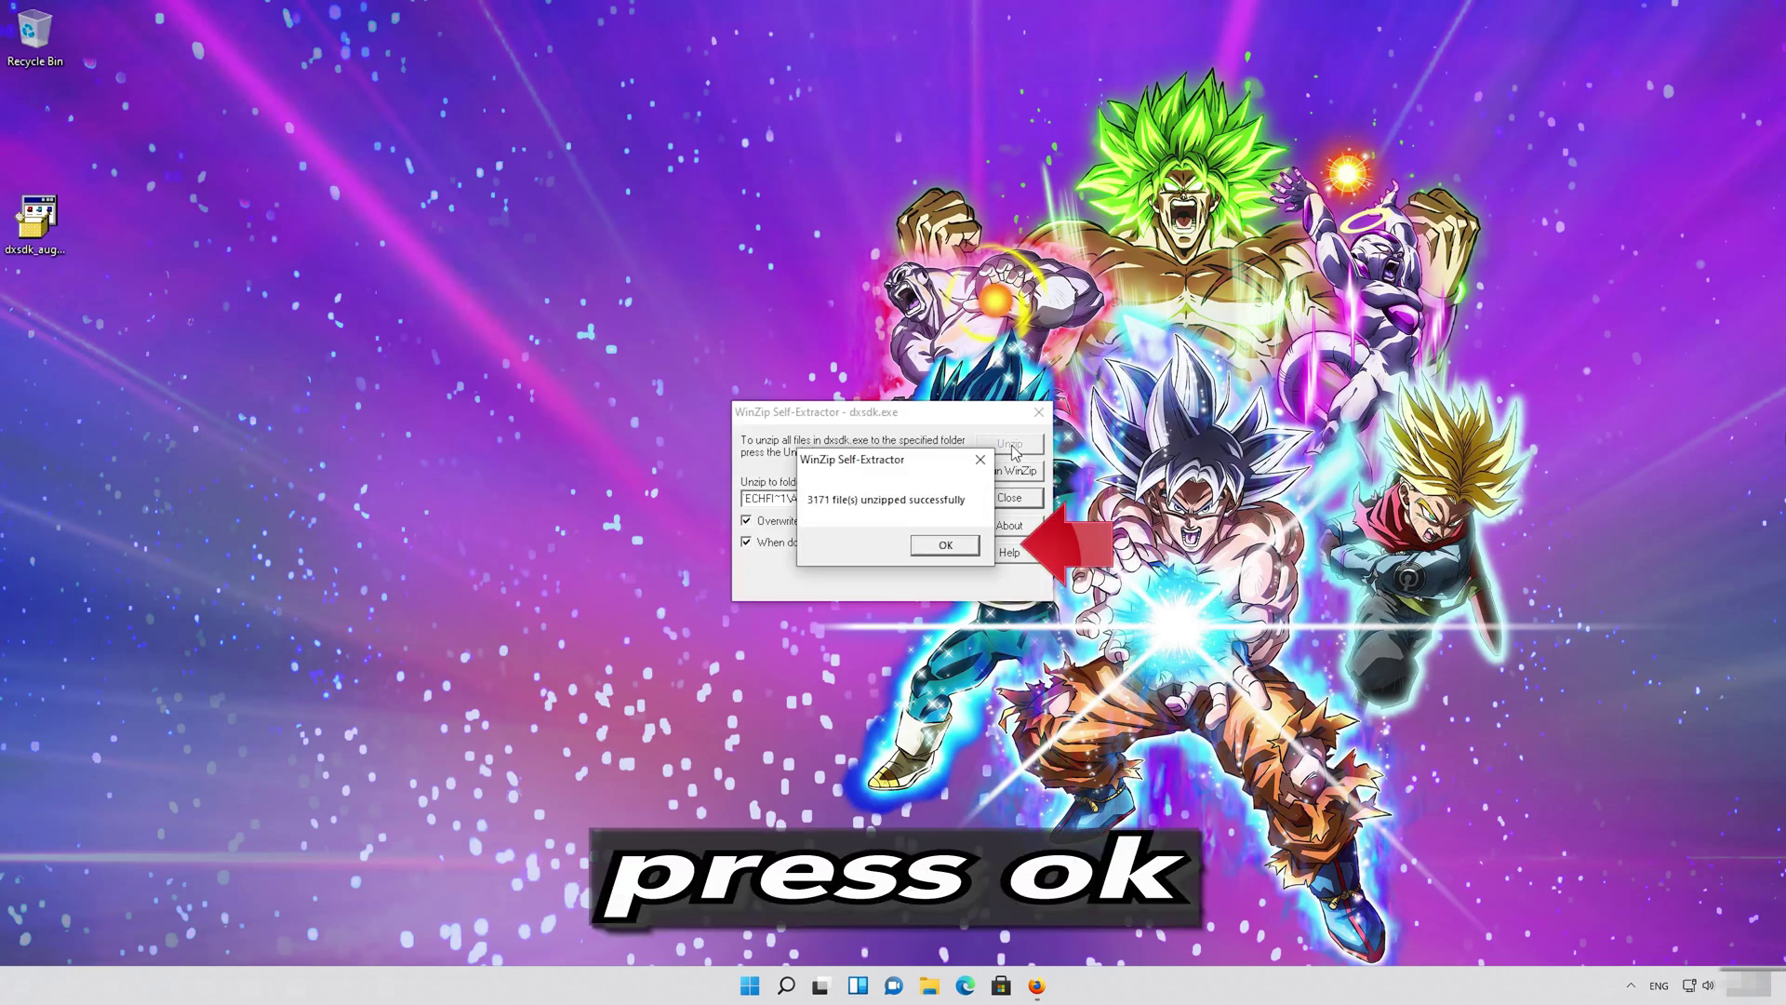
pyautogui.click(945, 546)
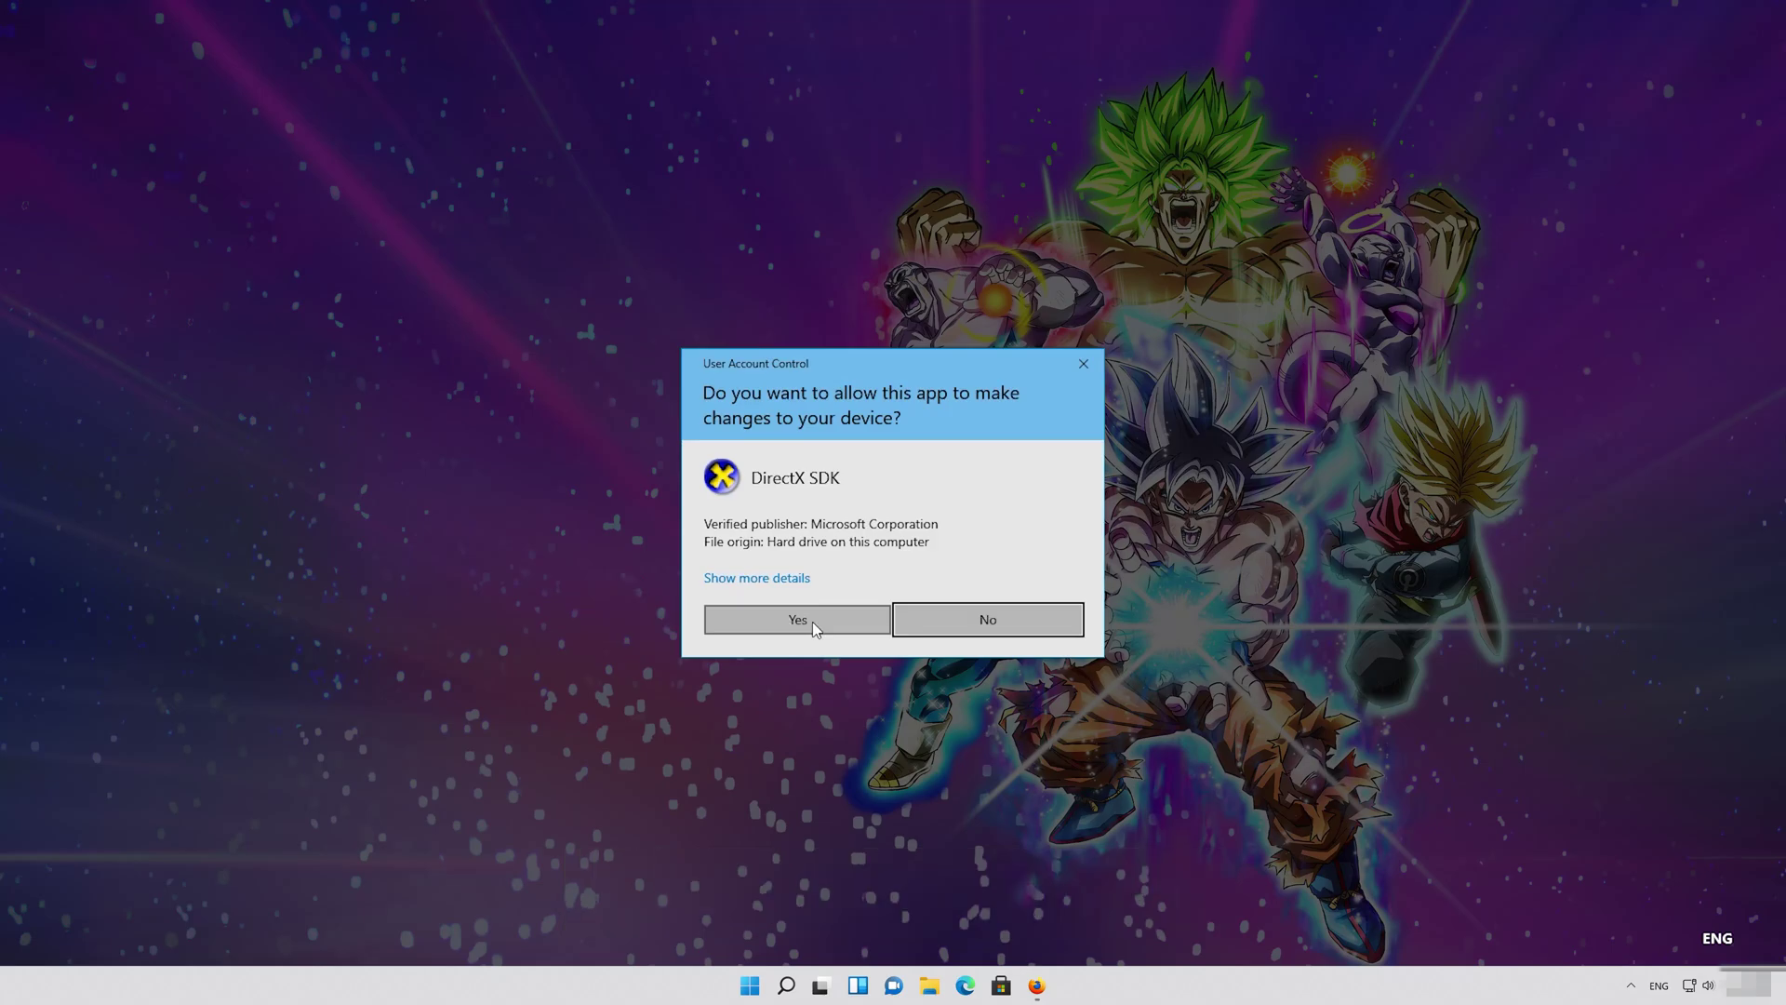
pyautogui.click(812, 622)
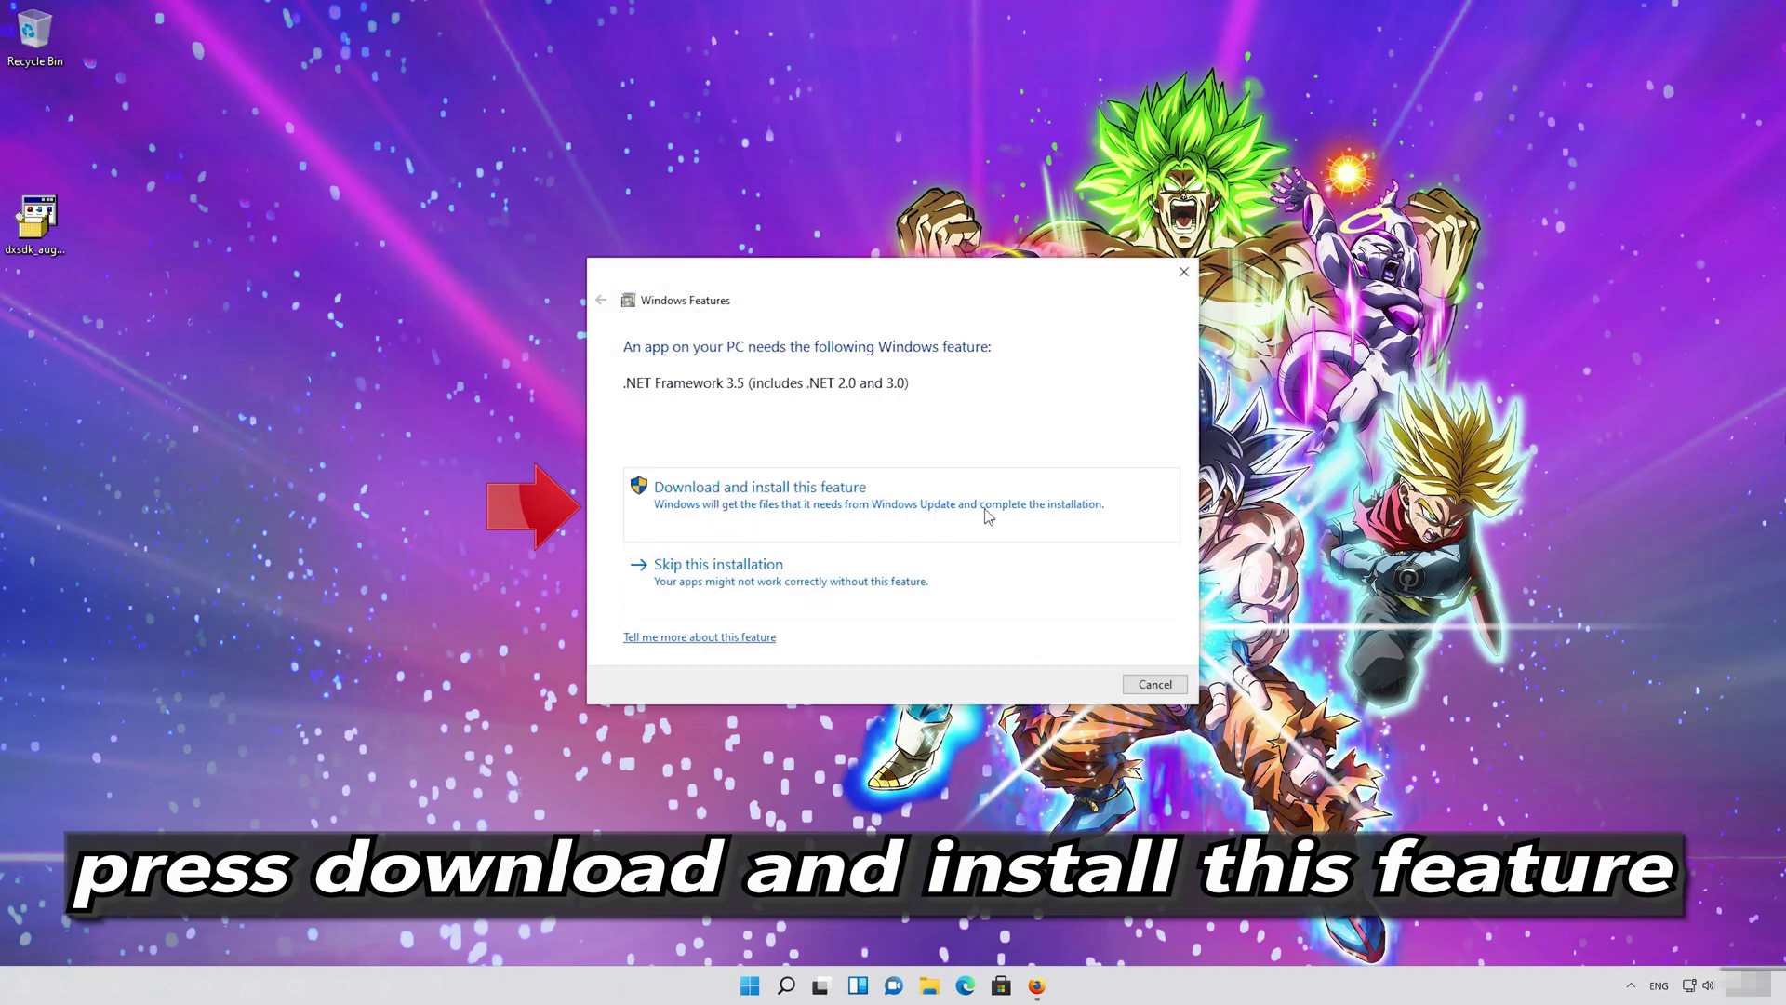
# - Download and install the .NET Framework 3.5 feature, and agree to the .NET Framework 1.1 license terms
pyautogui.click(666, 512)
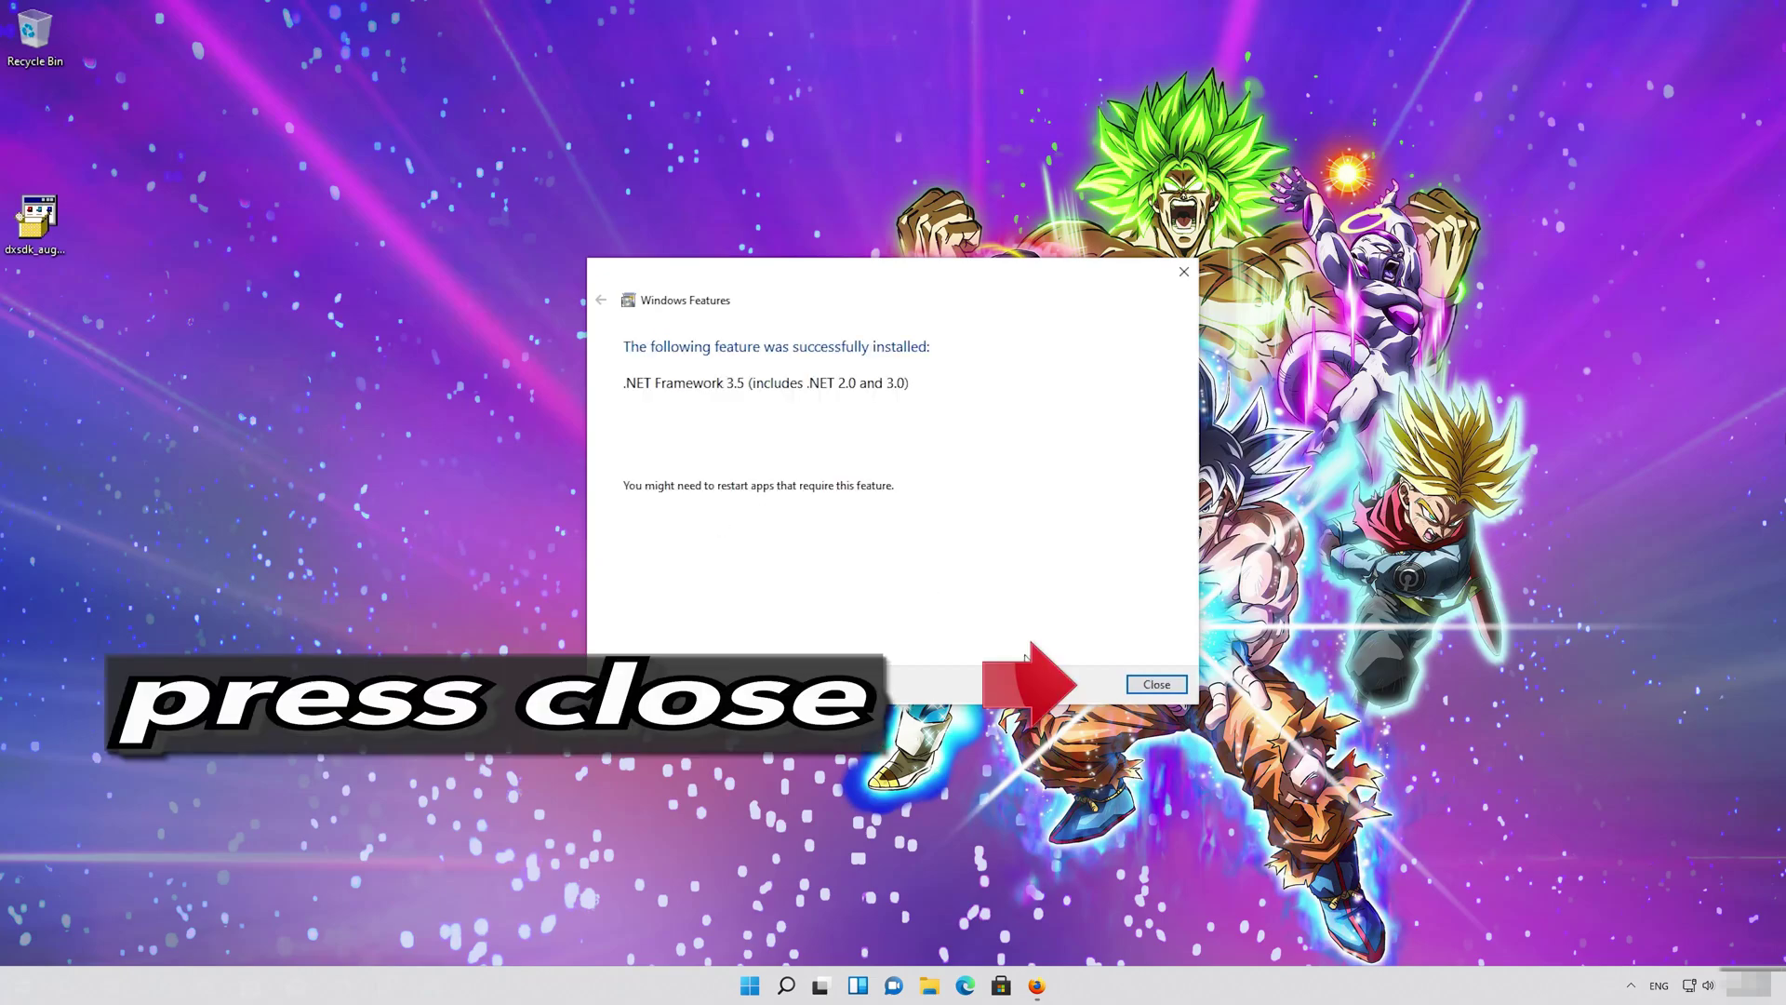
pyautogui.click(1156, 684)
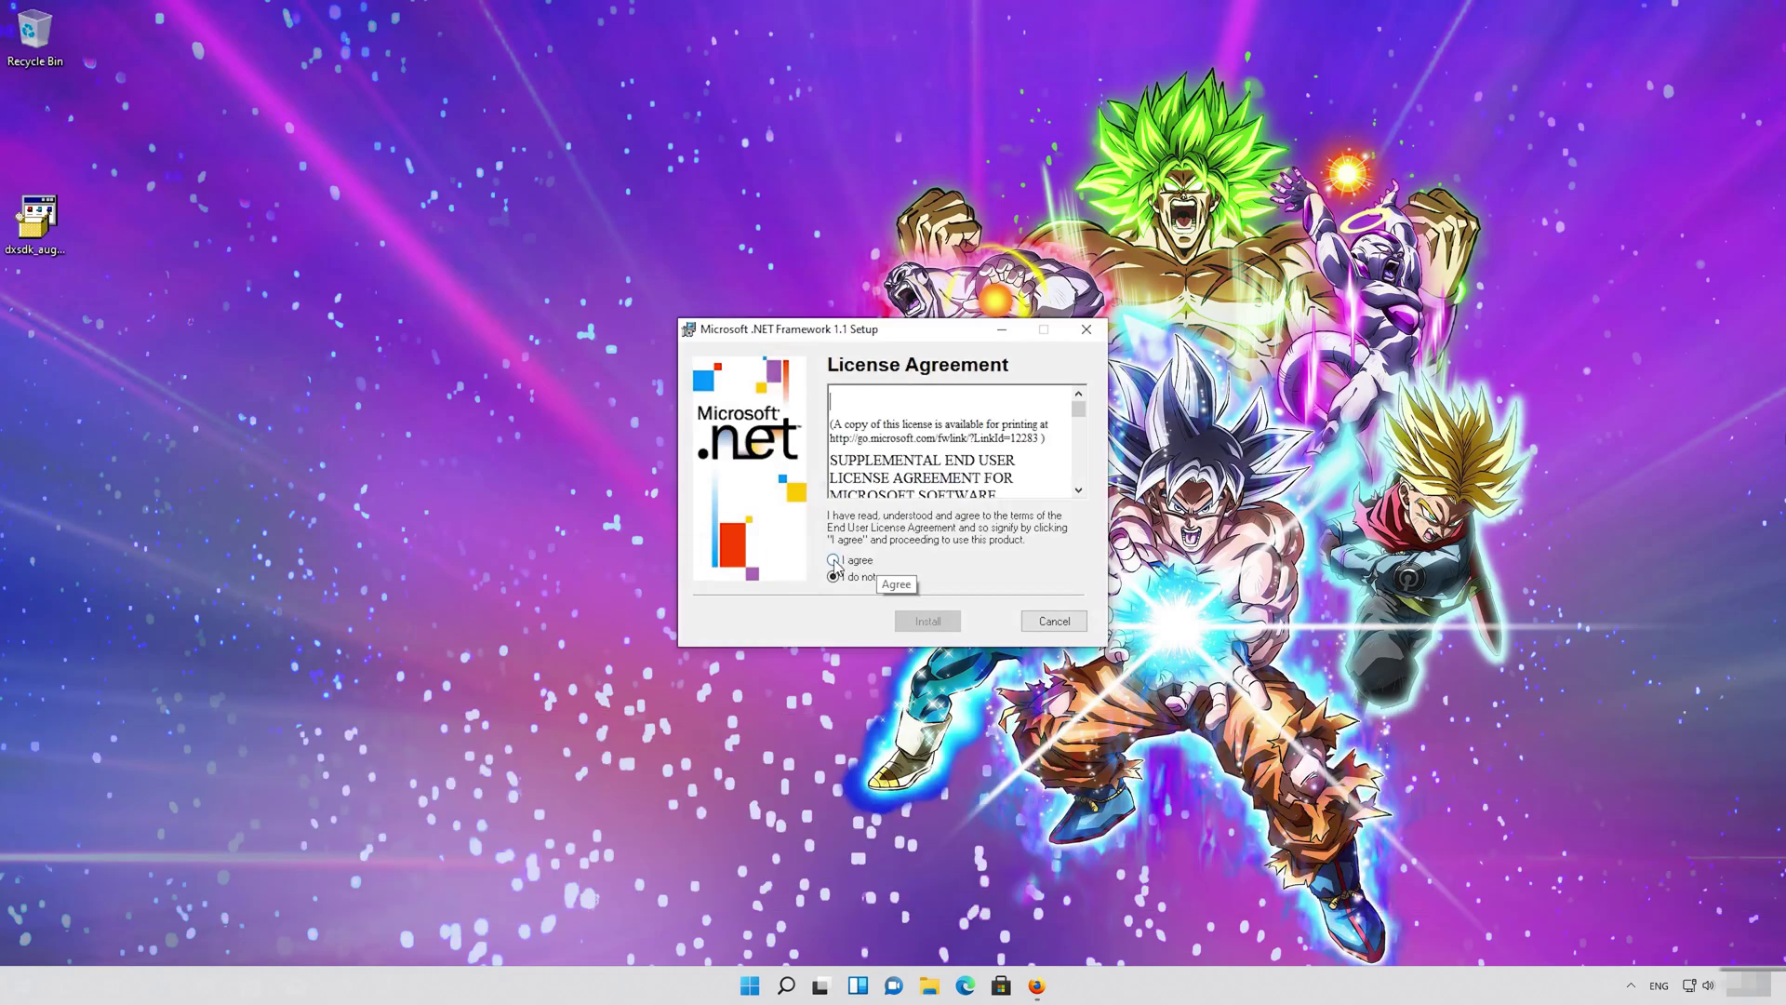
pyautogui.click(834, 561)
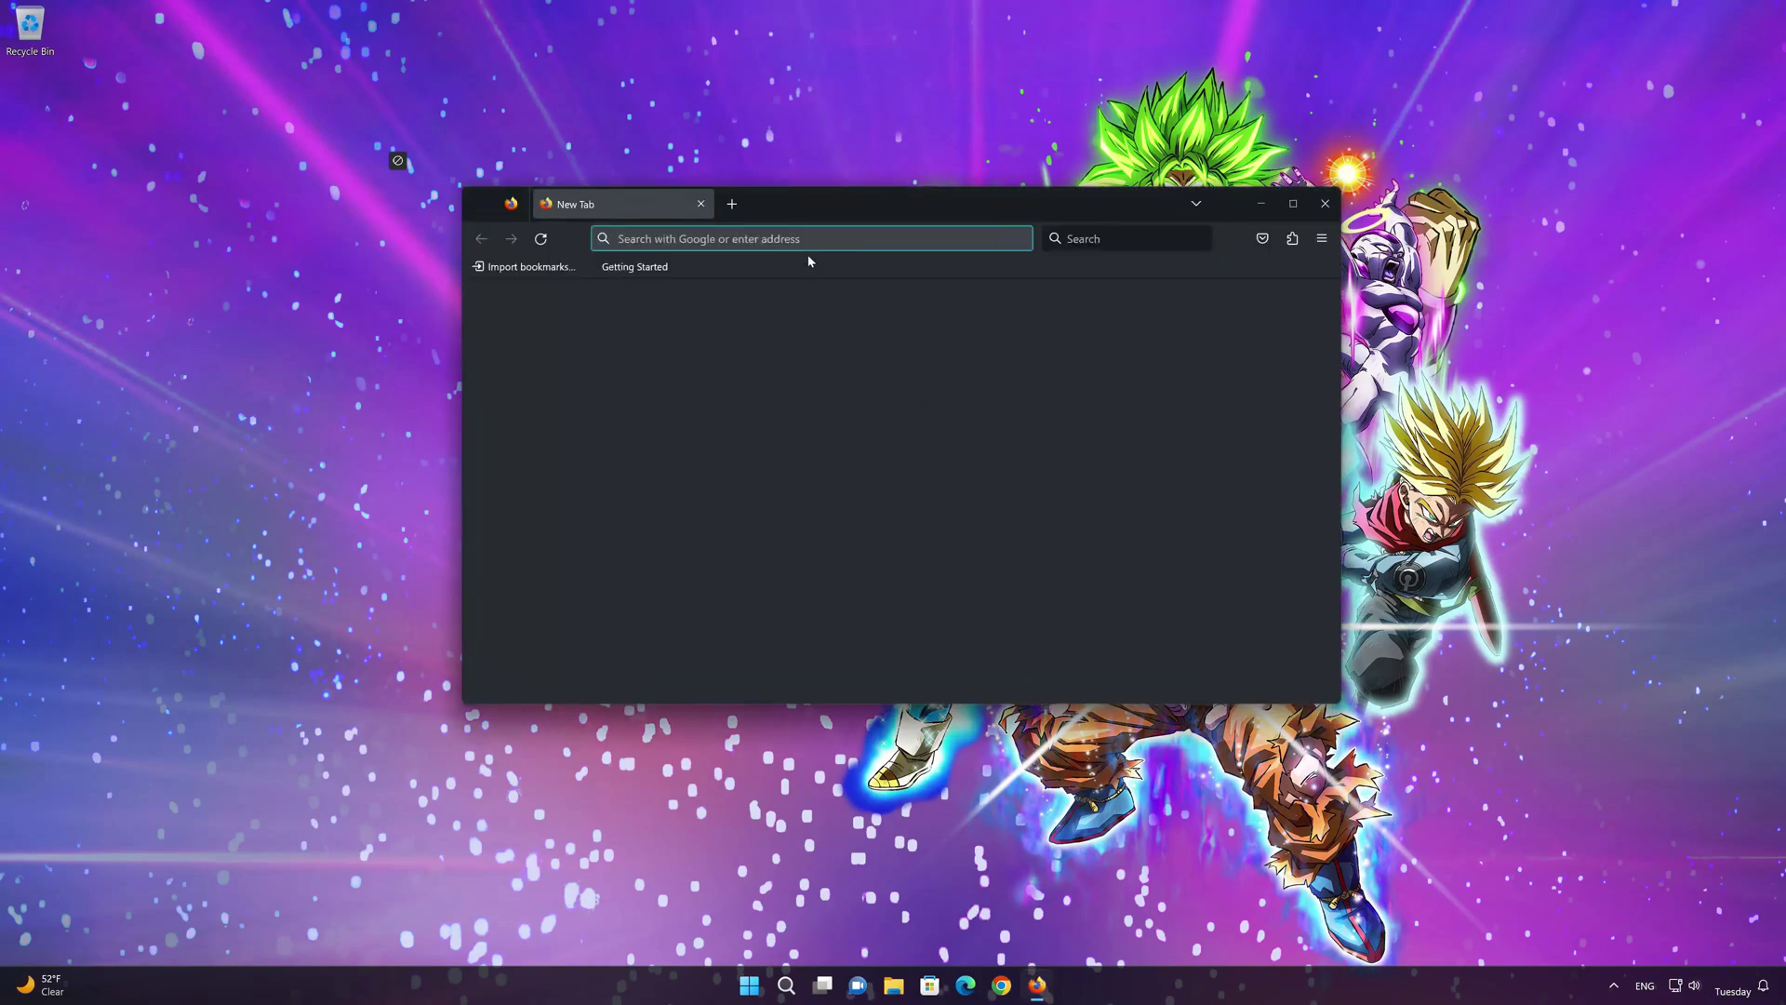
# - Open the copied Microsoft link to the Download Windows 11 page in the browser
pyautogui.rightClick(807, 240)
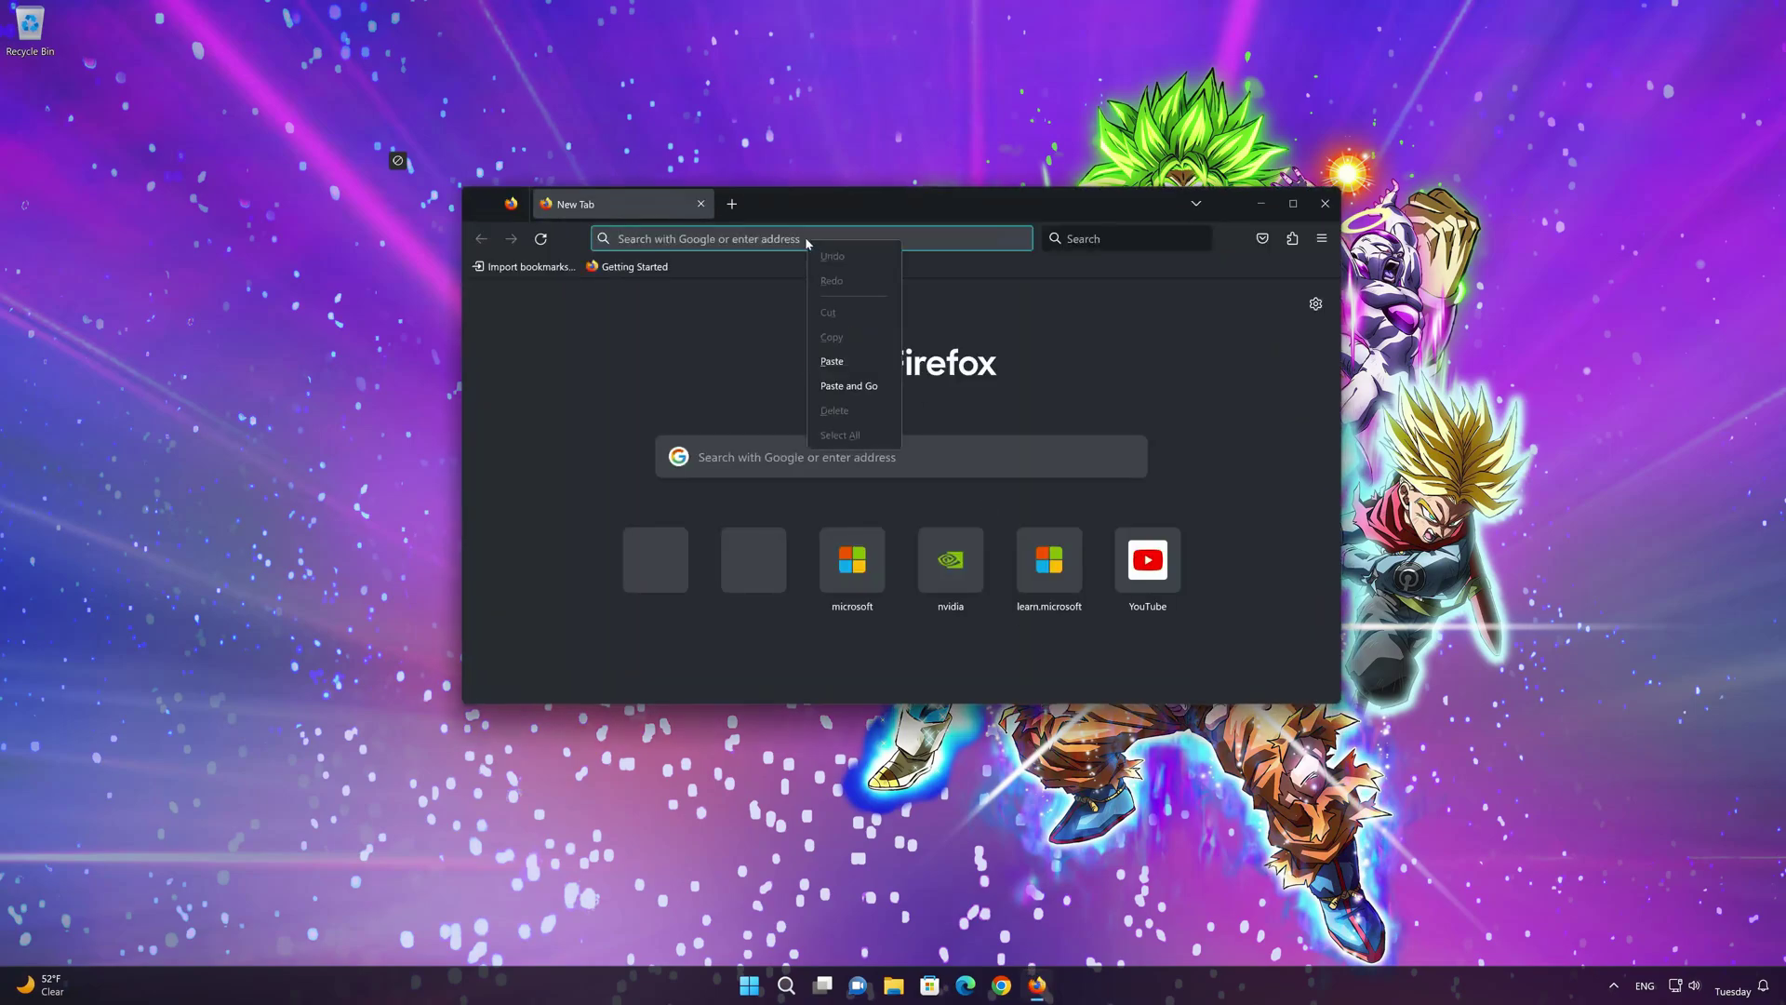
pyautogui.click(837, 361)
pyautogui.press('Return')
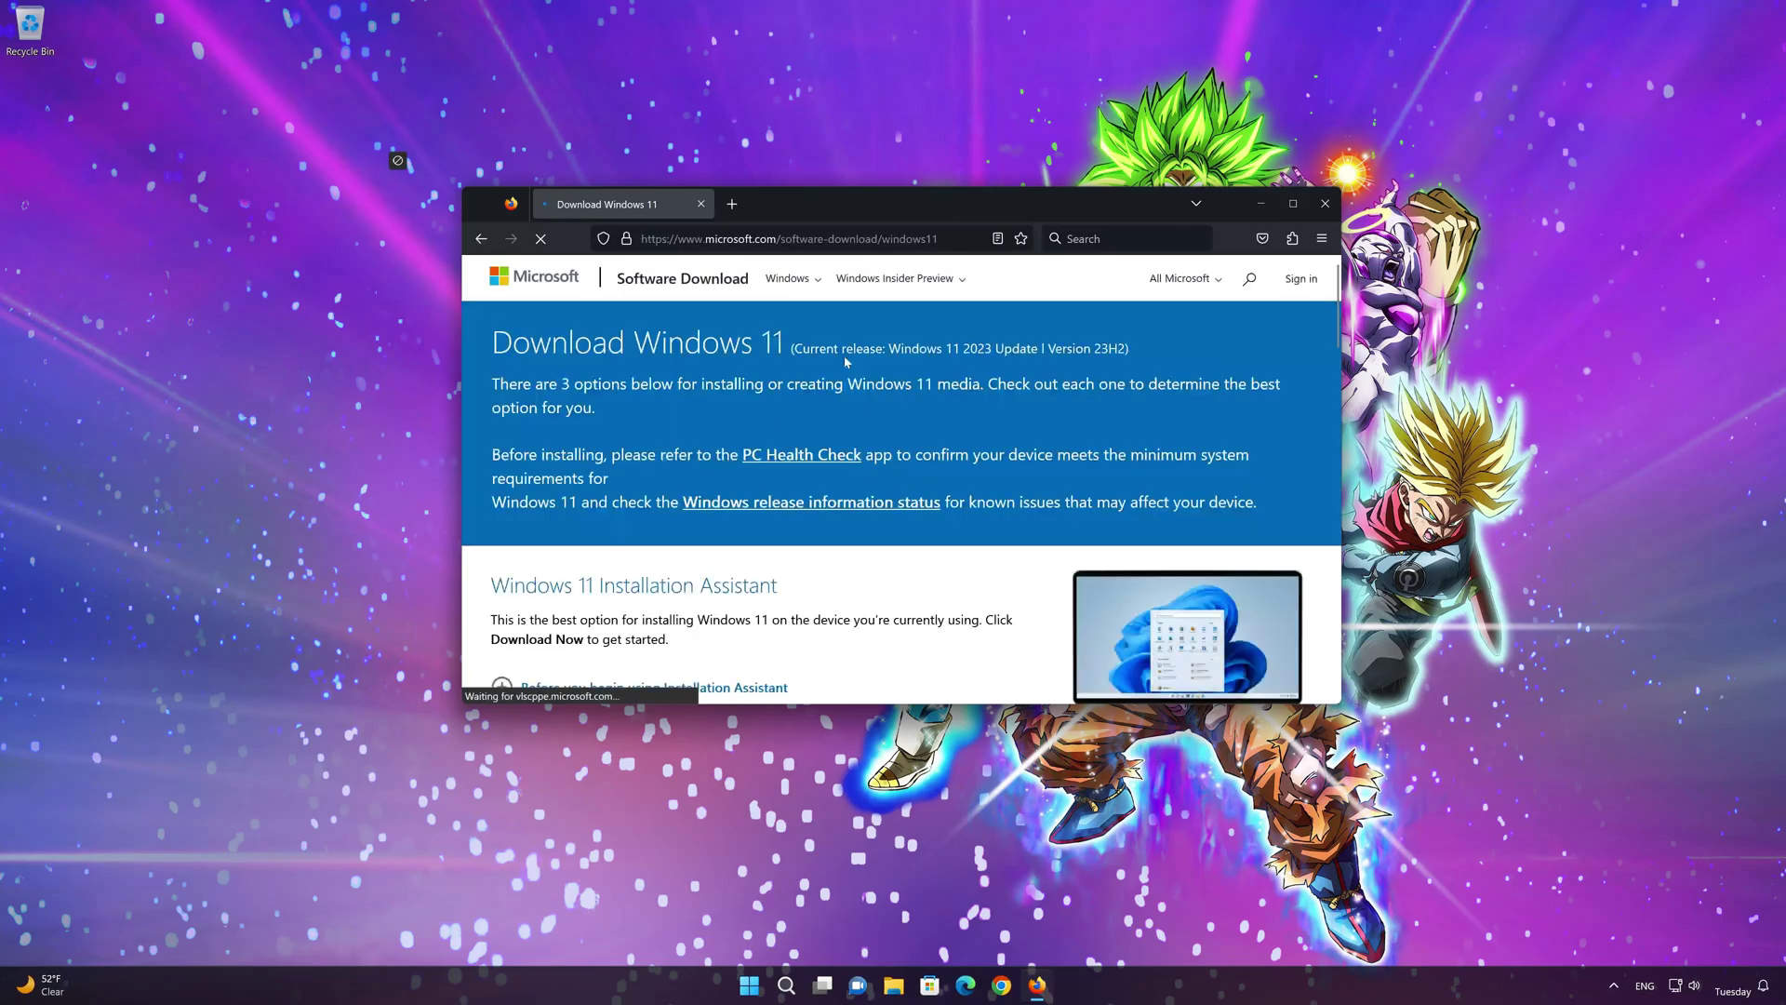
# - Download the media creation tool for Windows 11 installation media and close the browser
pyautogui.scroll(-3, 851, 386)
pyautogui.scroll(-1, 852, 386)
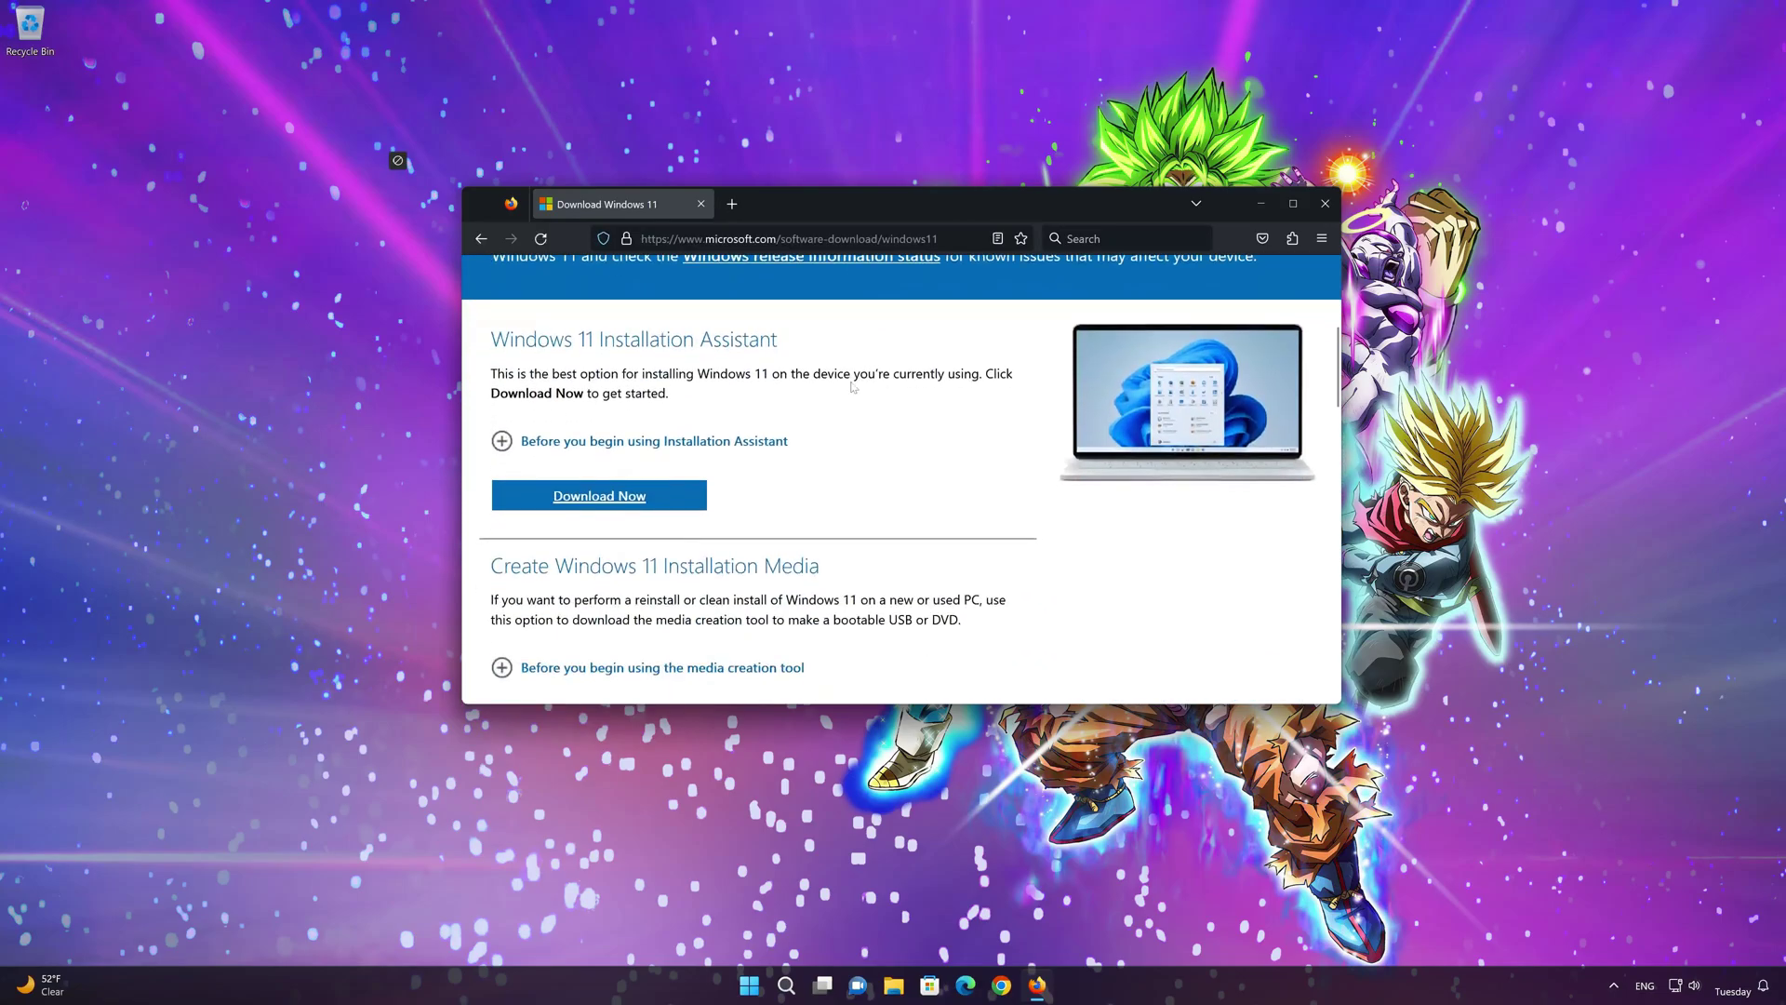
pyautogui.scroll(-3, 851, 386)
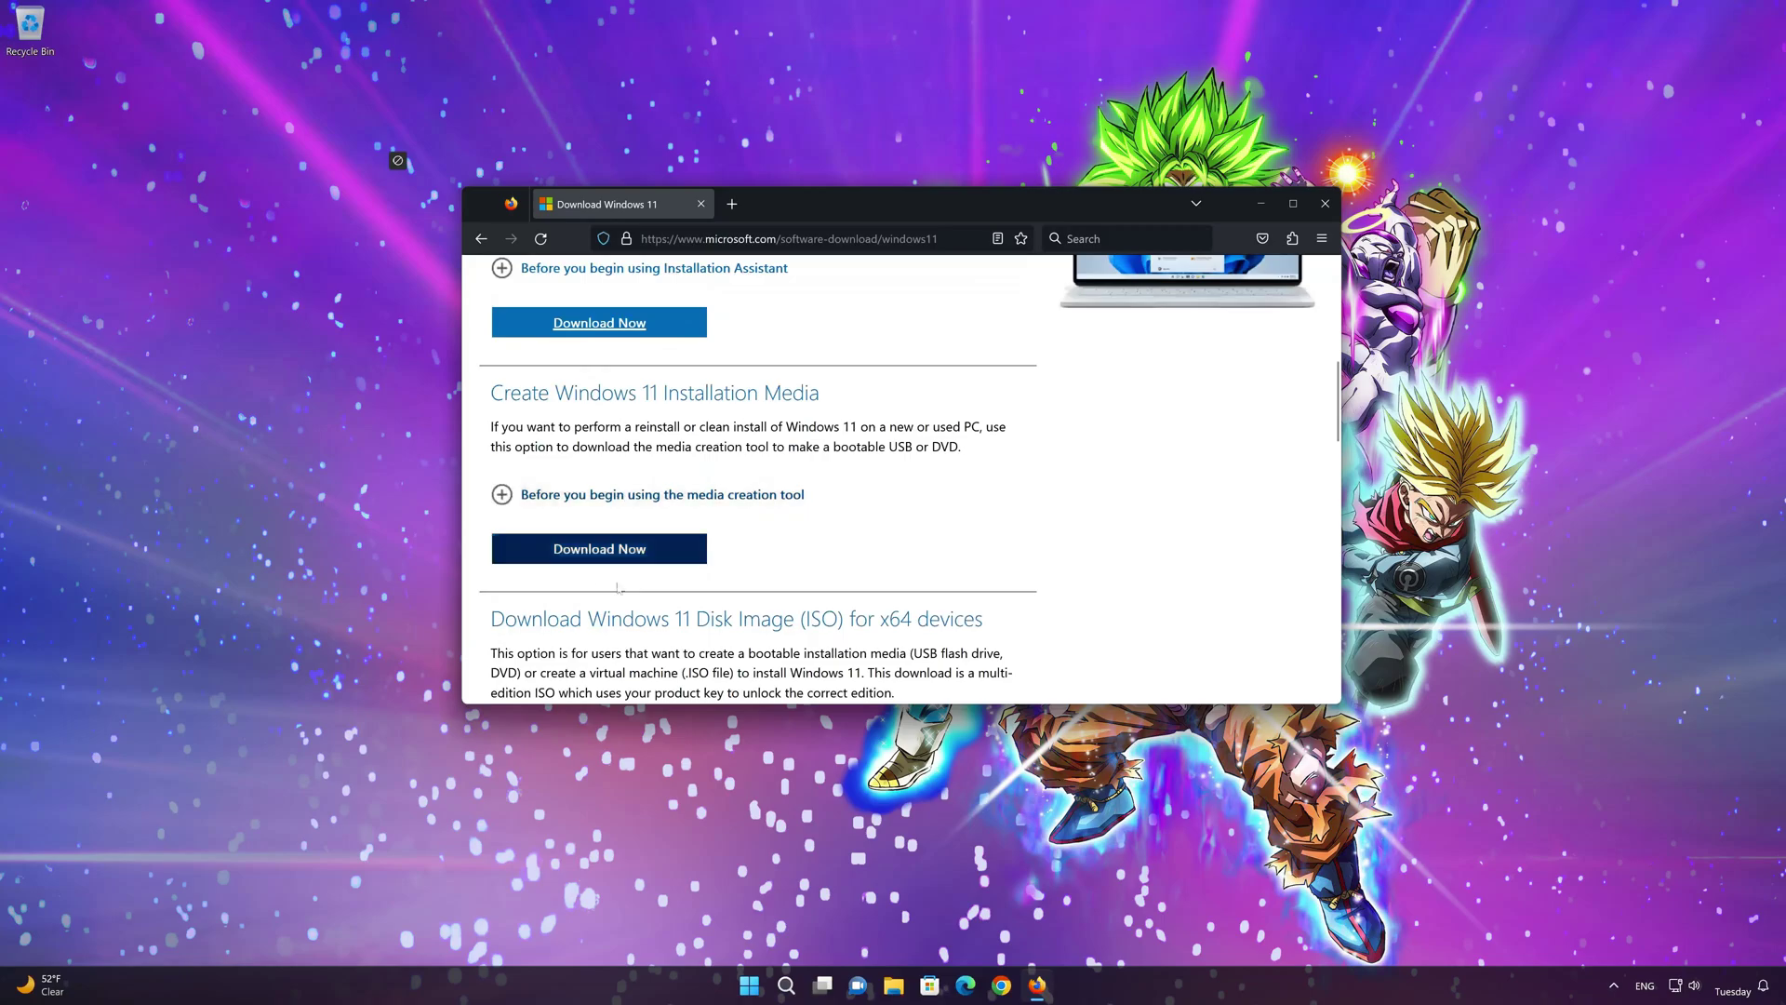
pyautogui.click(620, 556)
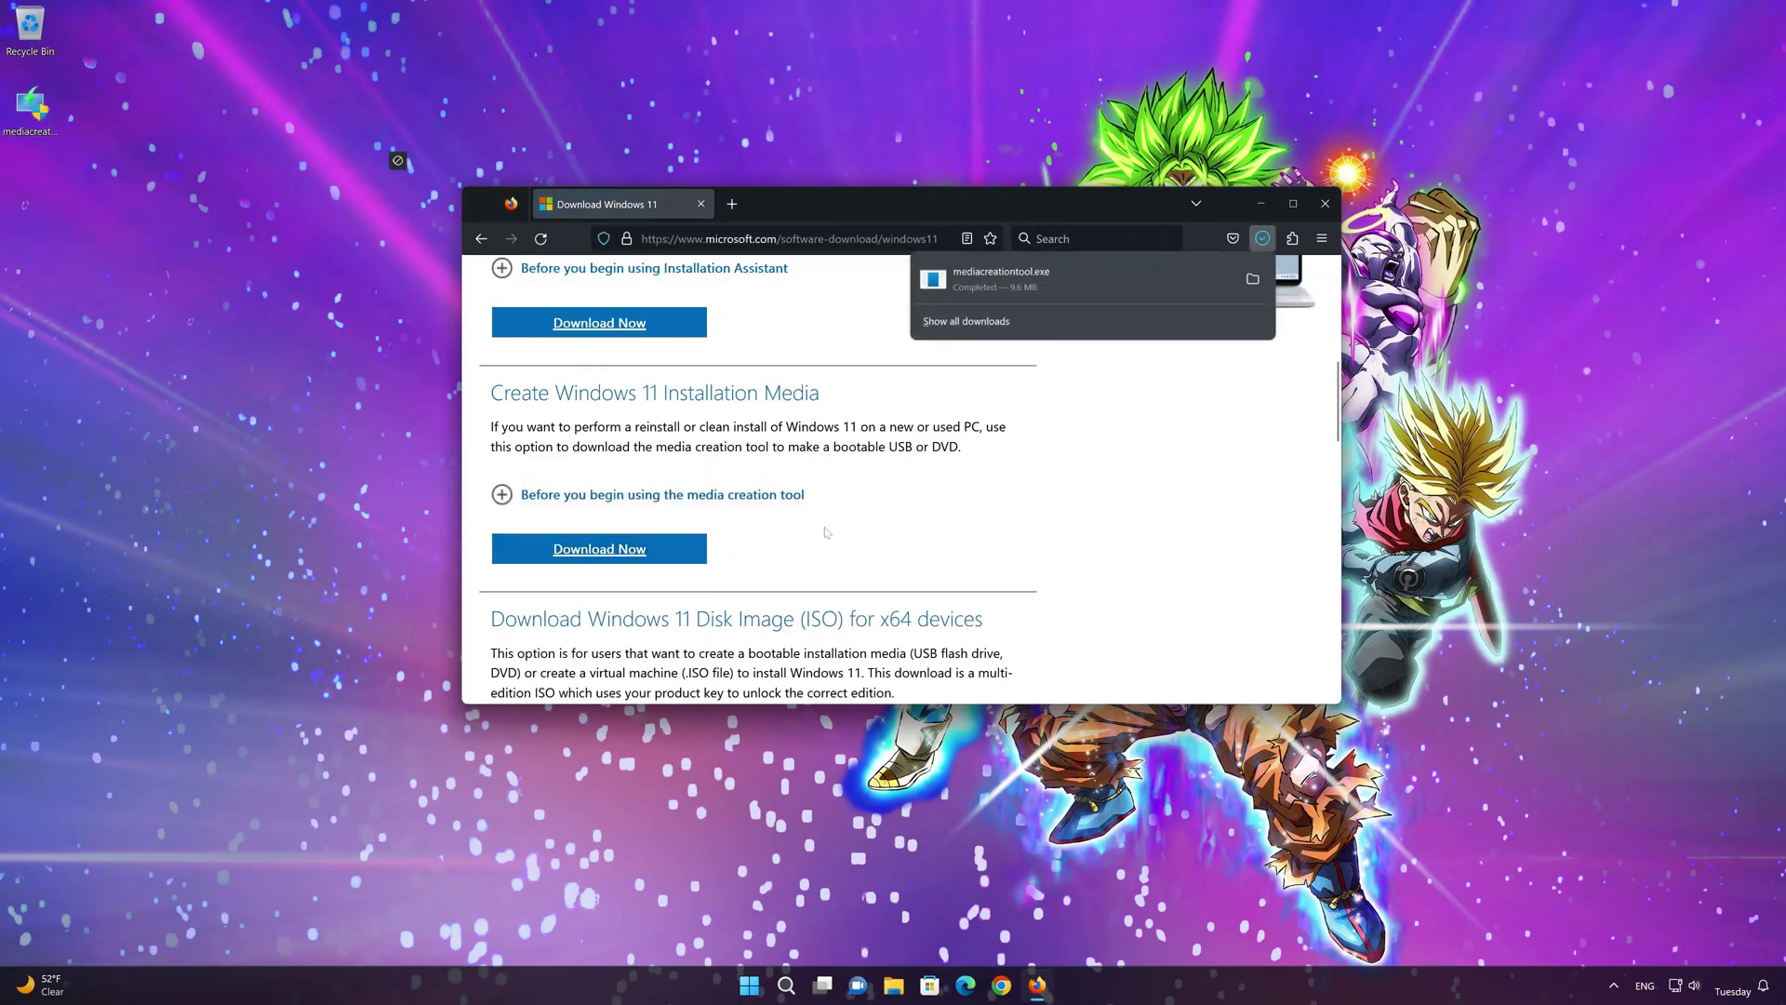
pyautogui.click(1325, 203)
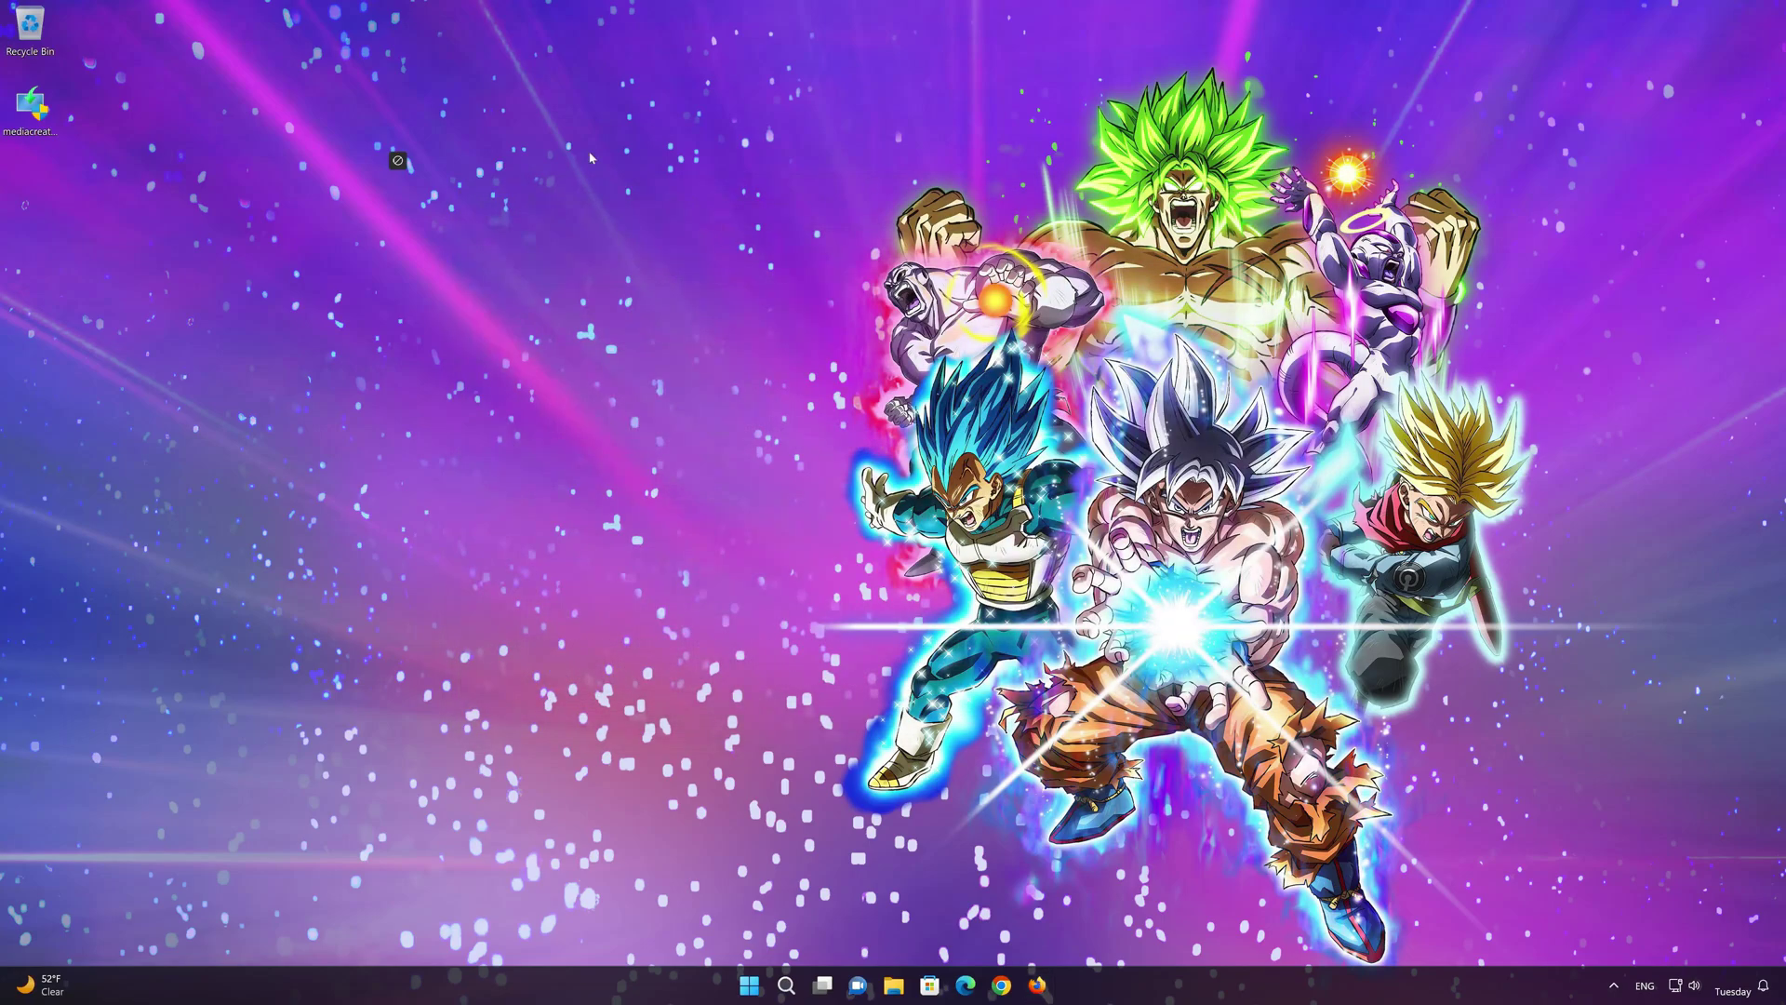
# - Run mediacreationtool with changes allowed, accept the license terms and keep the recommended language and edition
pyautogui.doubleClick(30, 109)
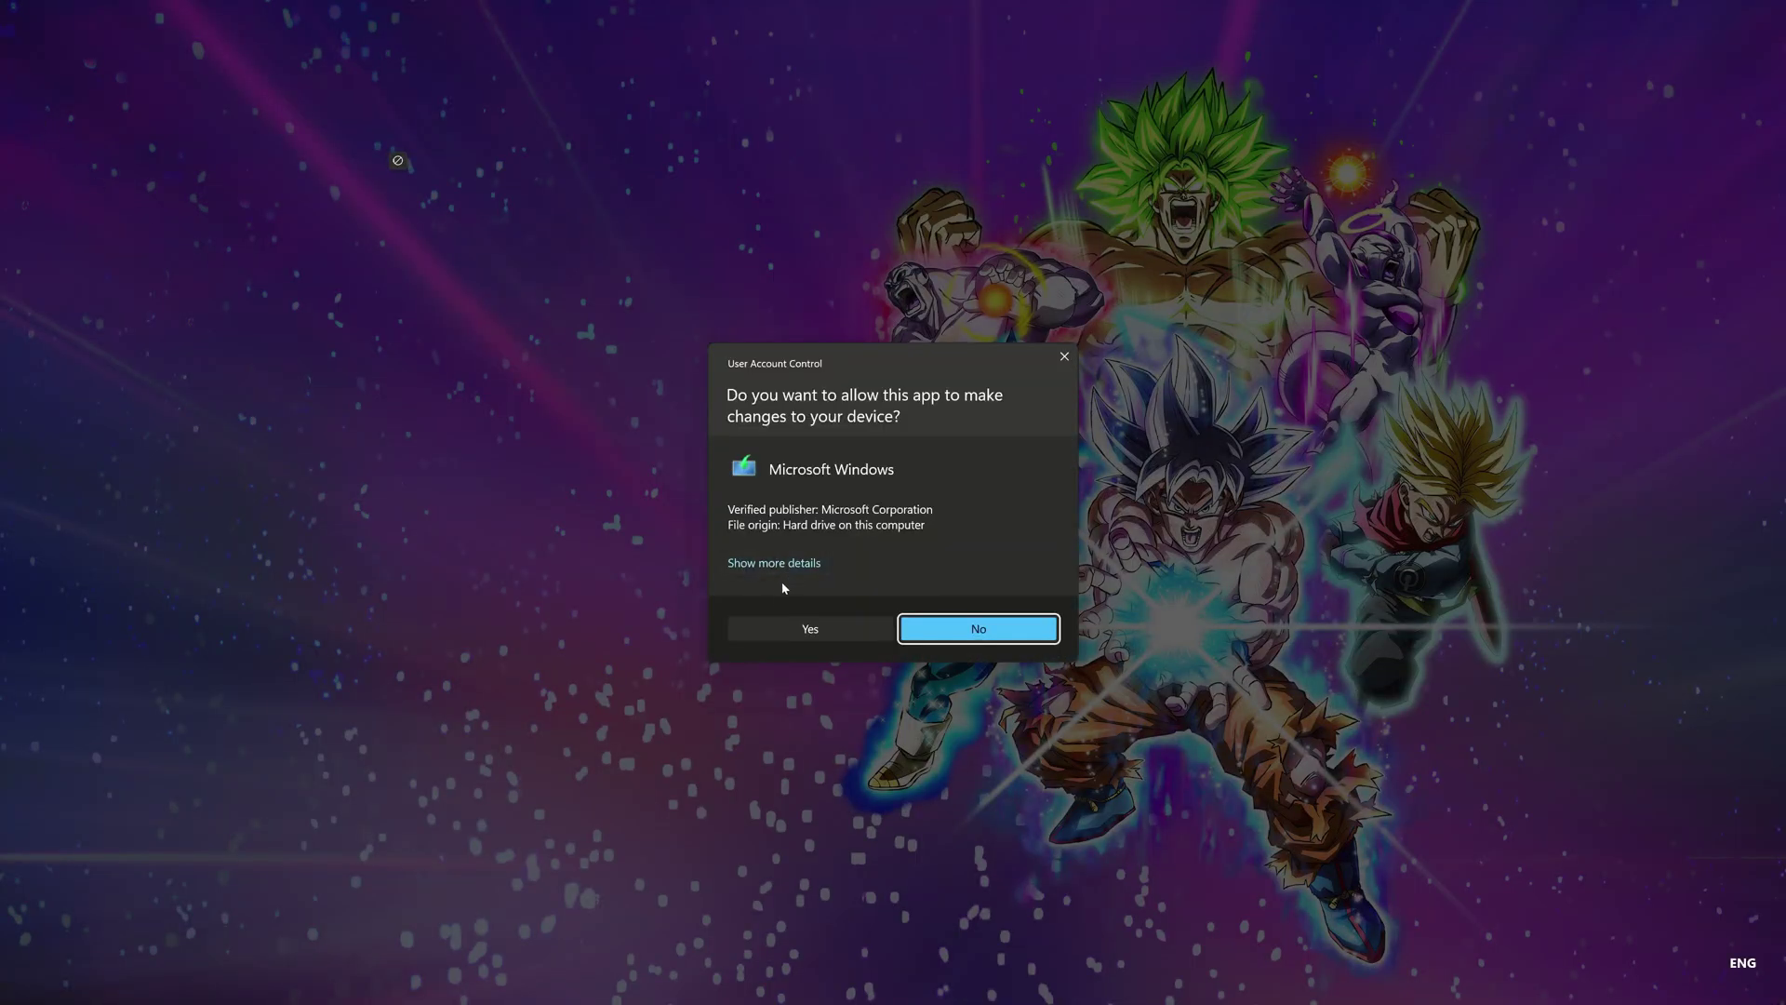
pyautogui.click(810, 630)
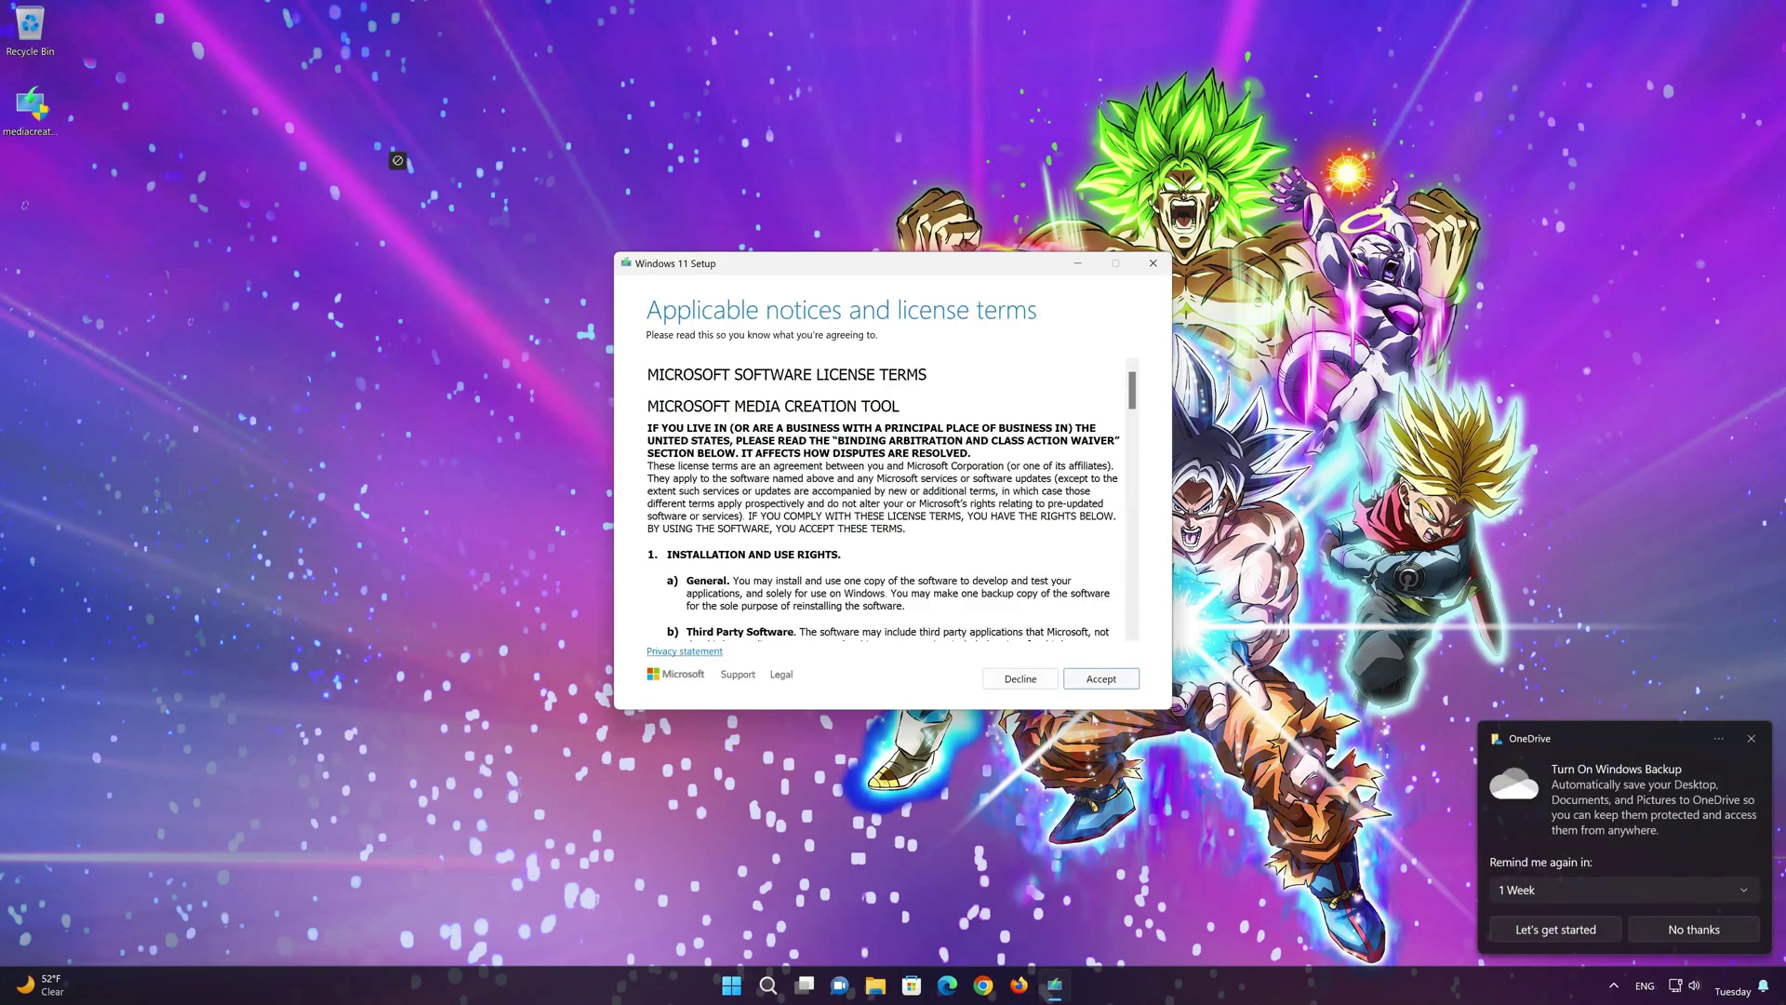
pyautogui.click(1098, 679)
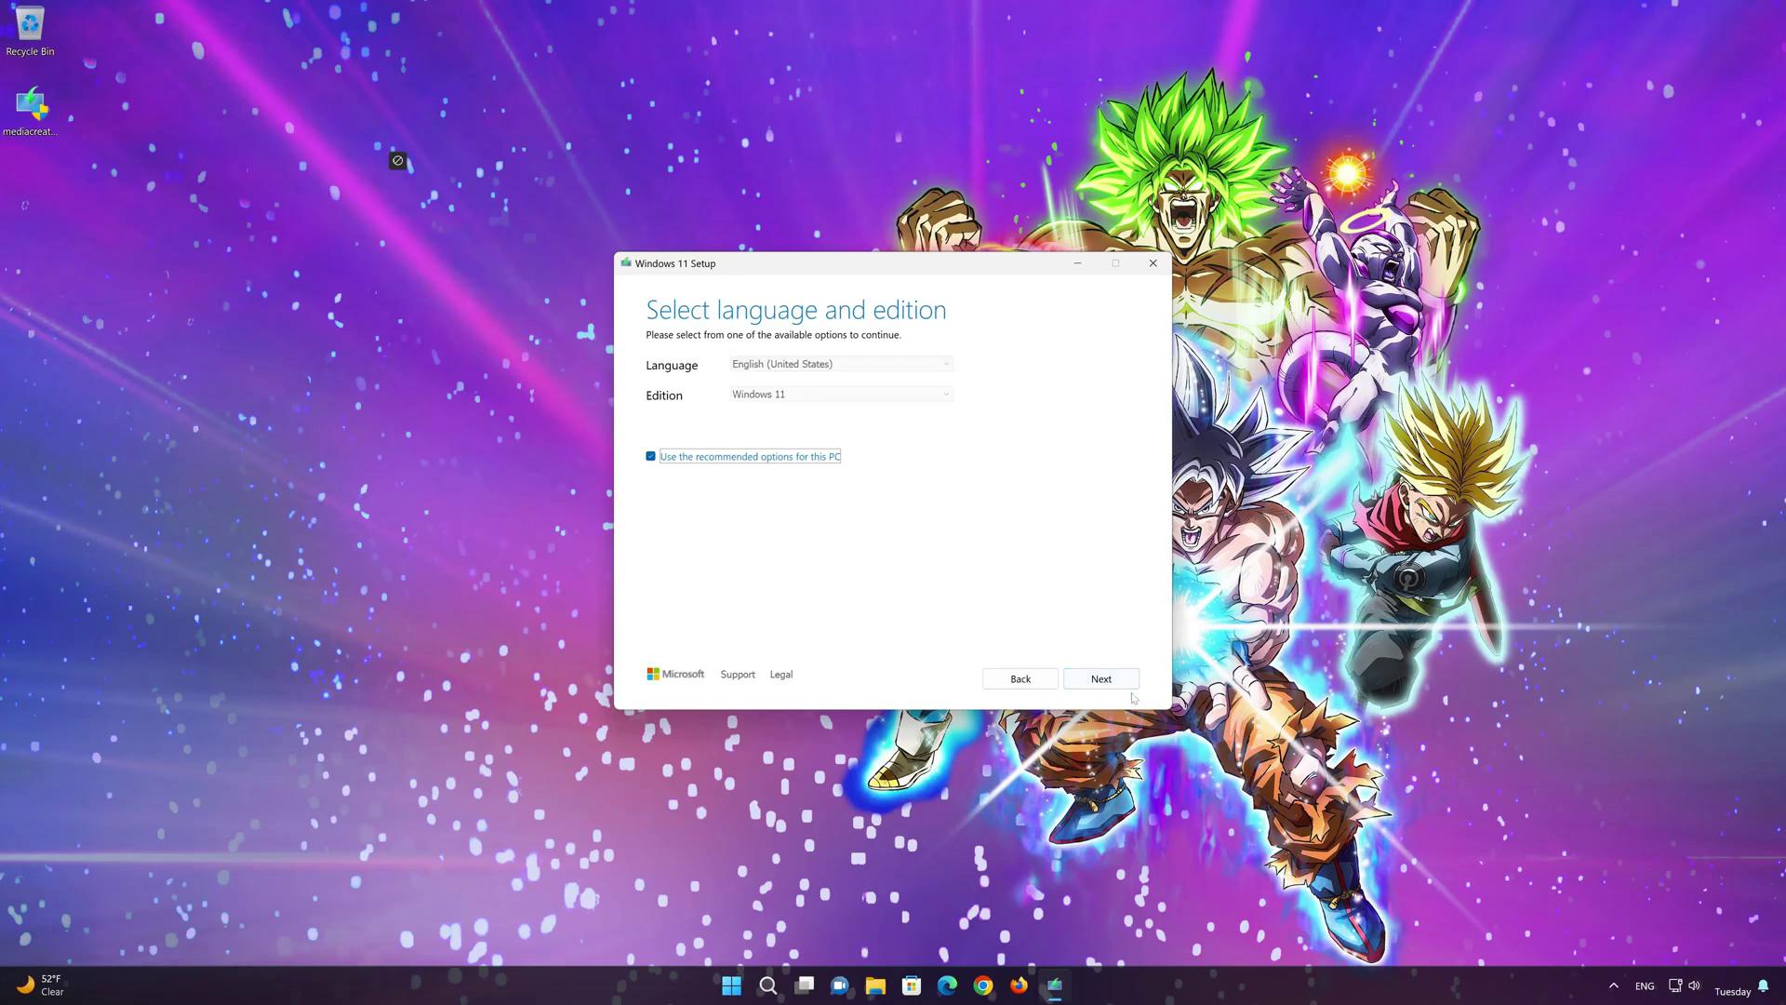
pyautogui.click(1121, 687)
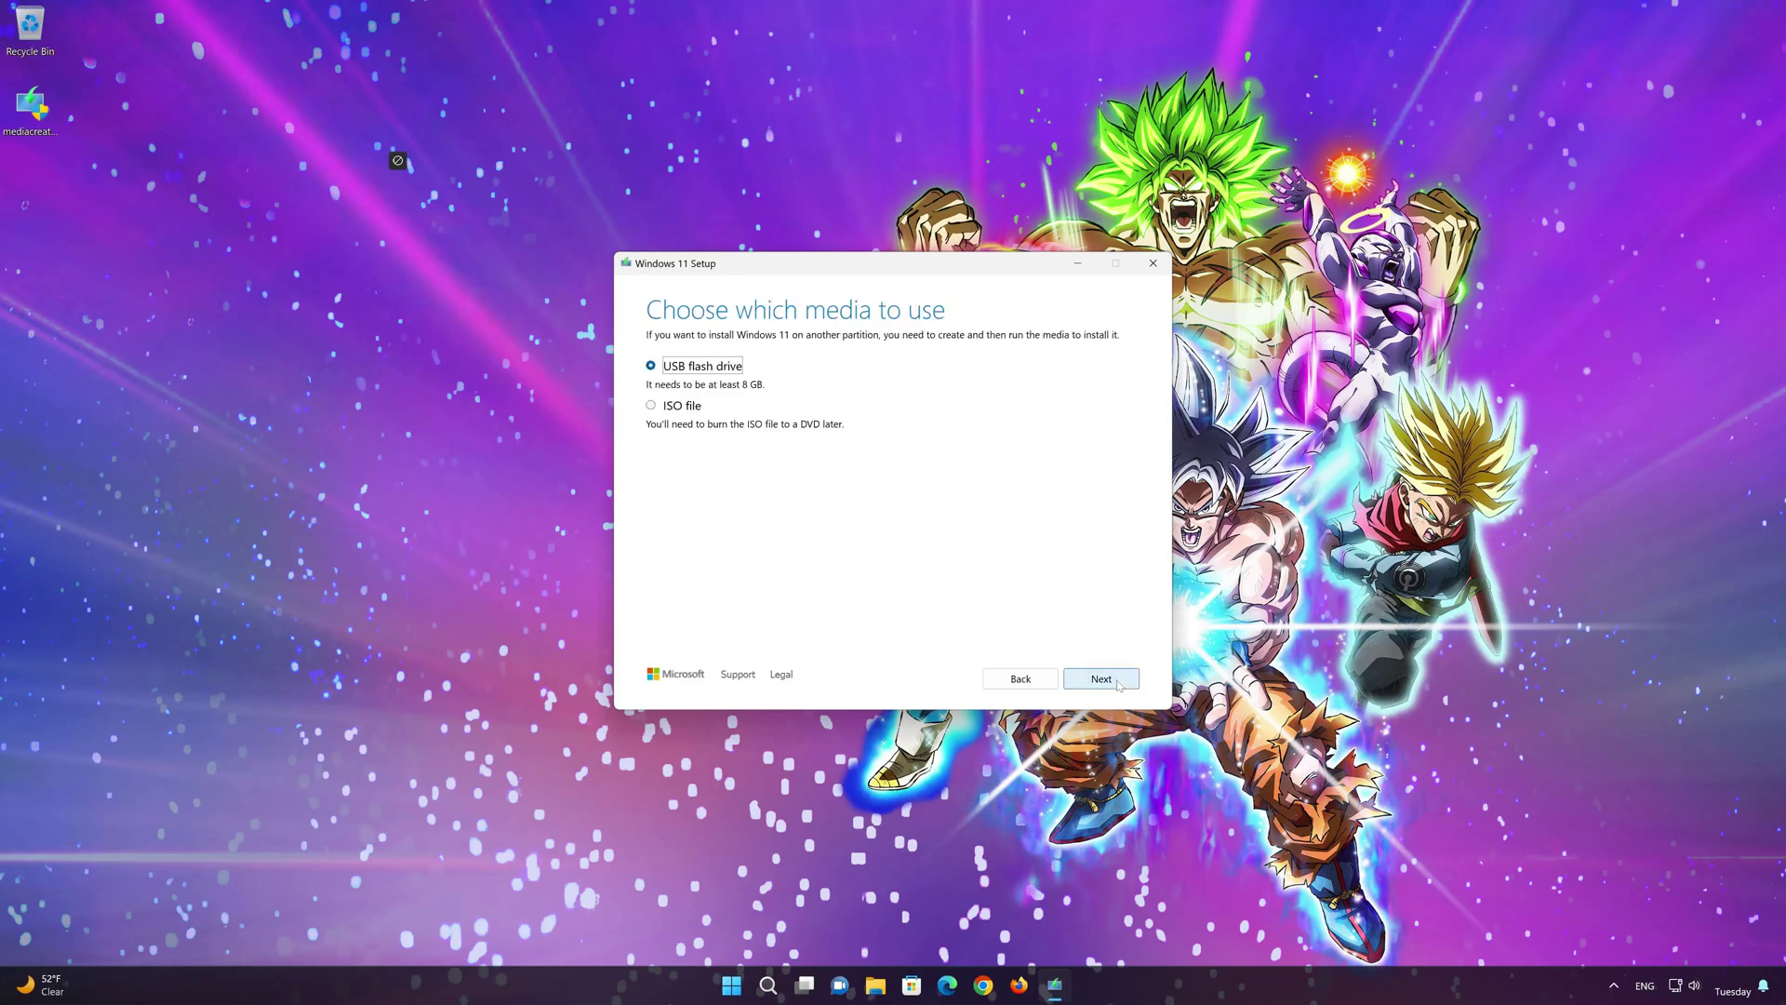
# - Create the Windows 11 media as an ISO file named Windows11 on the Desktop and finish the tool
pyautogui.click(666, 410)
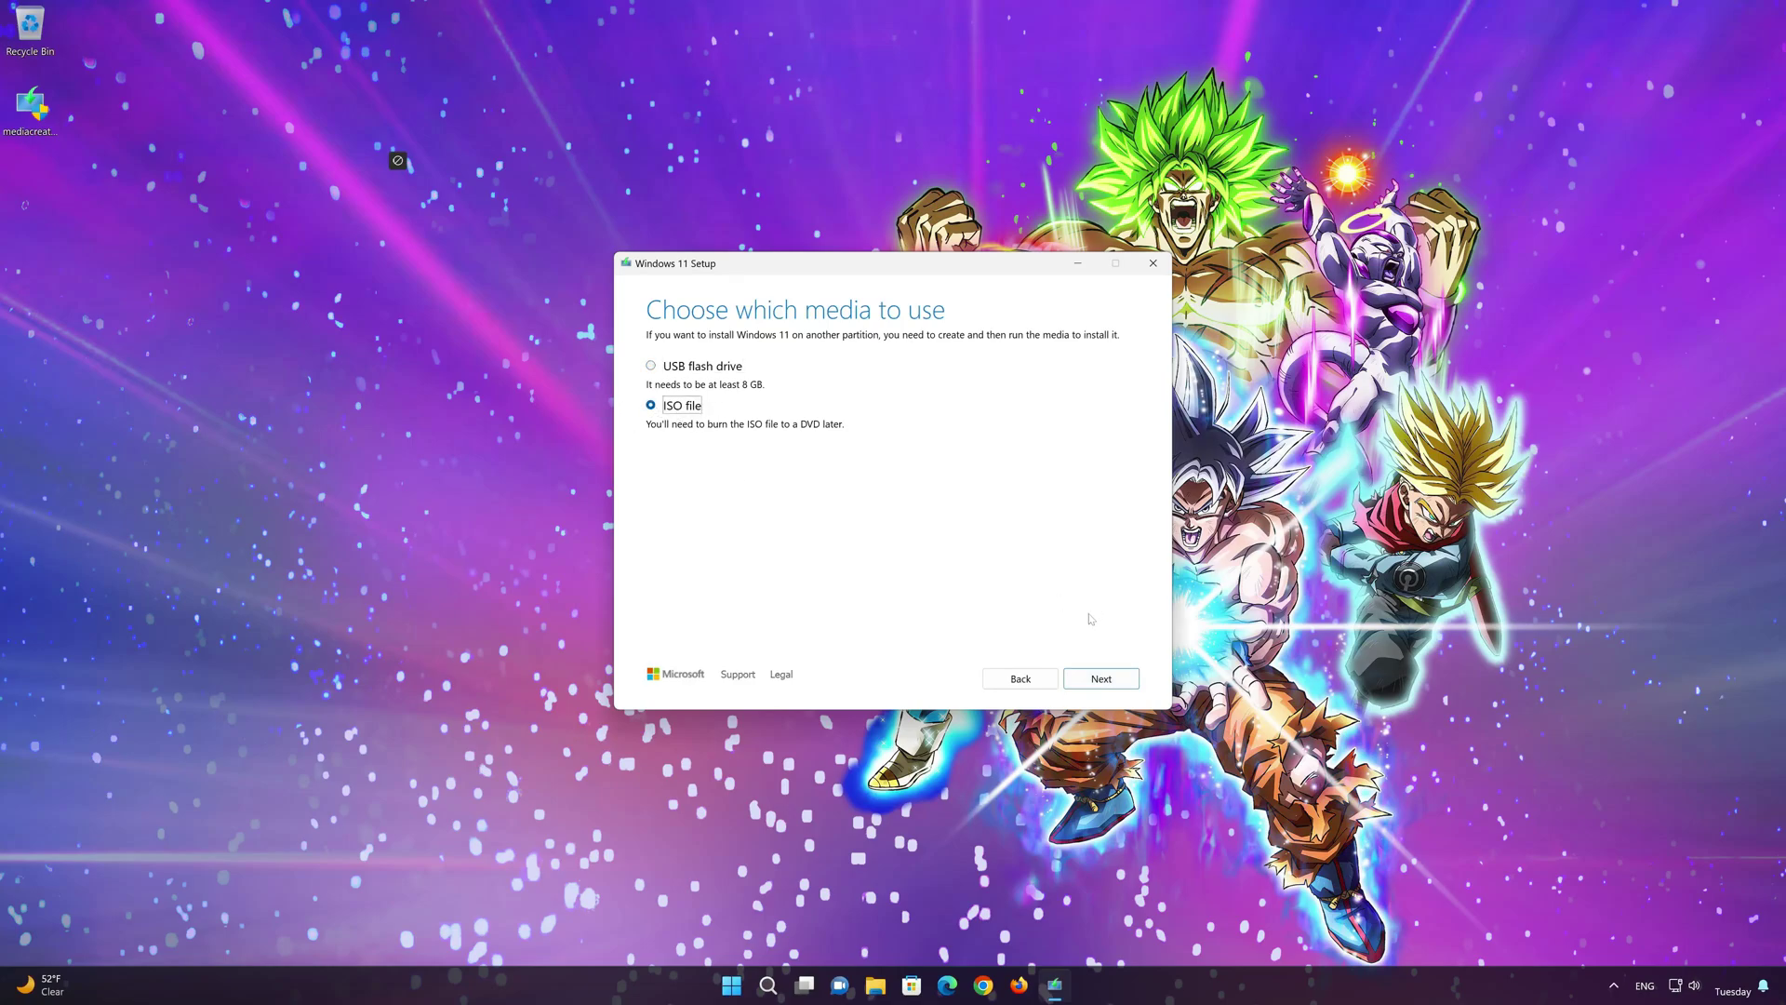
pyautogui.click(1117, 680)
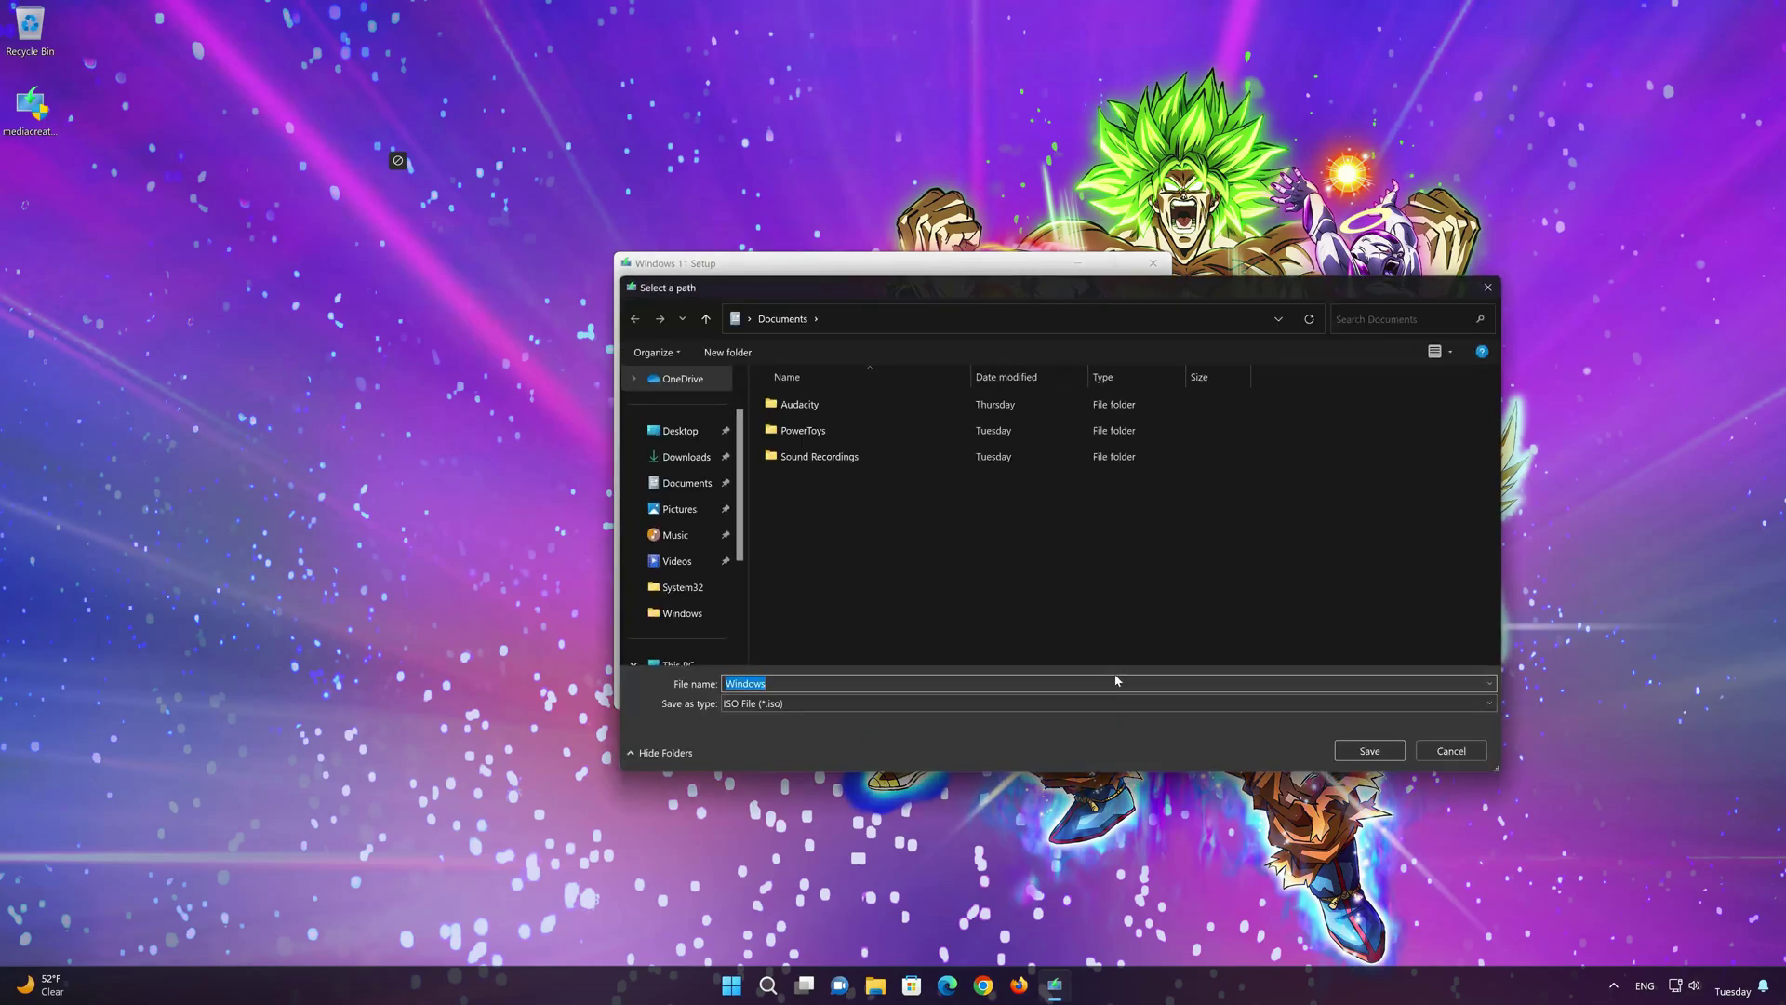
pyautogui.click(655, 434)
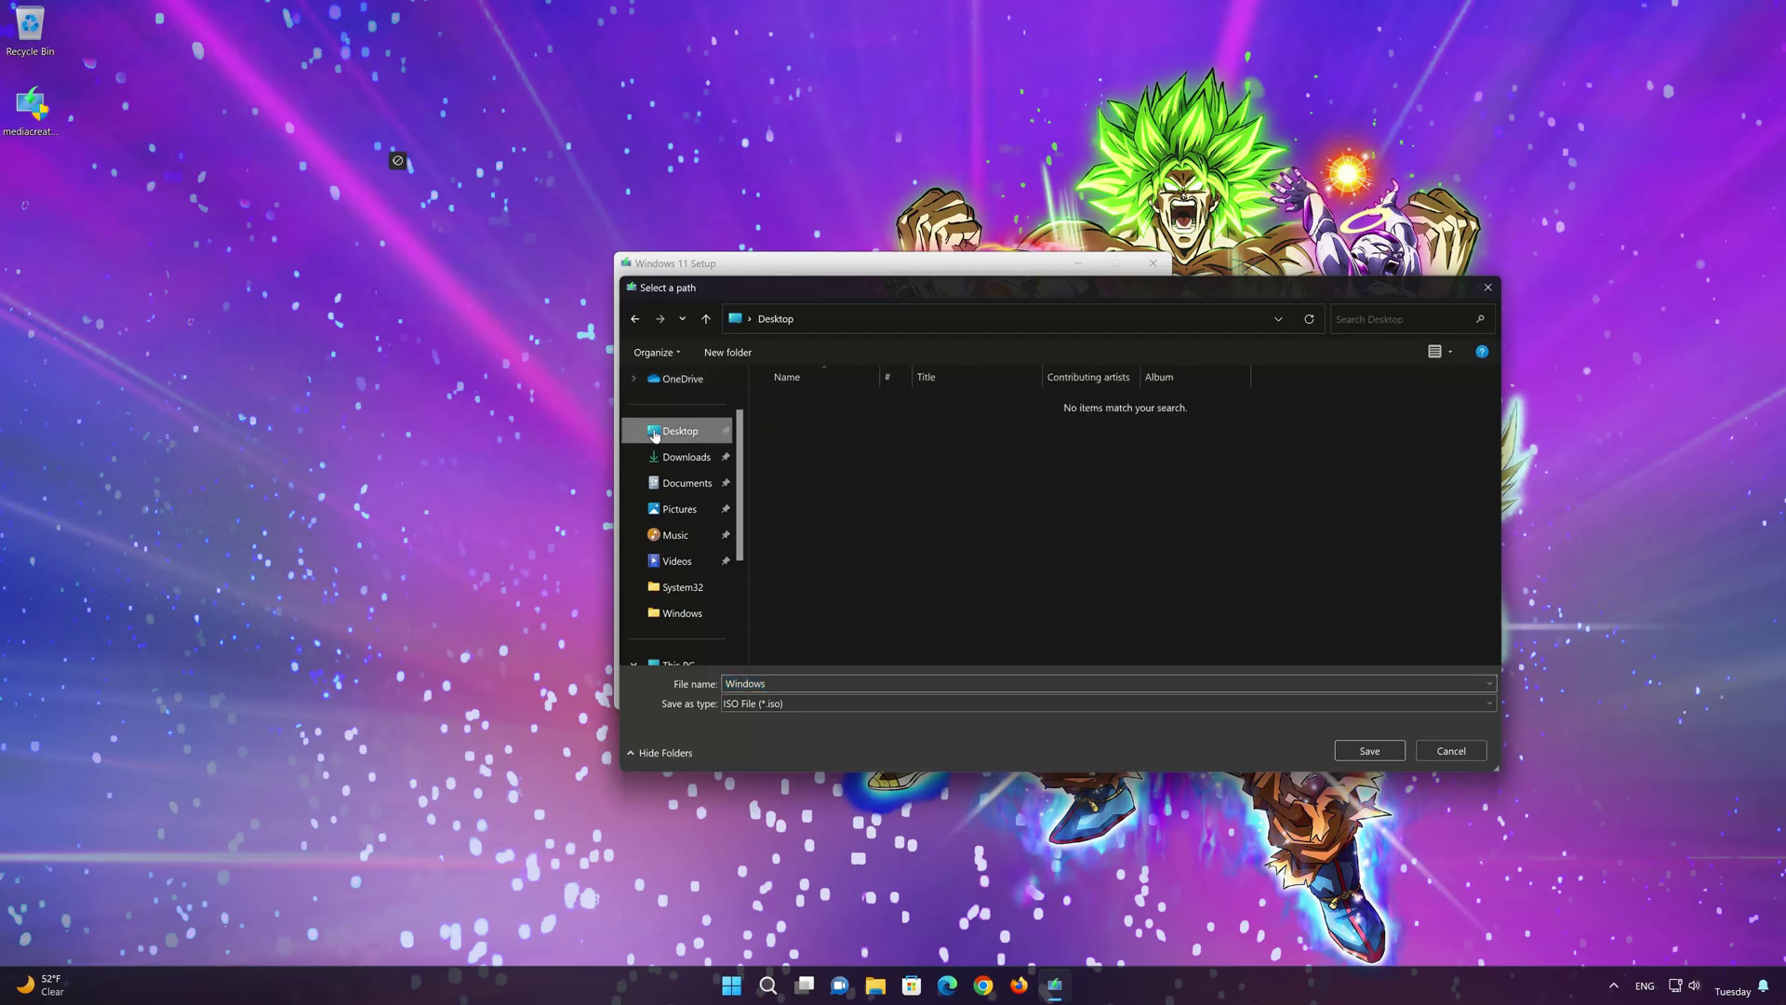
pyautogui.press('Tab')
pyautogui.press('End')
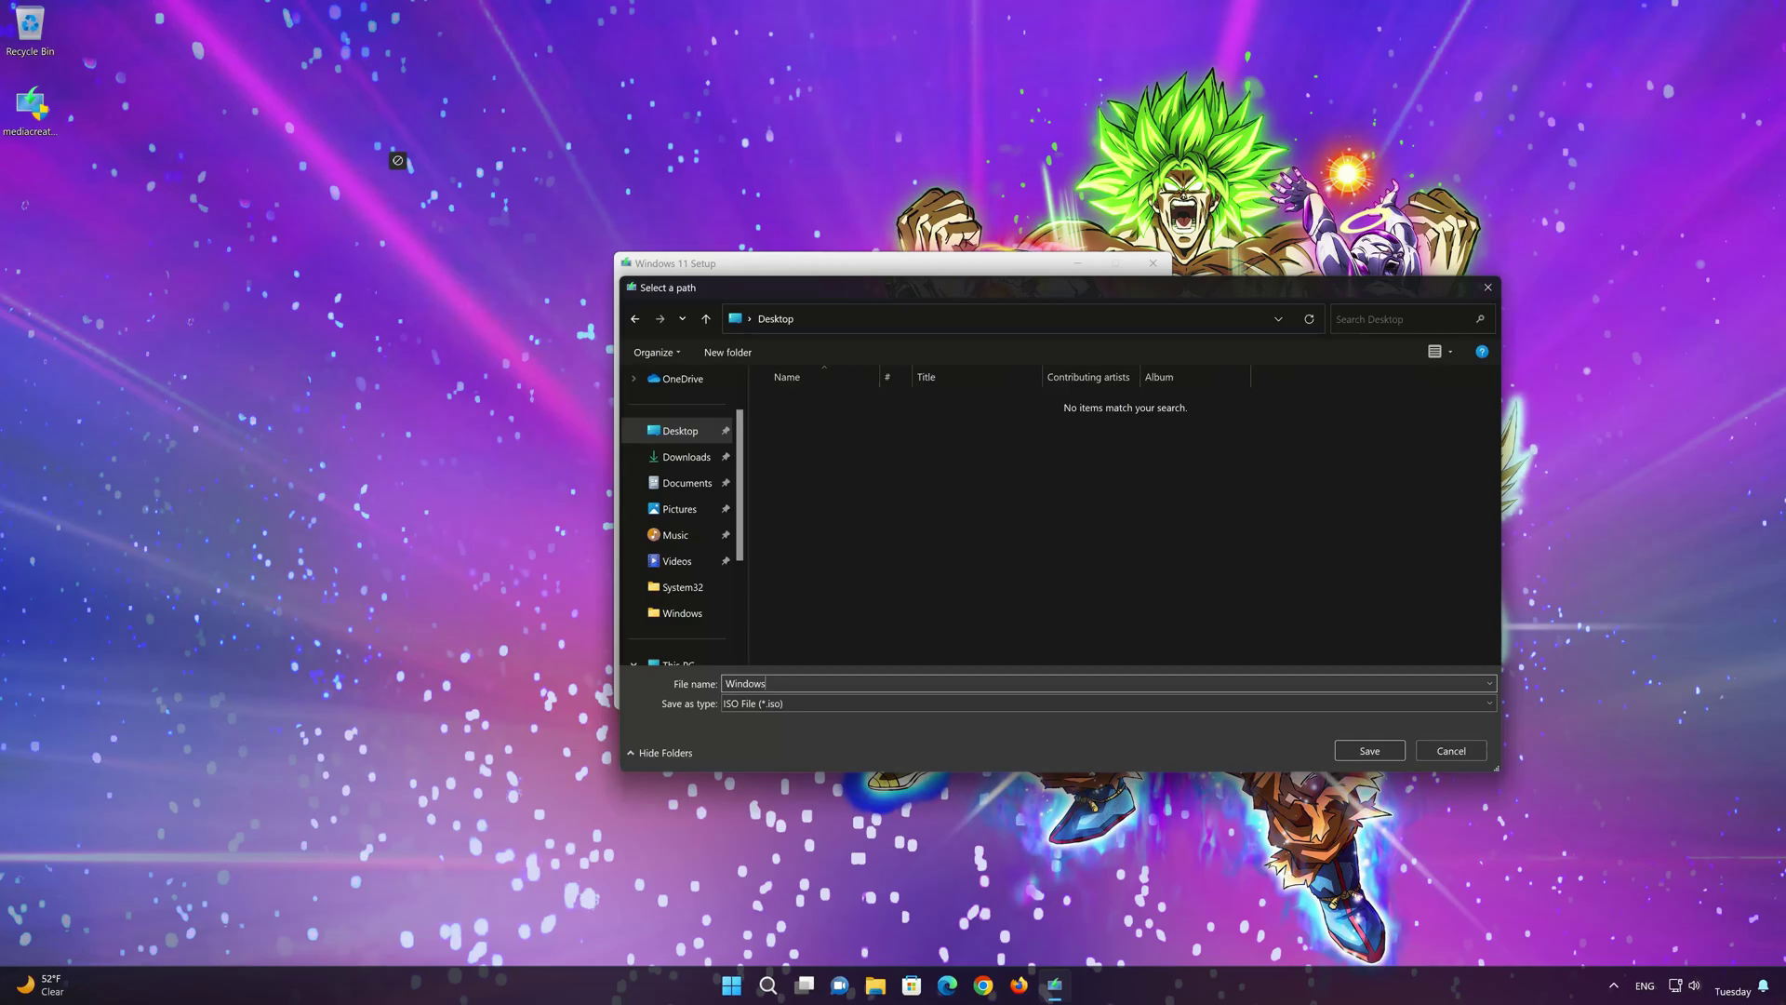
pyautogui.write('11')
pyautogui.click(1370, 750)
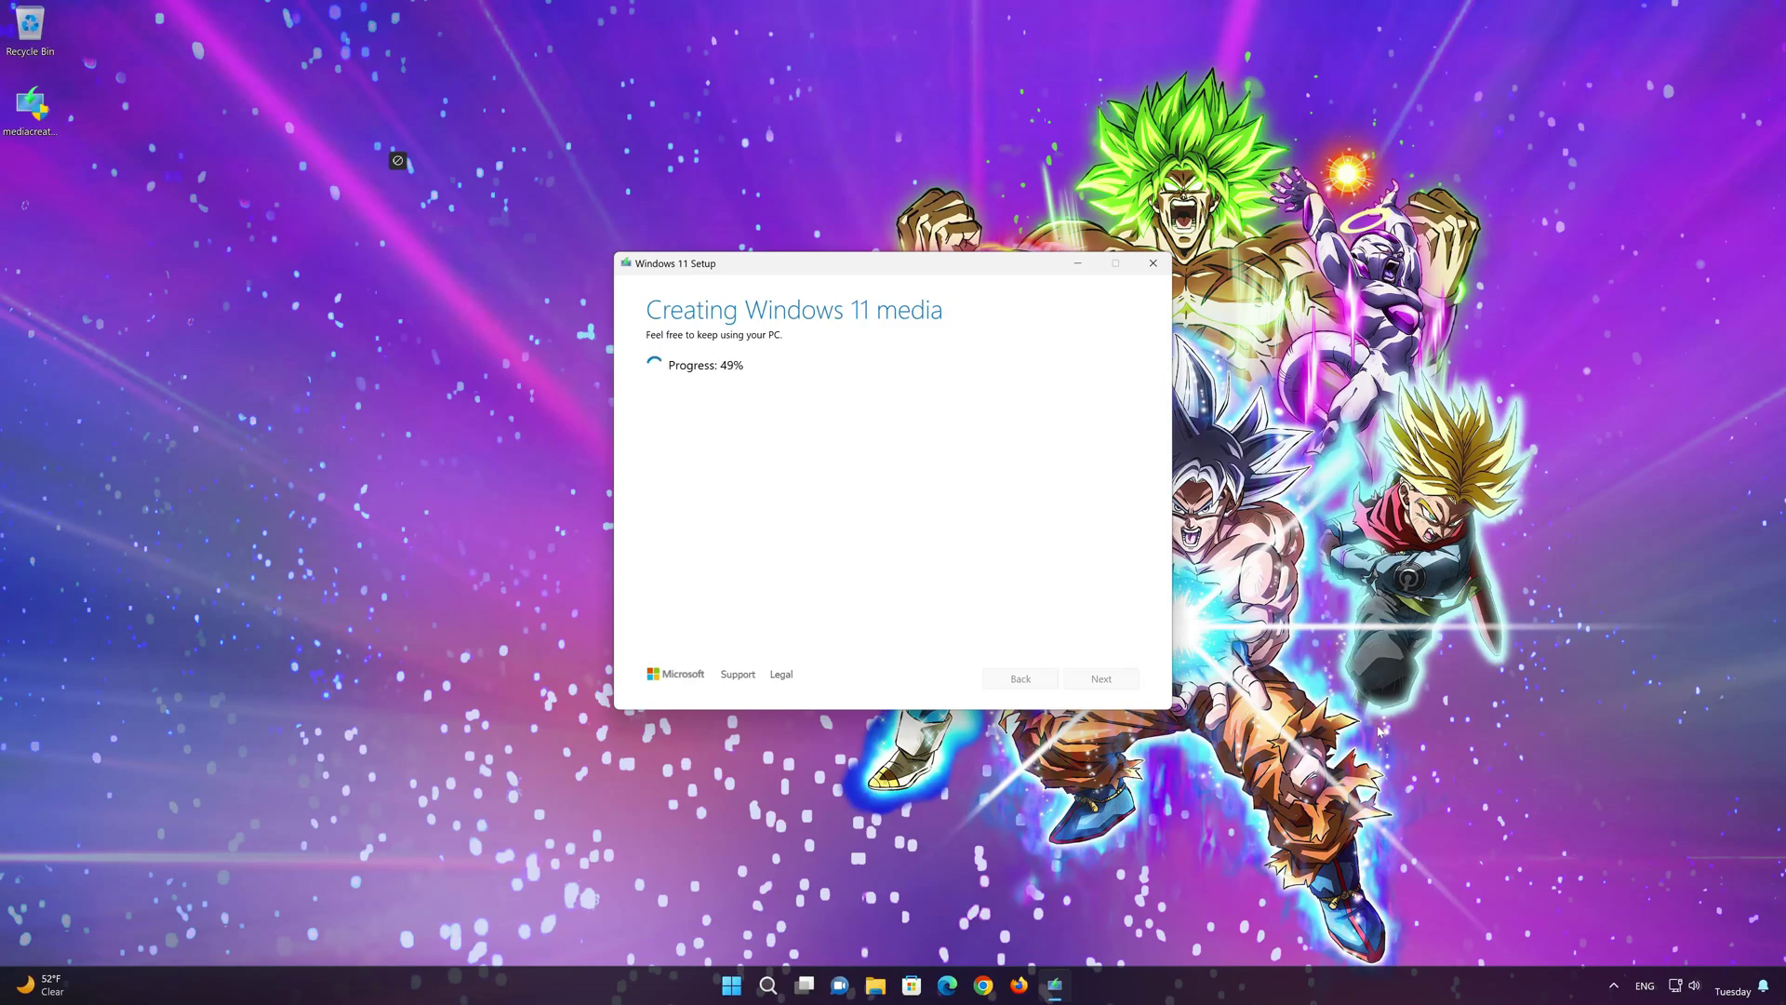
pyautogui.click(1100, 679)
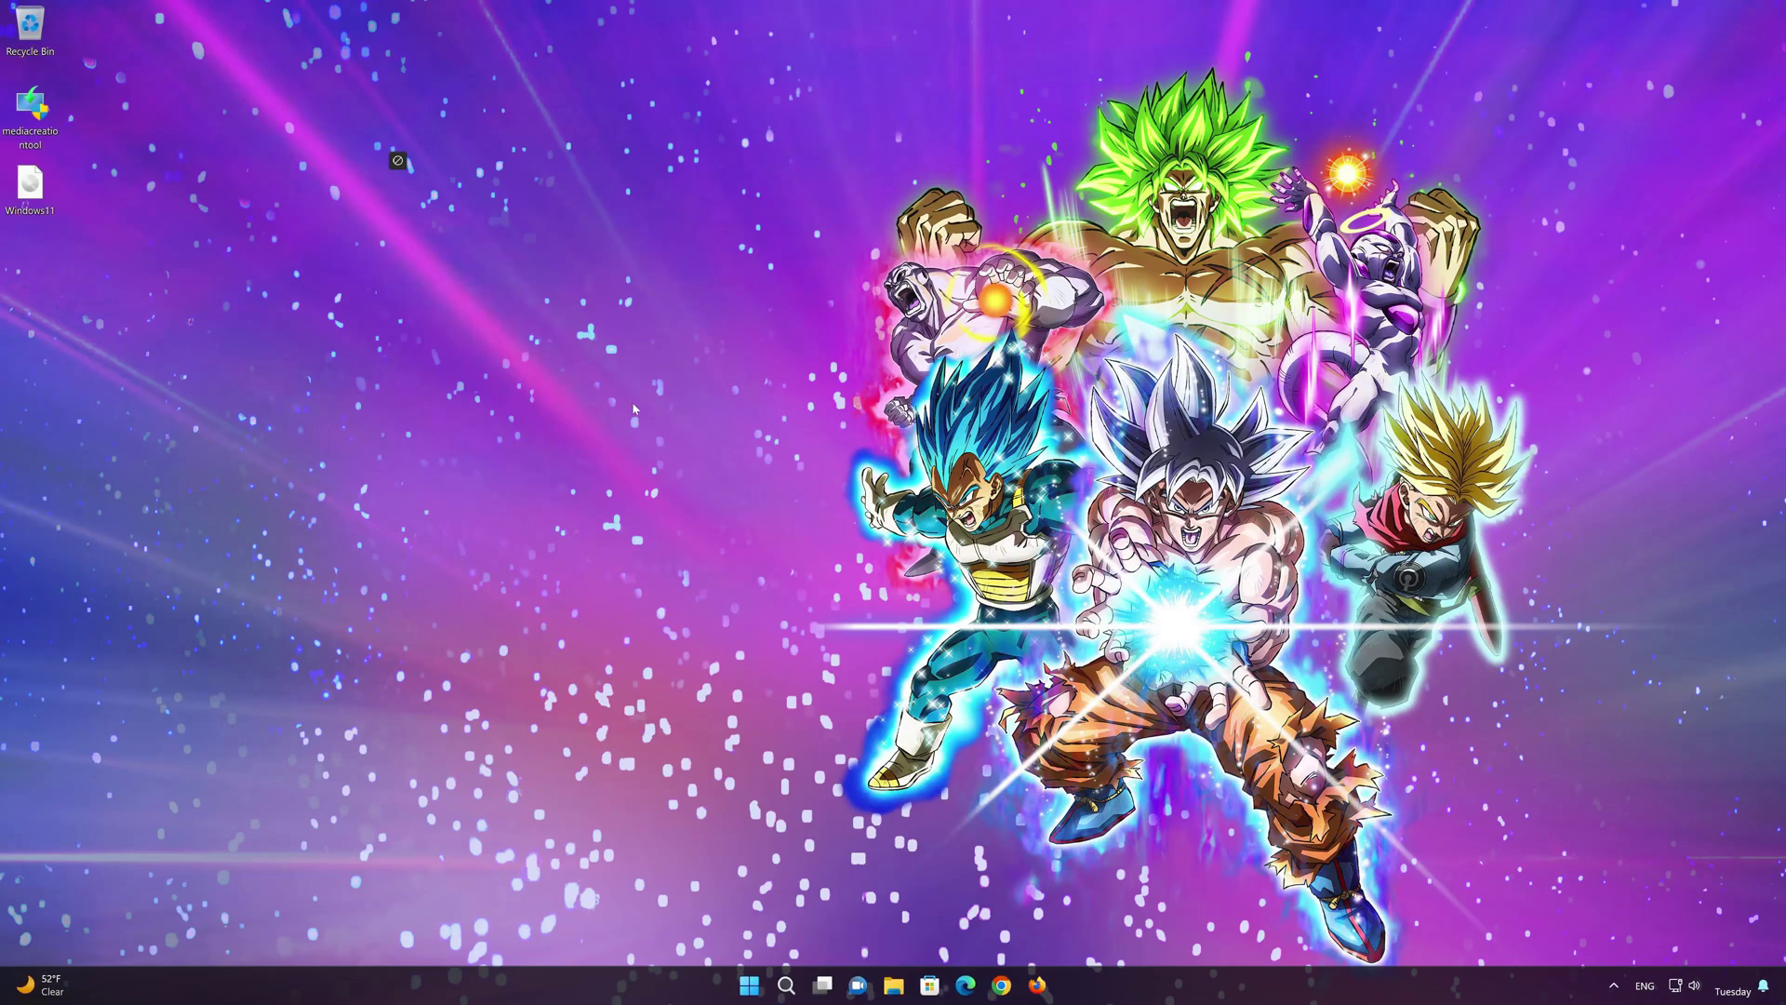
# - Open the Windows11 disk image and start its setup, allowing changes to the device and continuing to the license terms
pyautogui.click(31, 197)
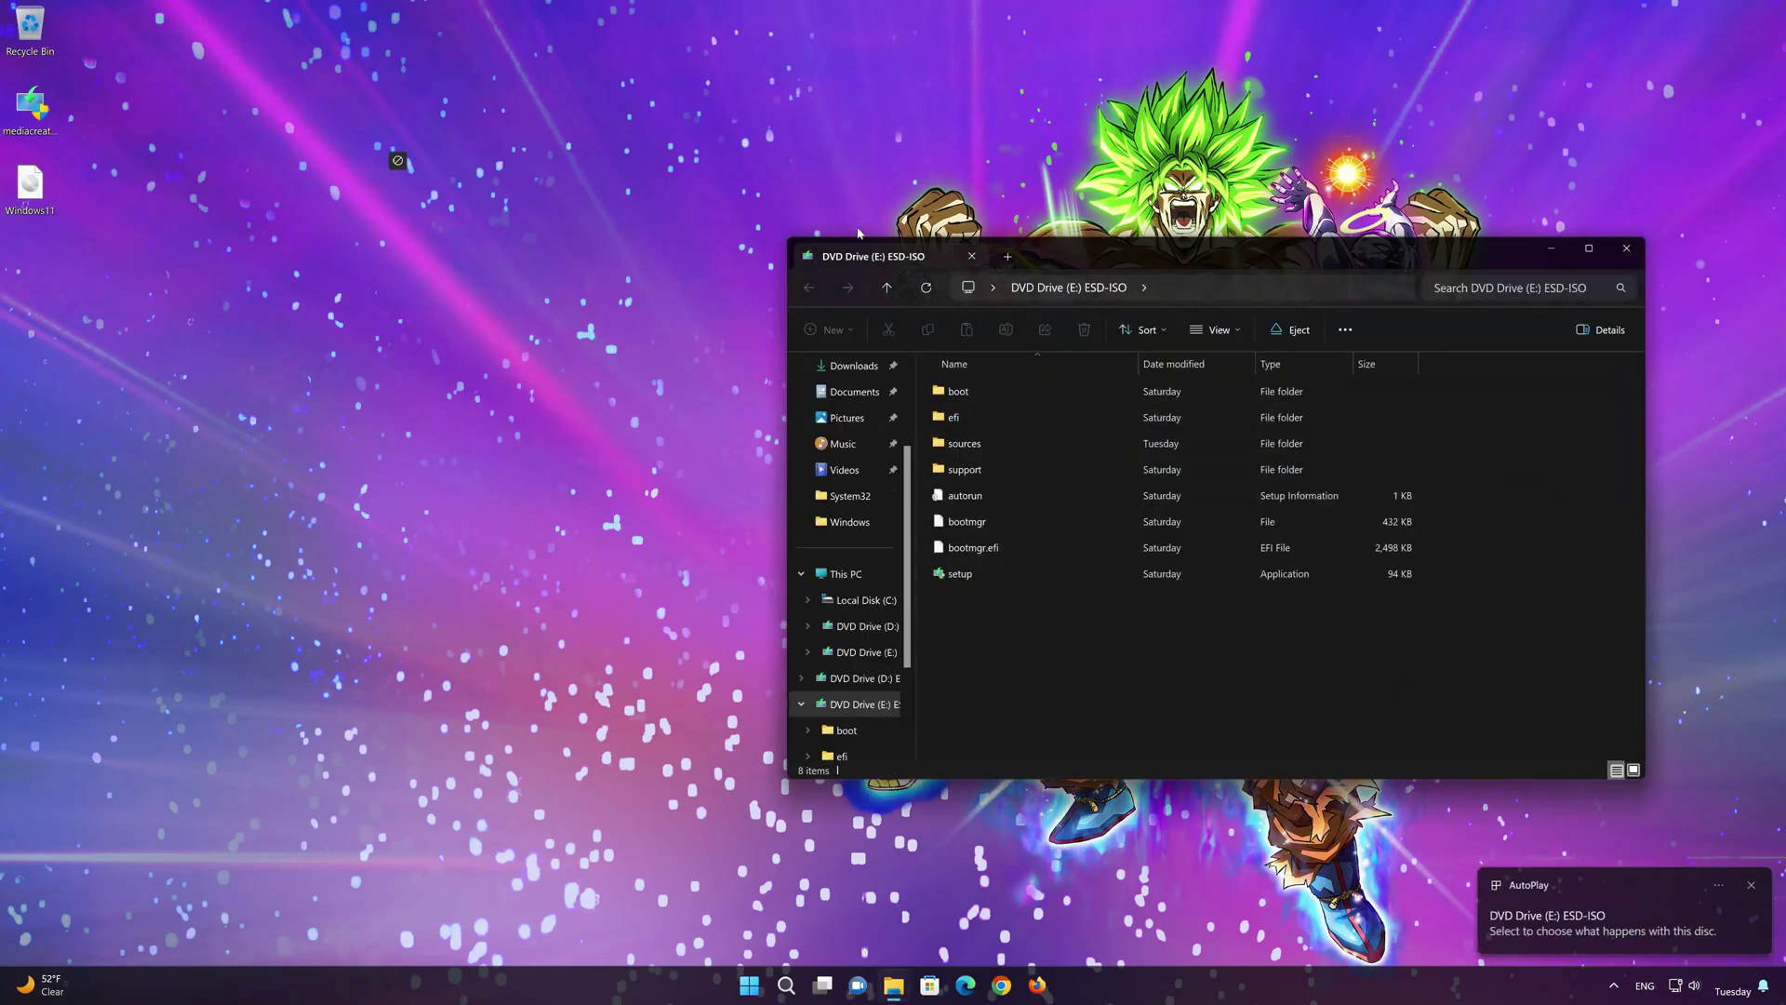
pyautogui.moveTo(1088, 248); pyautogui.dragTo(909, 194)
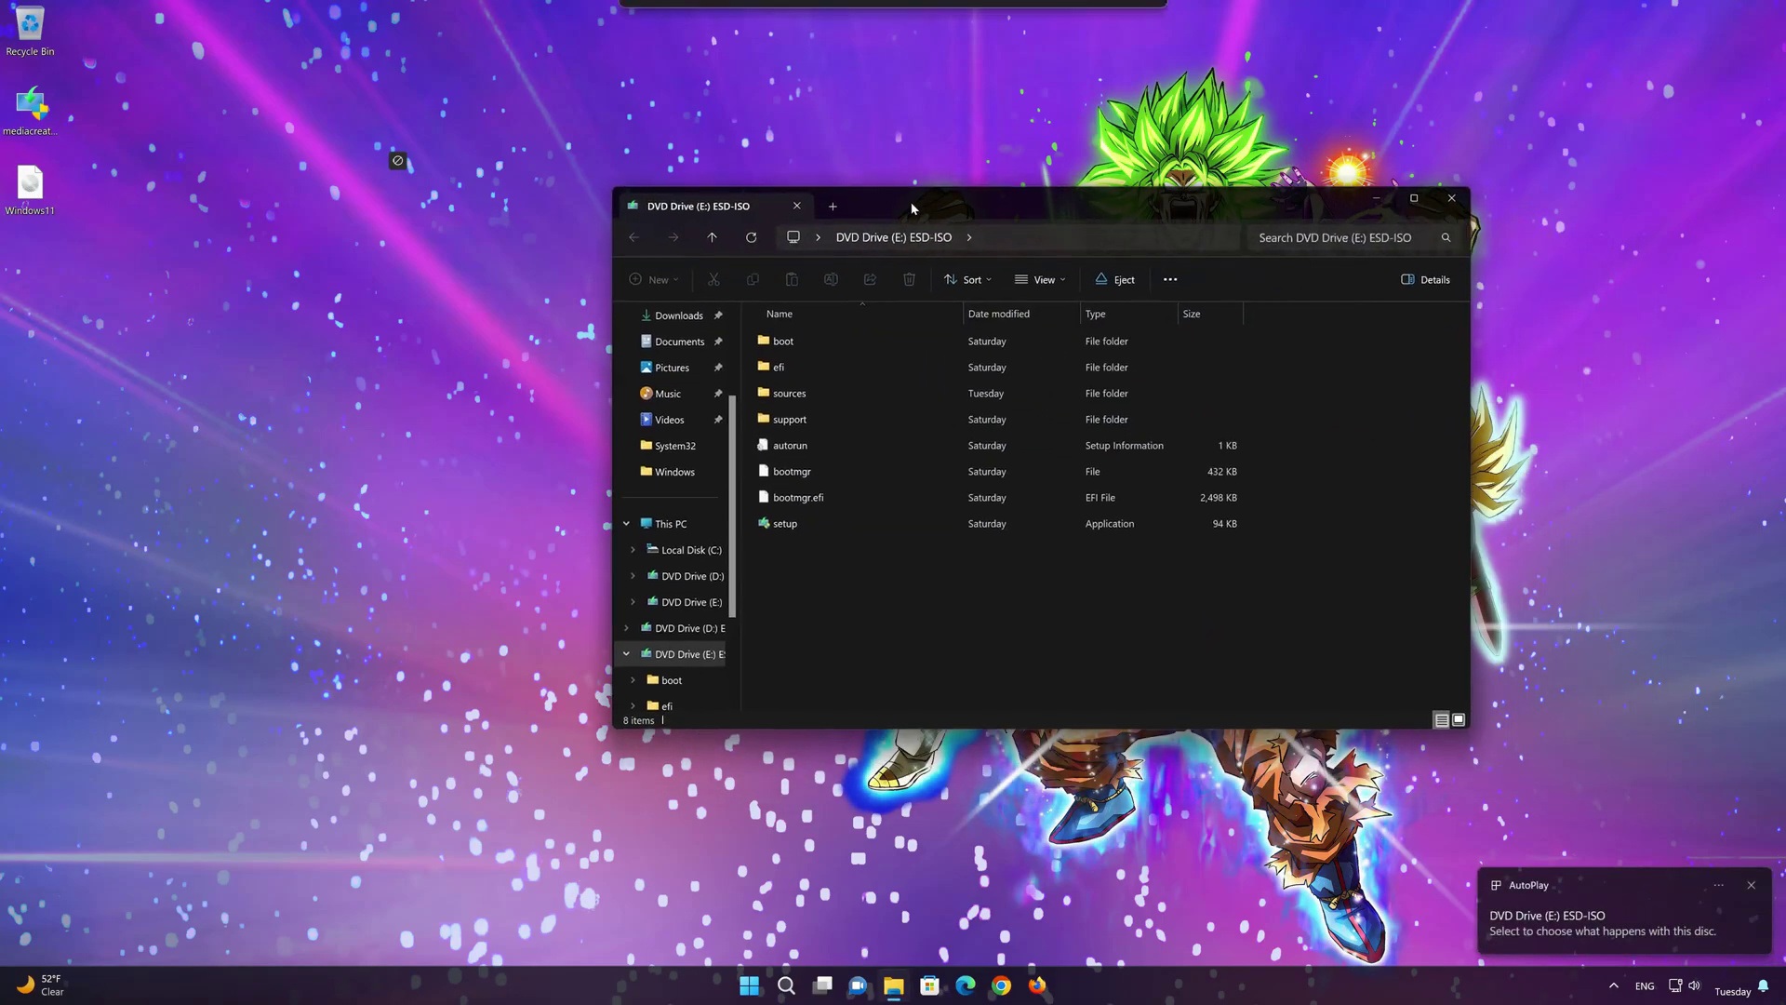
pyautogui.doubleClick(798, 520)
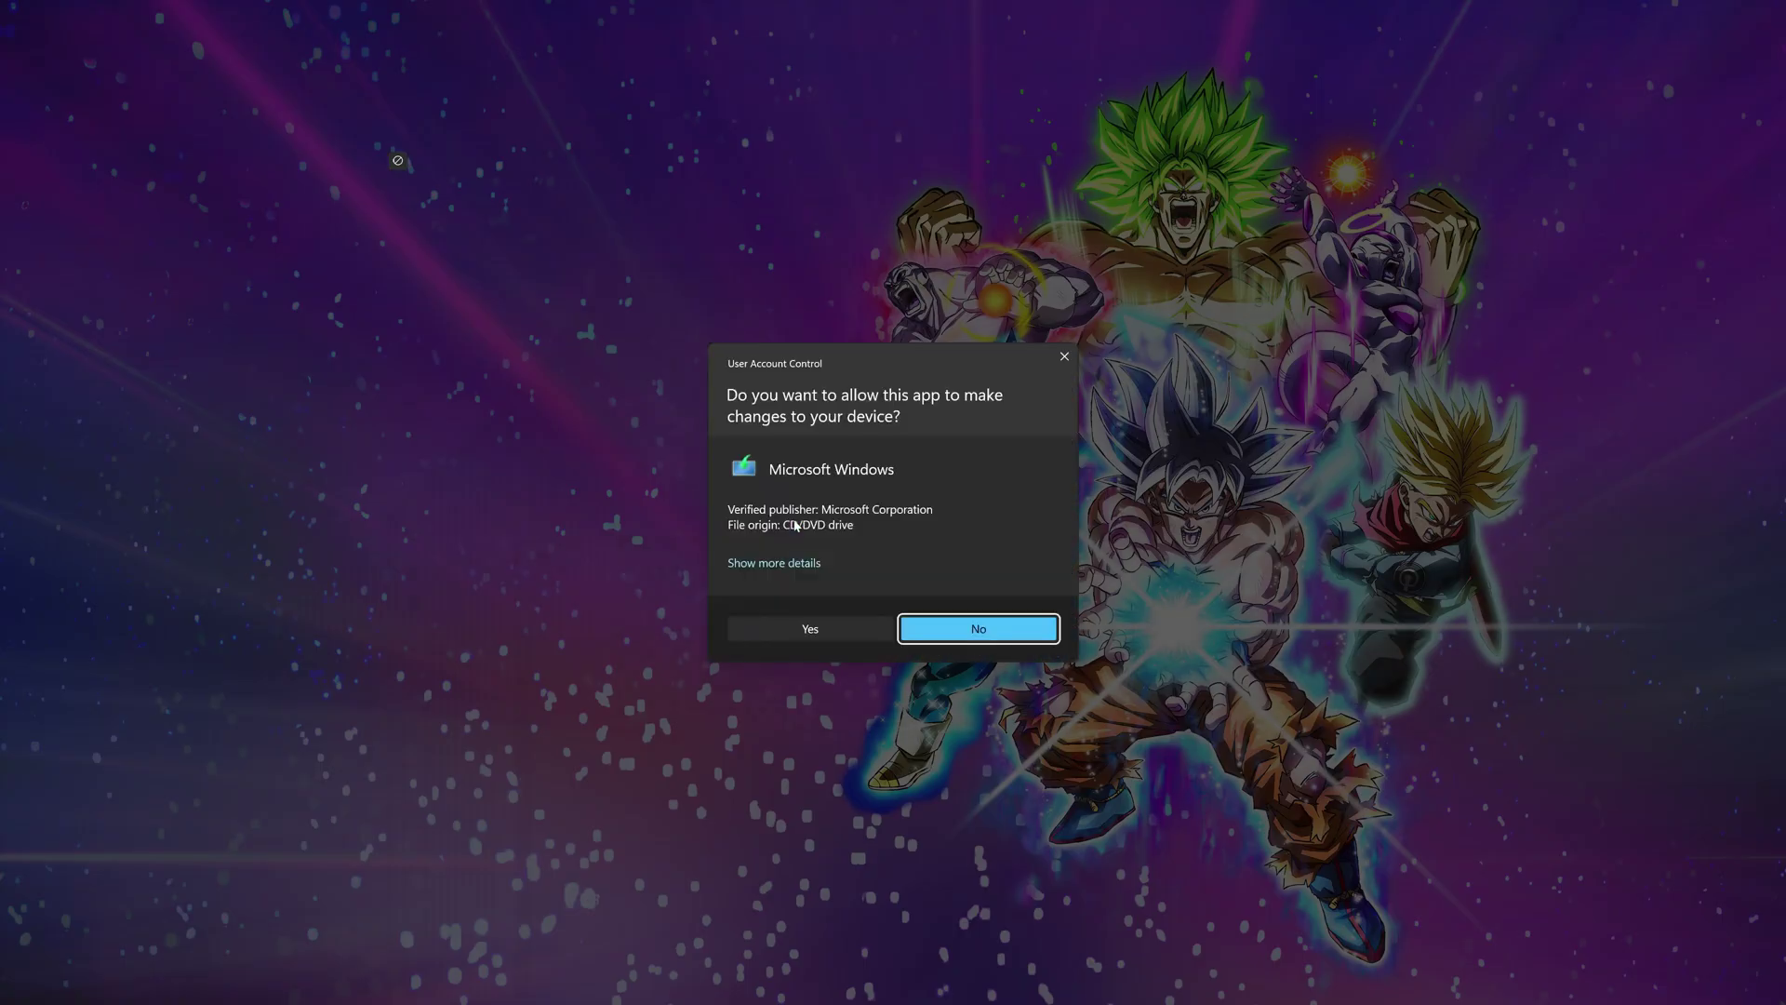
pyautogui.click(810, 631)
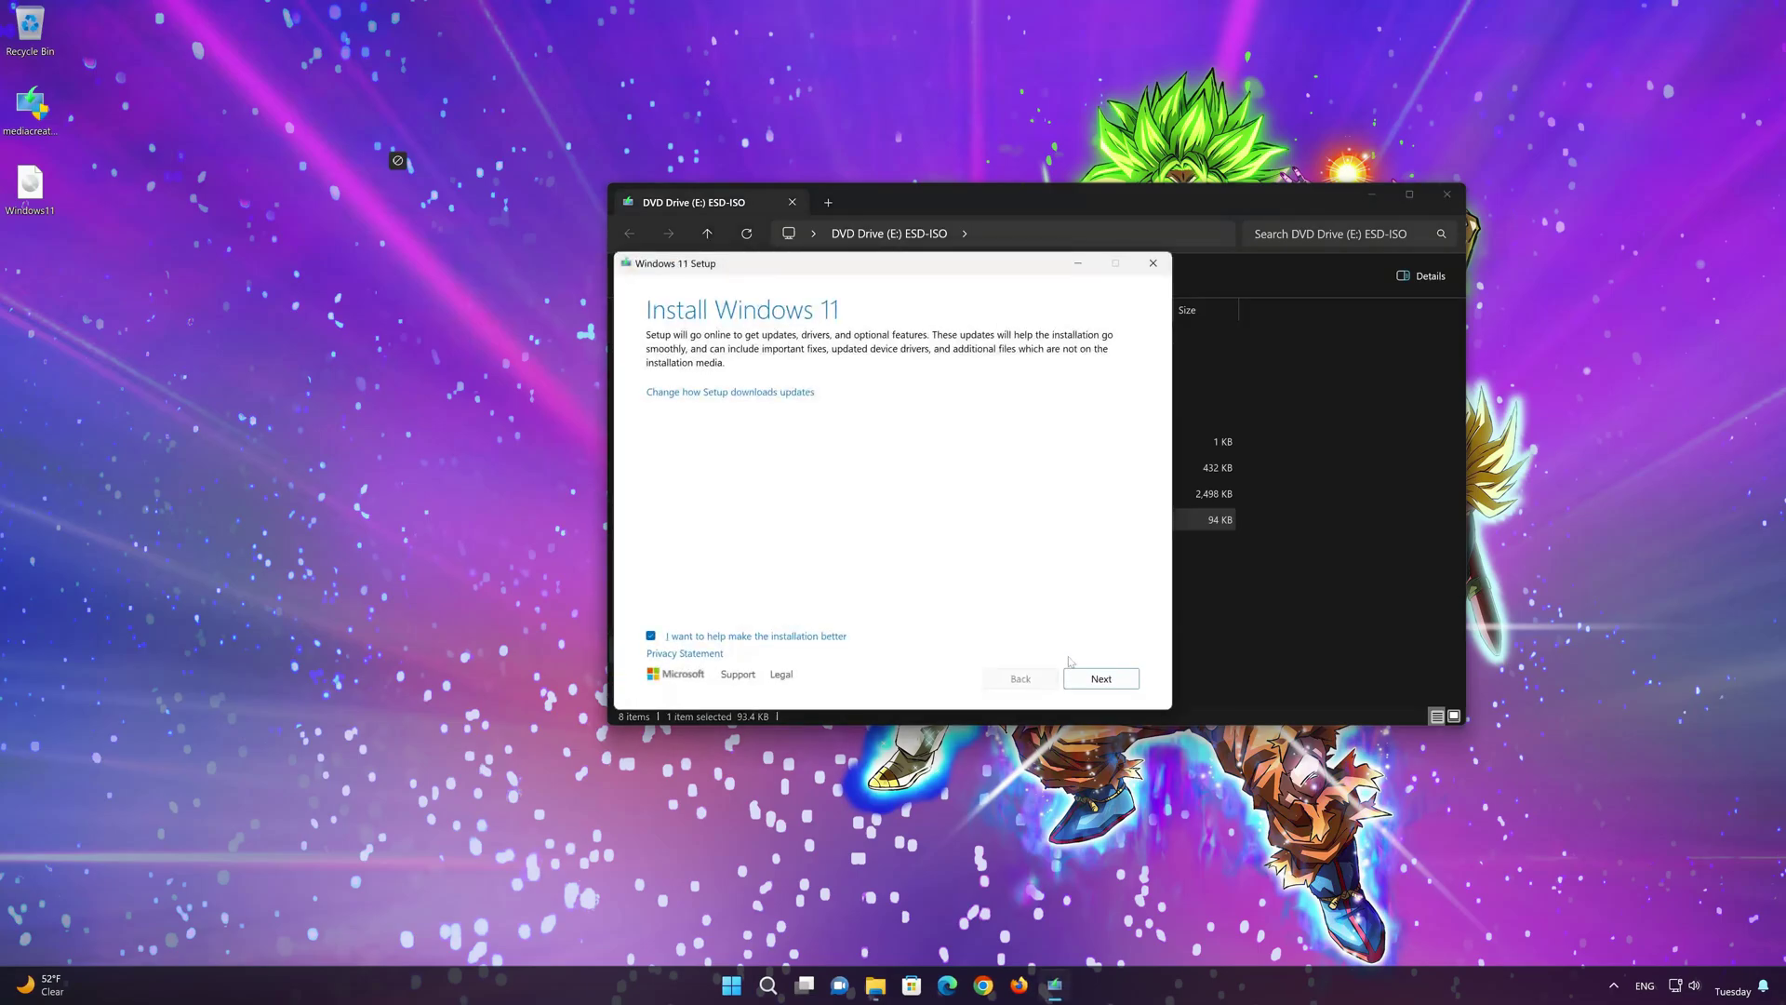
pyautogui.click(1446, 195)
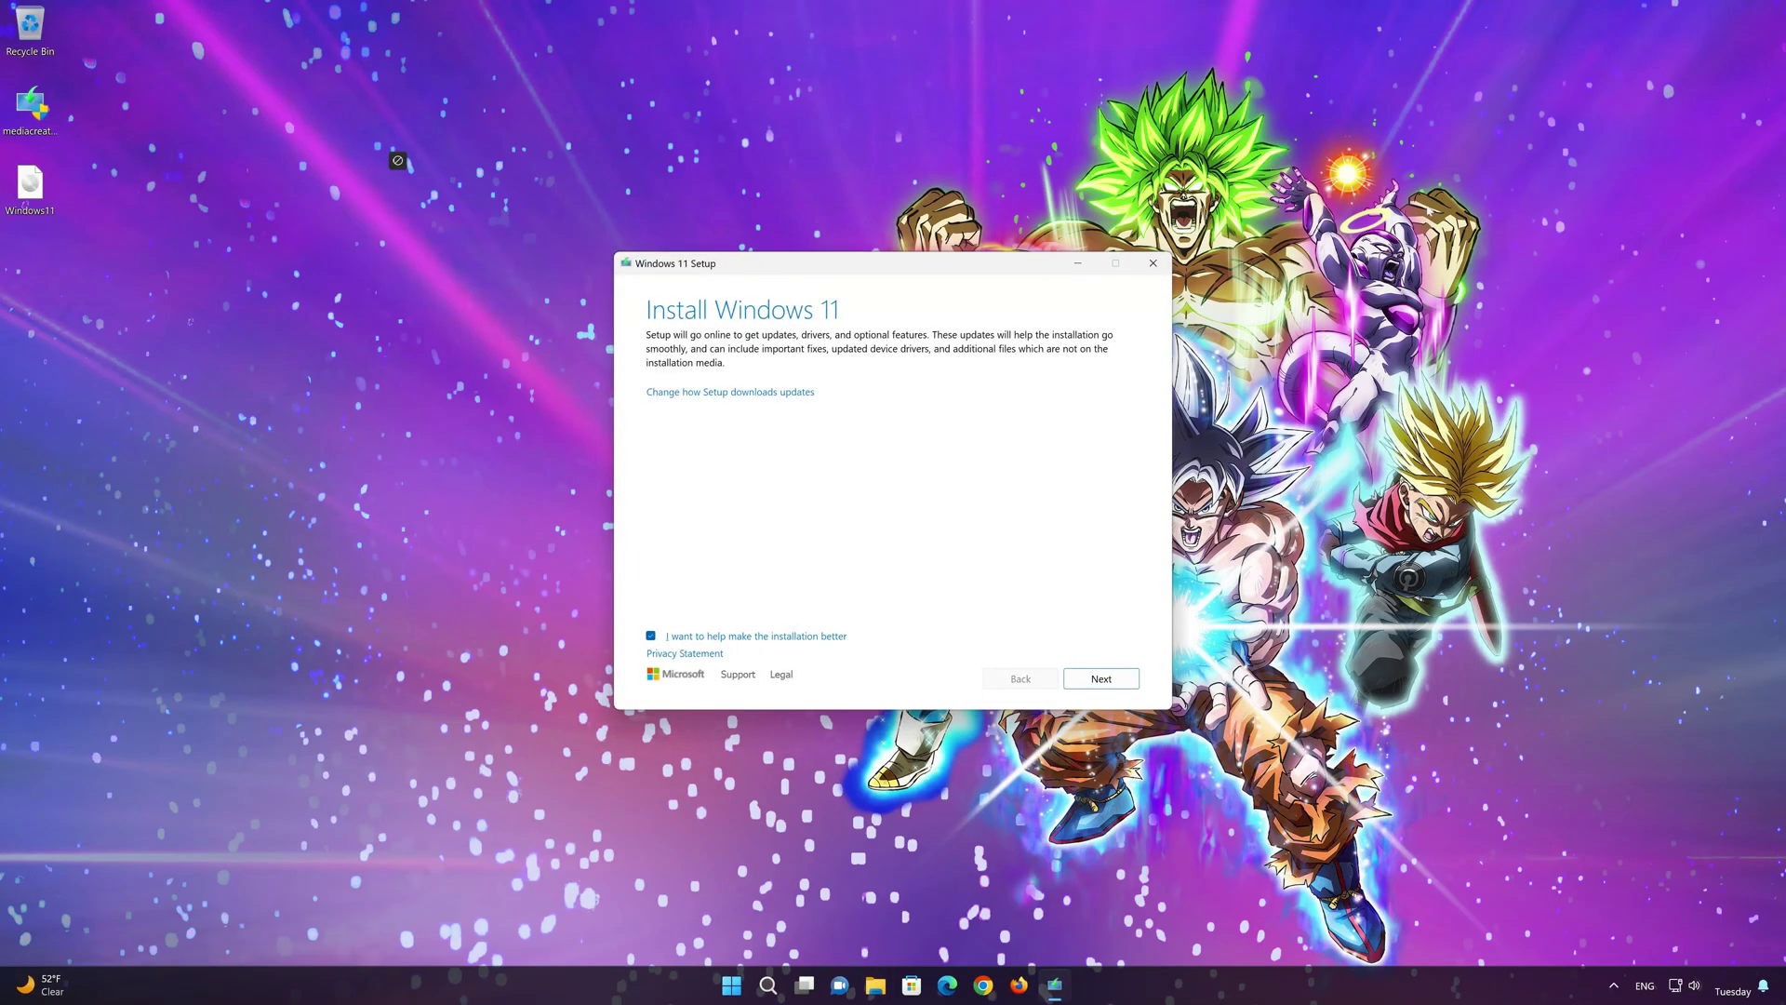
pyautogui.click(1108, 688)
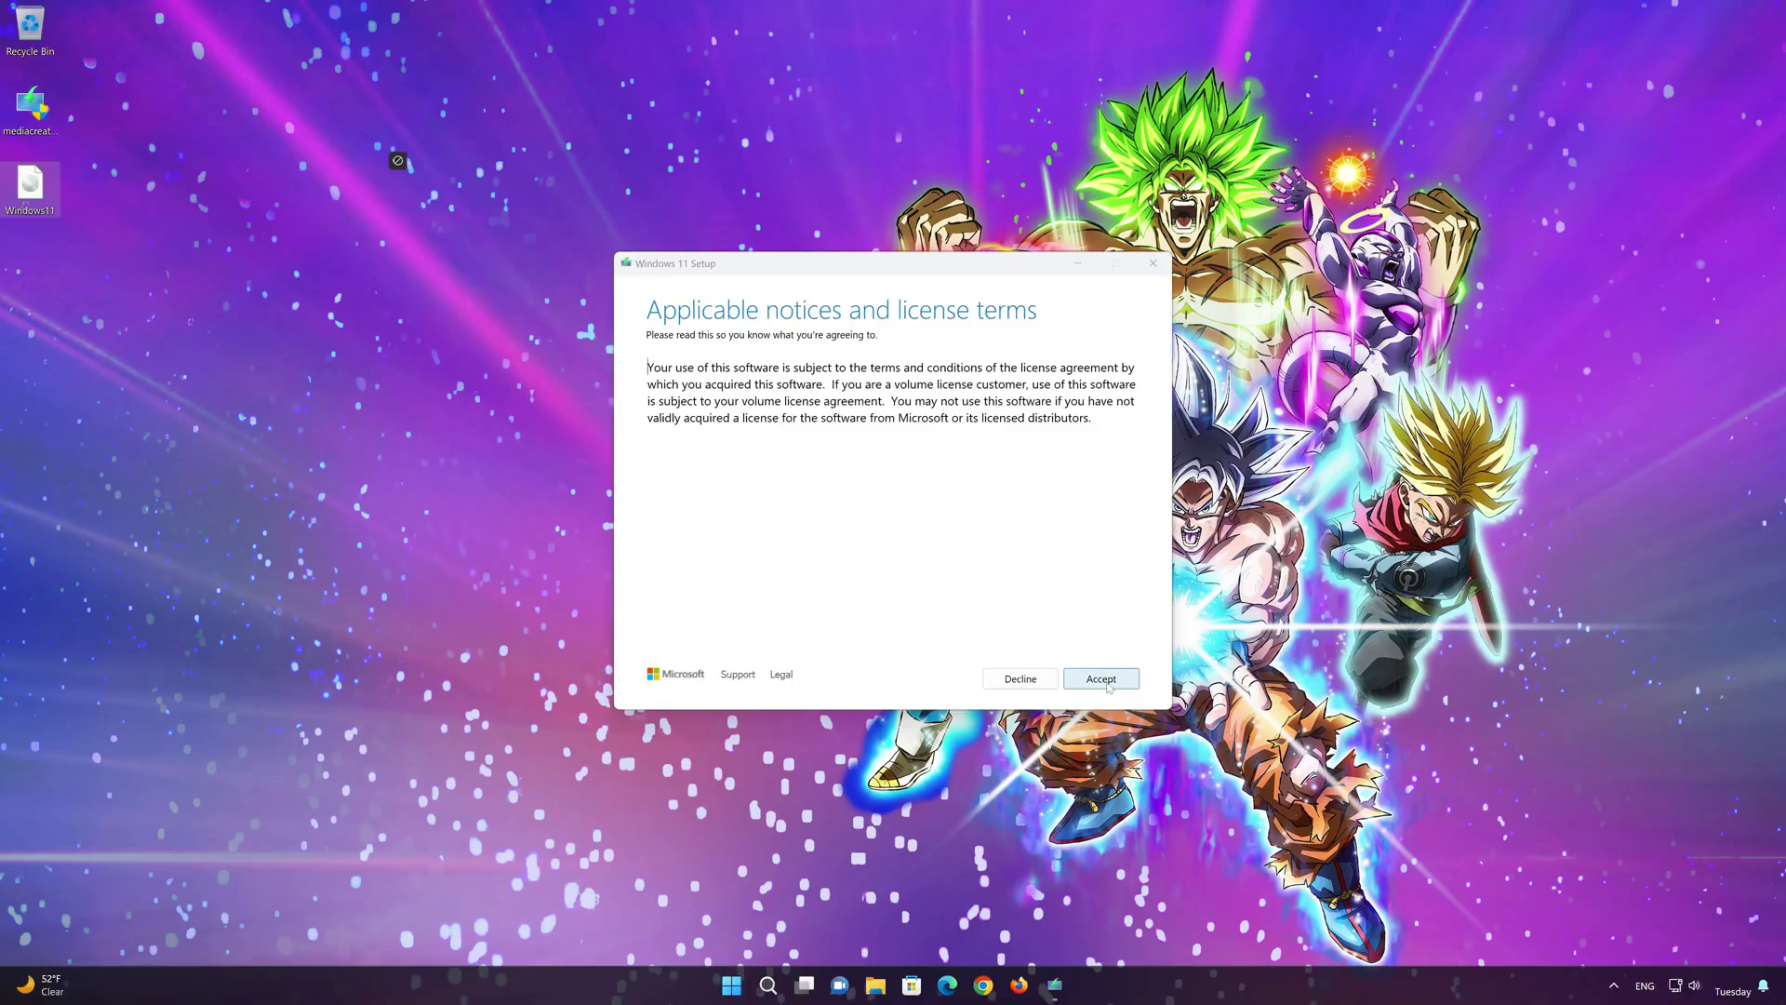
# - Accept the license terms and start installing Windows 11 Pro with personal files and apps kept
pyautogui.click(1109, 680)
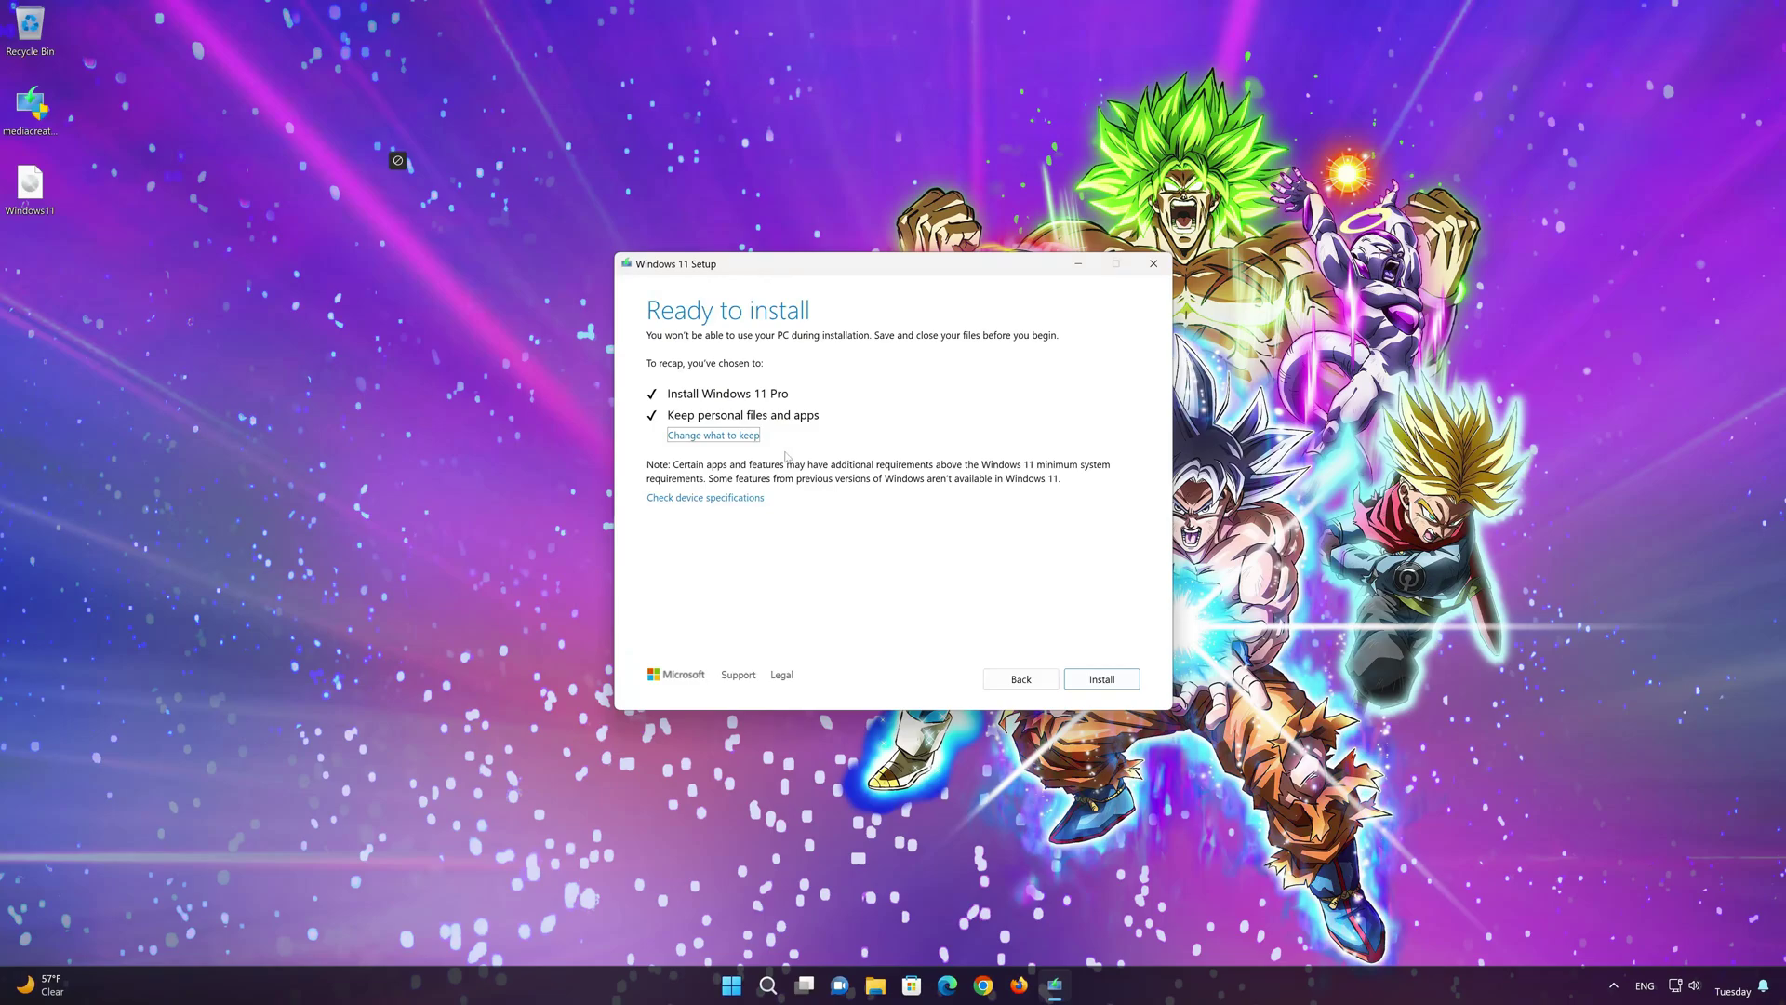
pyautogui.click(1087, 681)
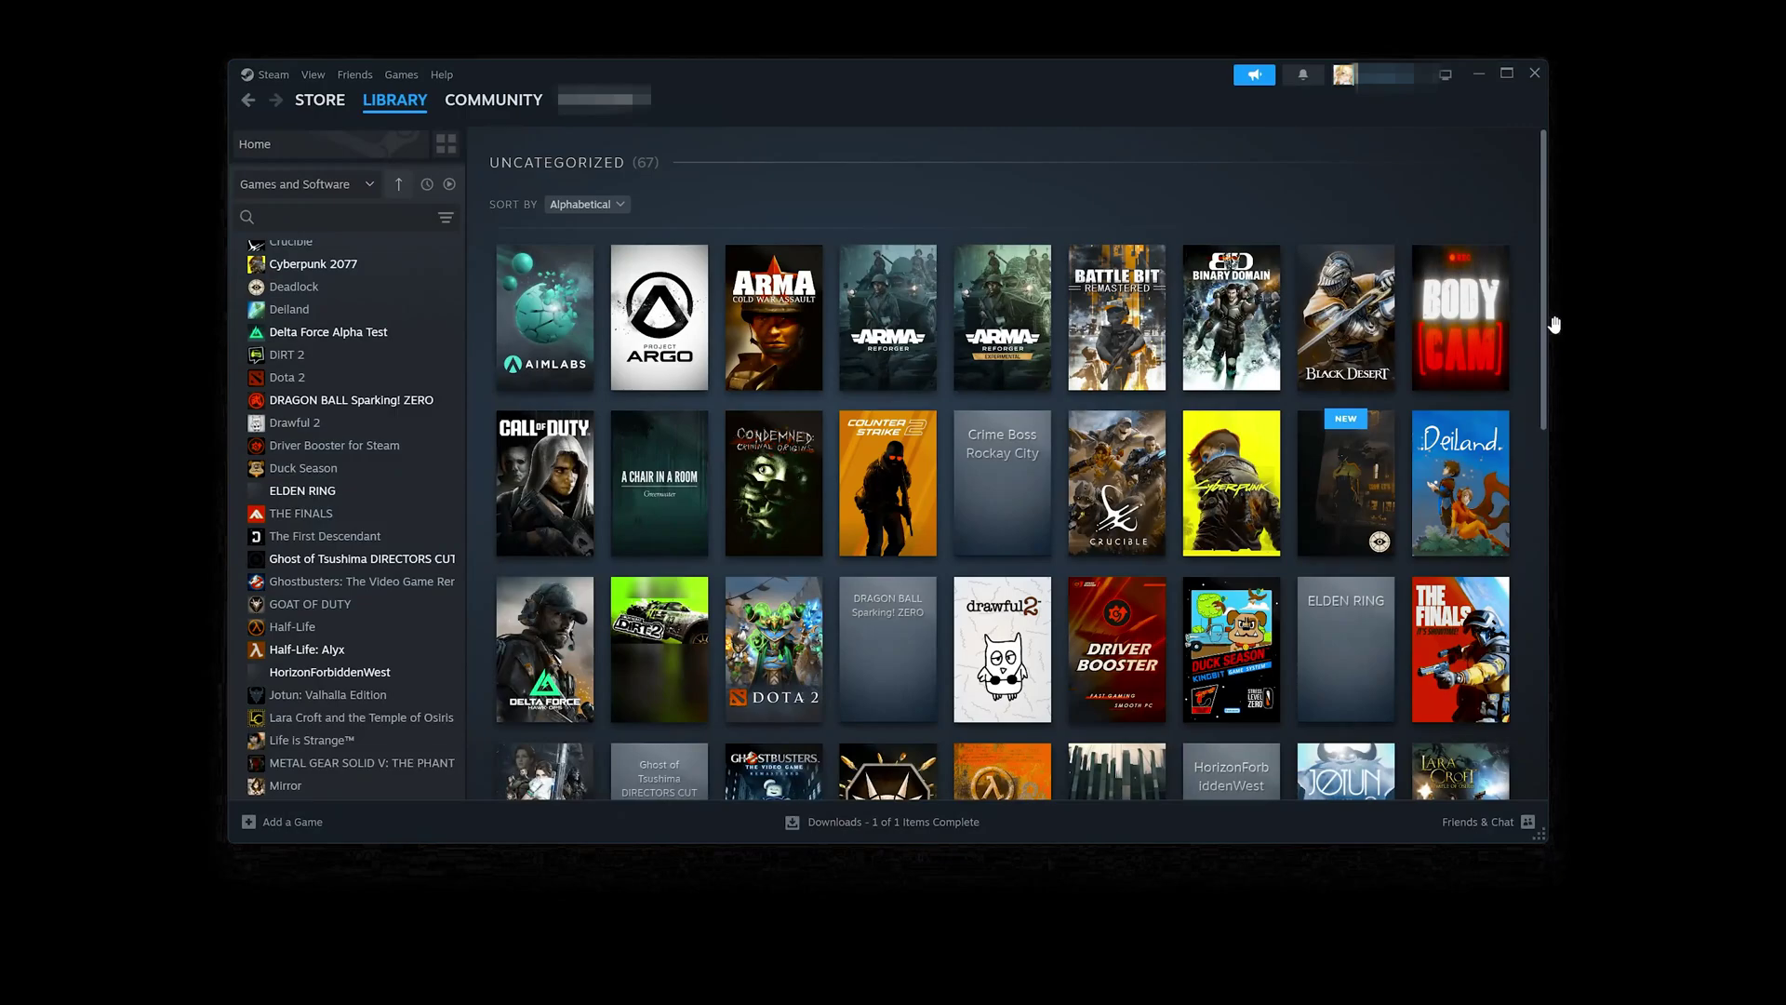
# - Launch DRAGON BALL Sparking! ZERO from the Steam library and accept the Bandai Namco privacy policy after going through it
pyautogui.doubleClick(384, 403)
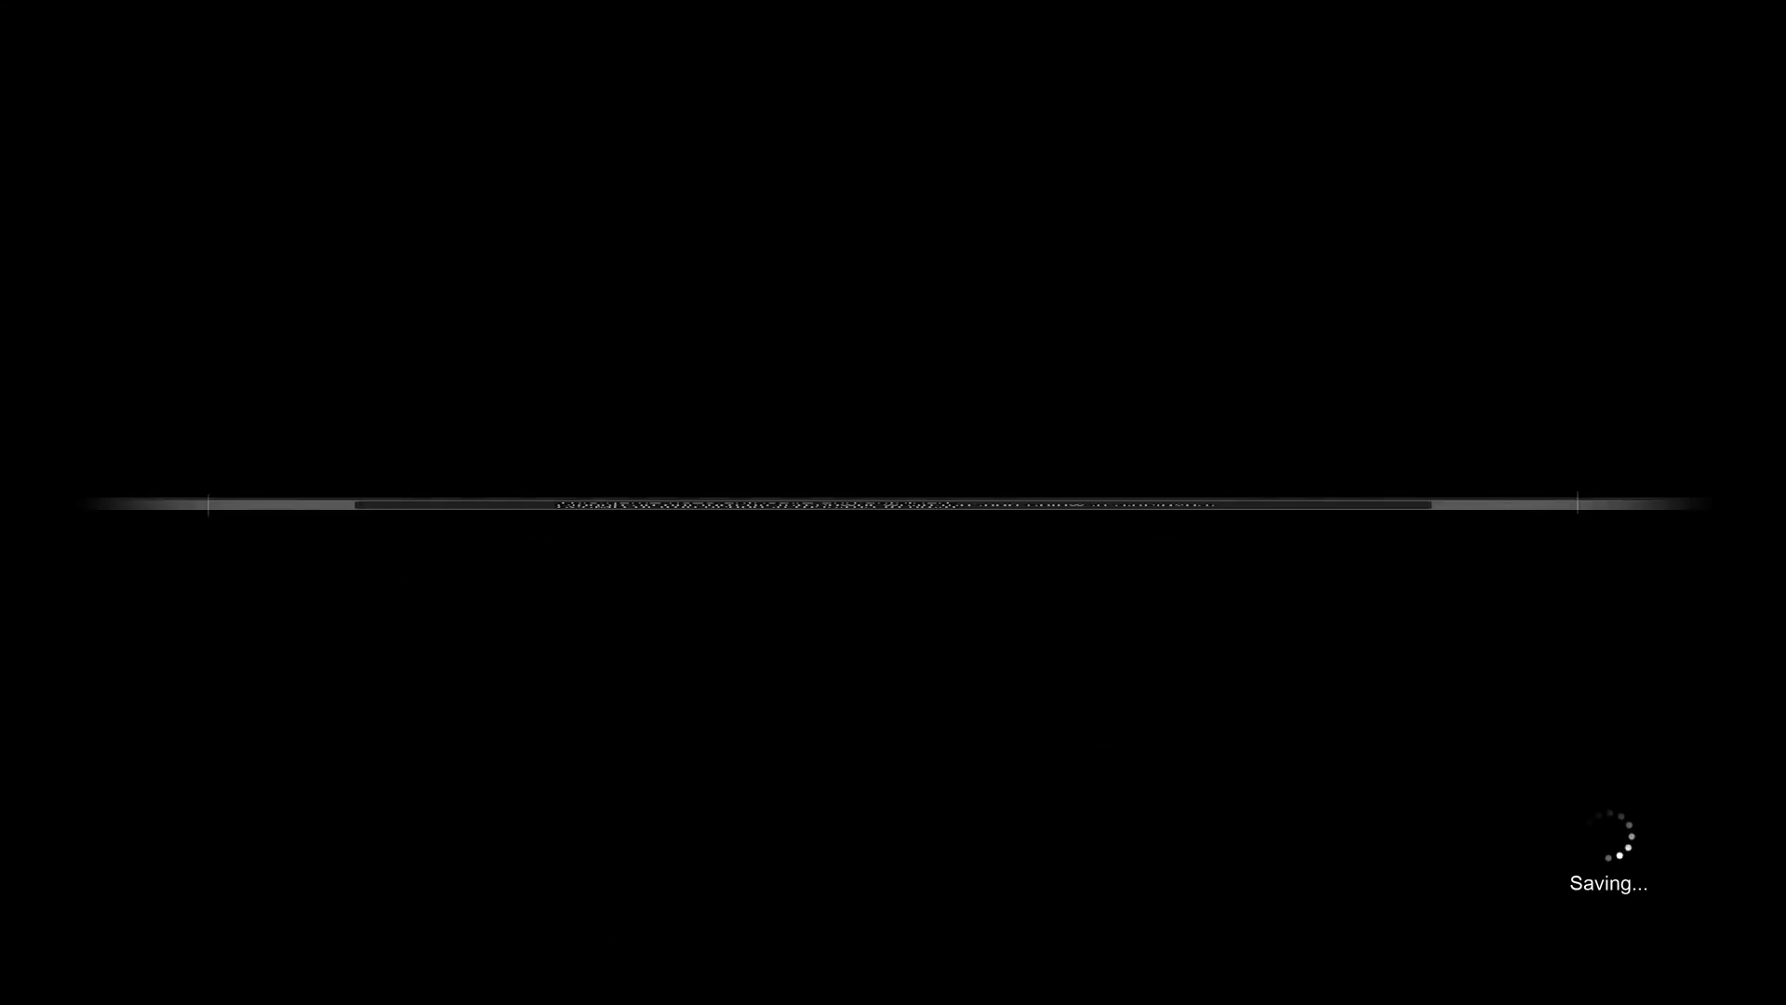
pyautogui.press('Return')
pyautogui.press('Return')
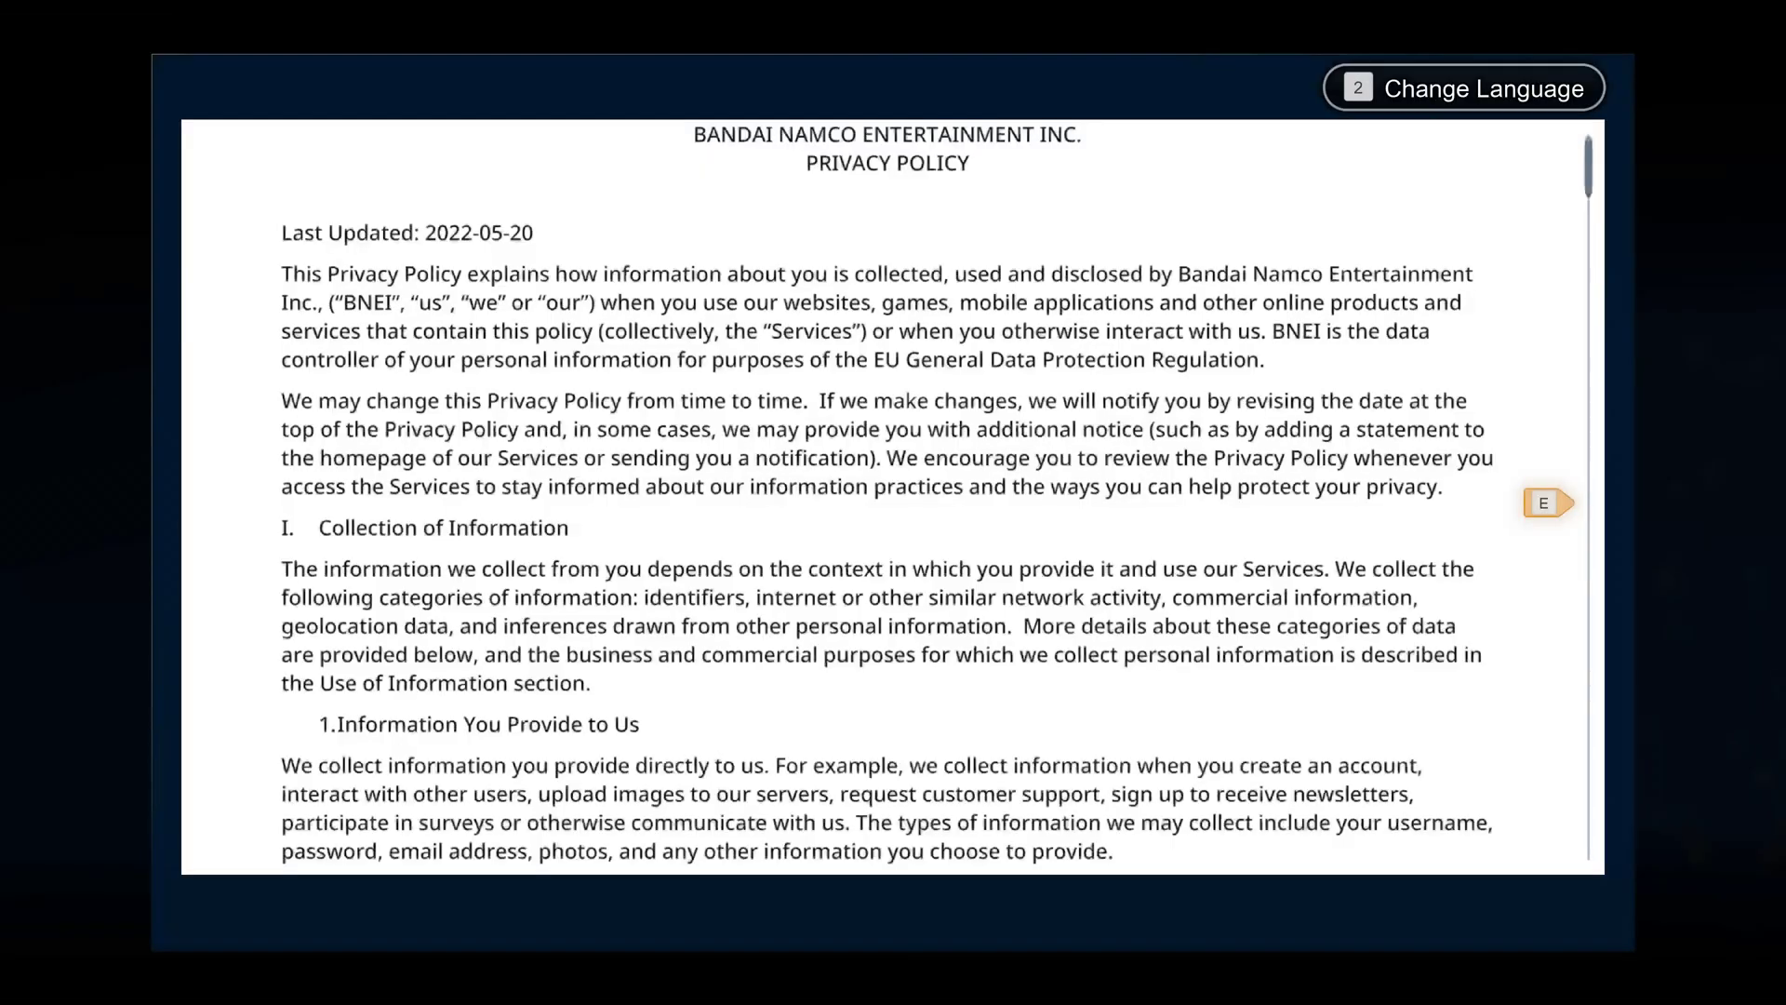
pyautogui.scroll(-15, 439, 466)
pyautogui.click(687, 914)
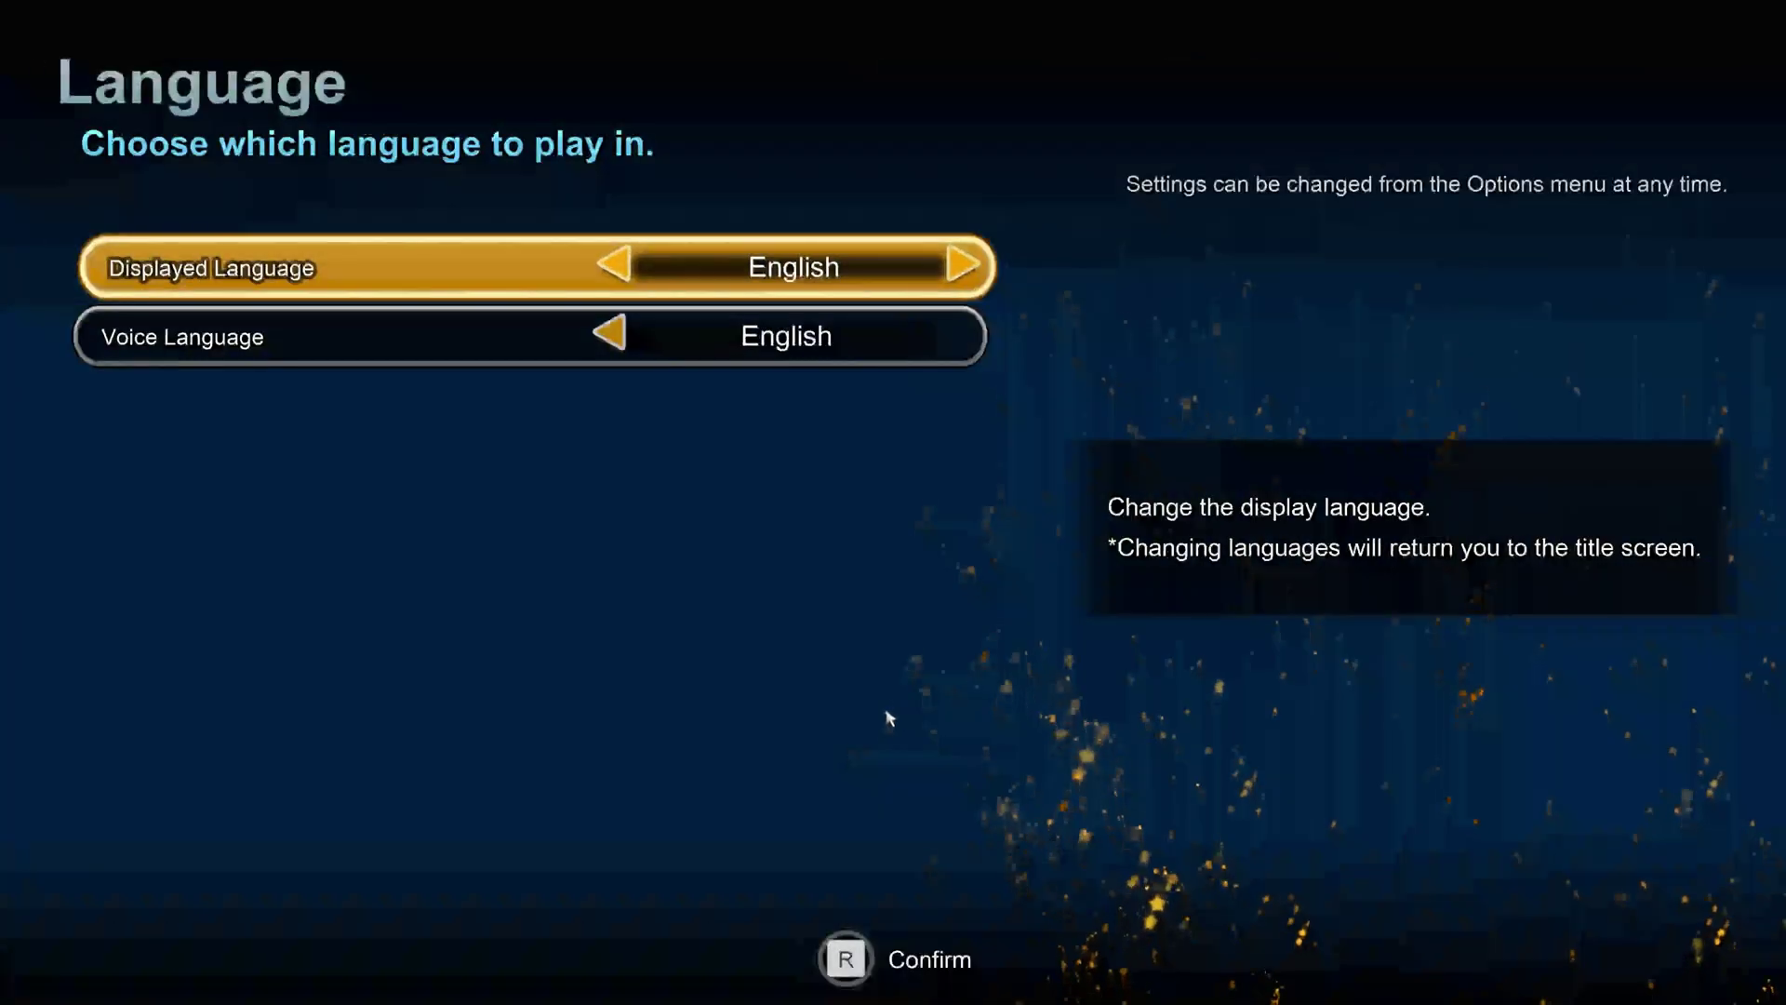
# - Switch the voice language to the preceding option, keep English as the displayed language, and confirm the language settings
pyautogui.press('Down')
pyautogui.press('Left')
pyautogui.click(900, 958)
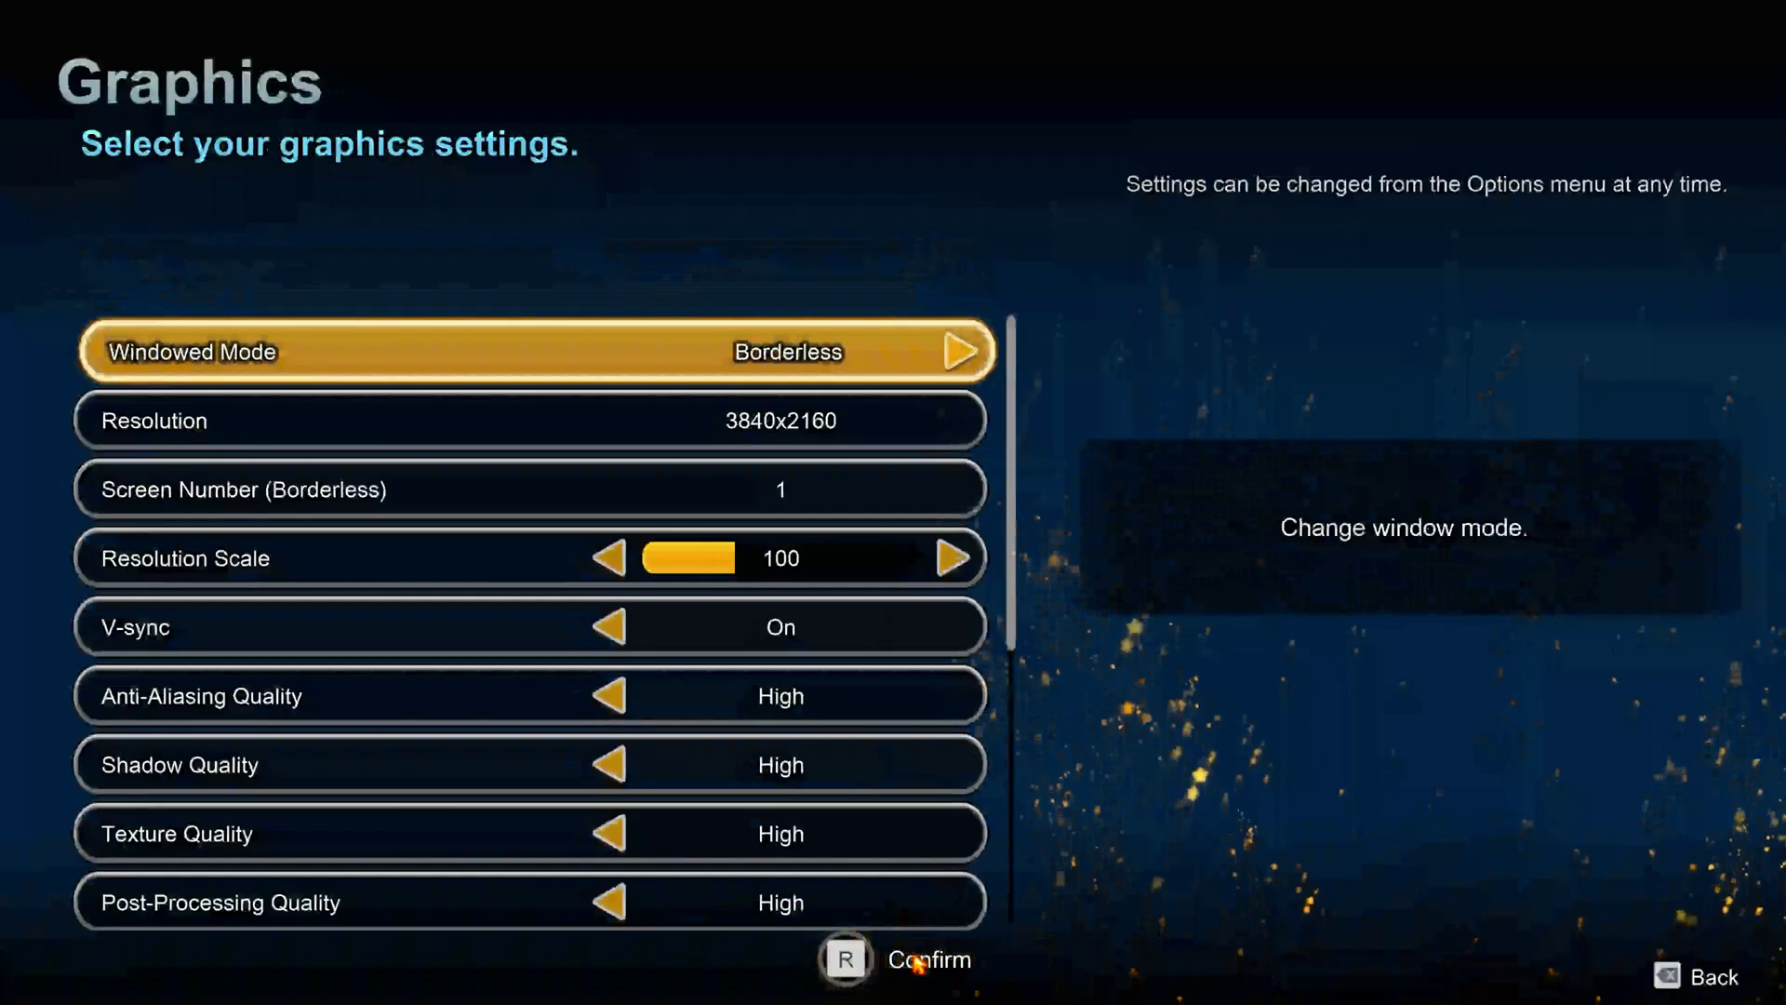
# - Confirm the preset graphics and sound settings, complete the remaining initial setup, and start the game from the title screen
pyautogui.click(870, 958)
pyautogui.click(865, 958)
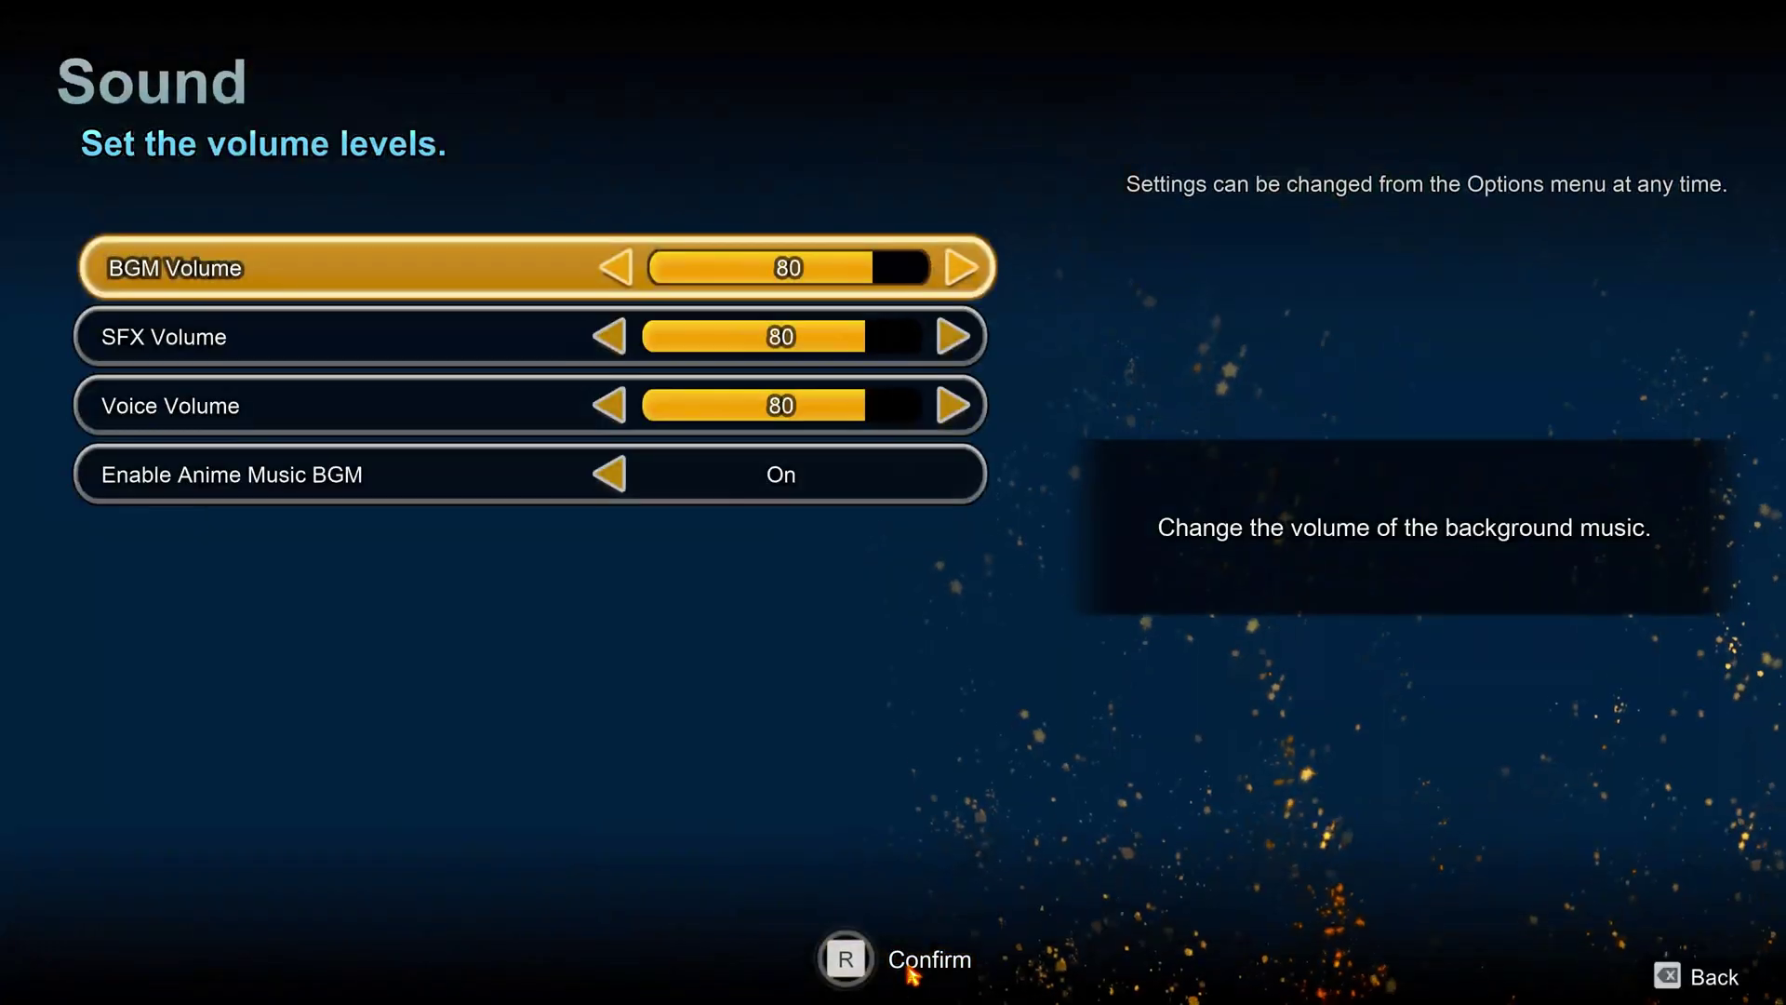
pyautogui.click(870, 960)
pyautogui.click(734, 811)
pyautogui.click(865, 960)
pyautogui.click(864, 962)
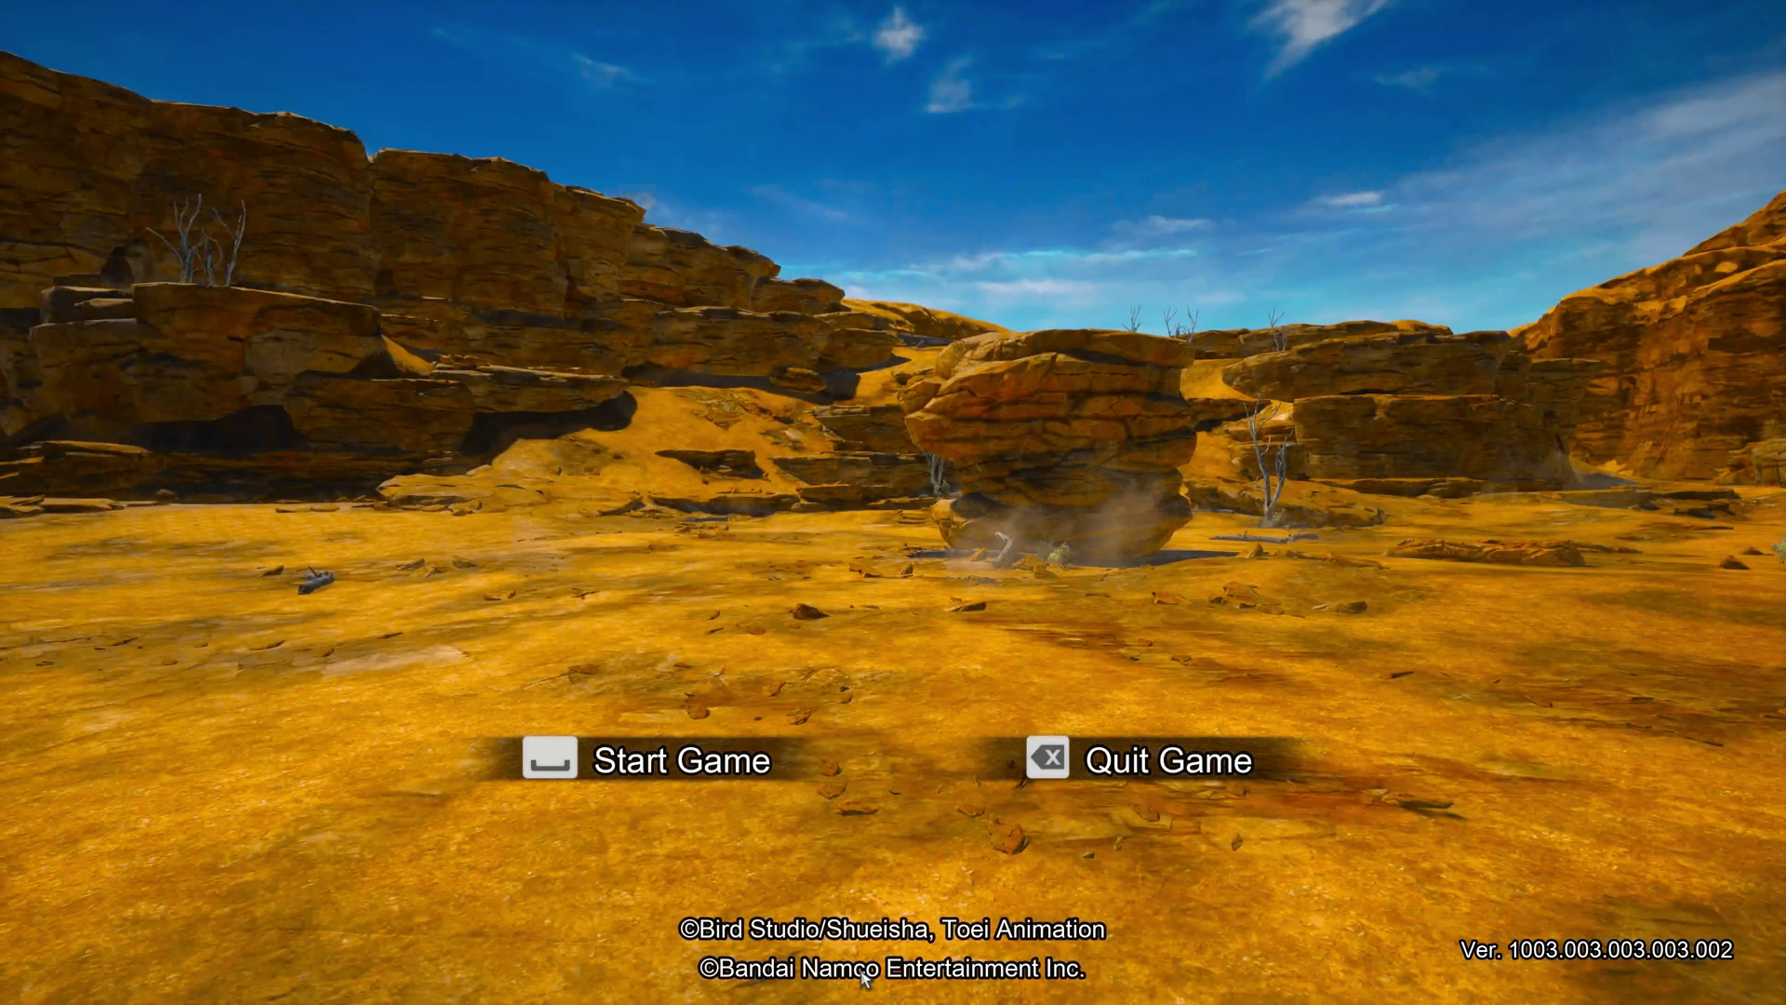
pyautogui.press('space')
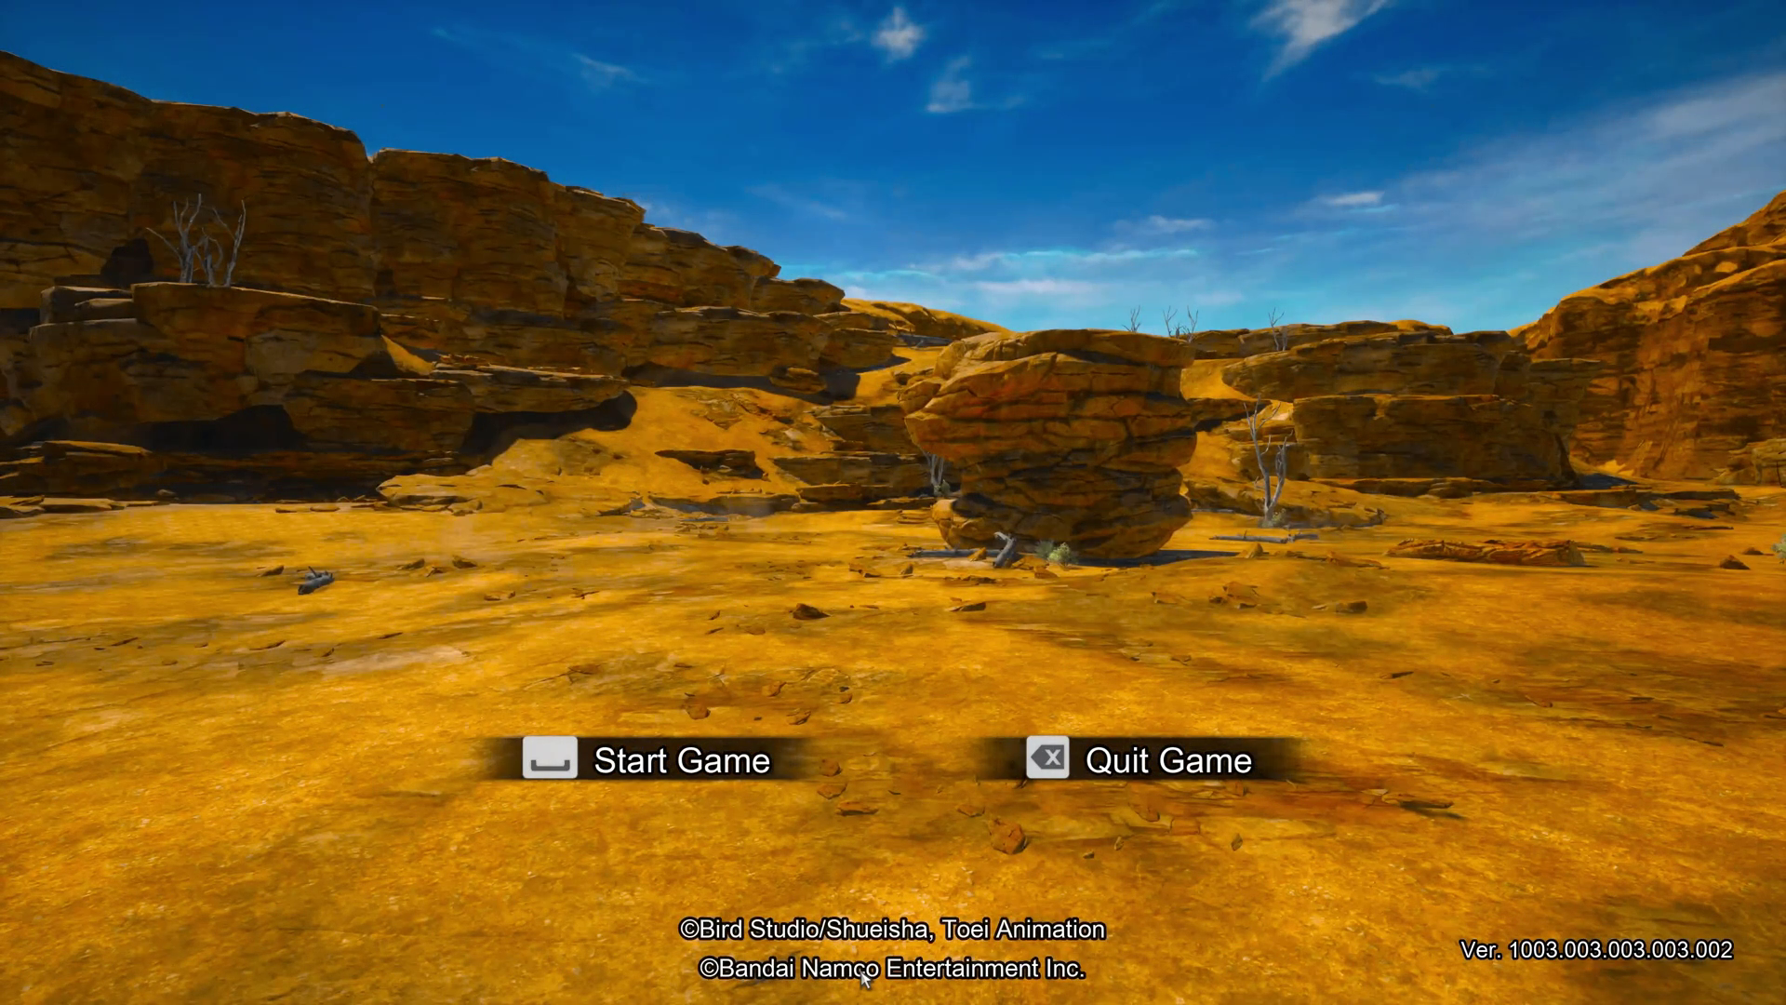